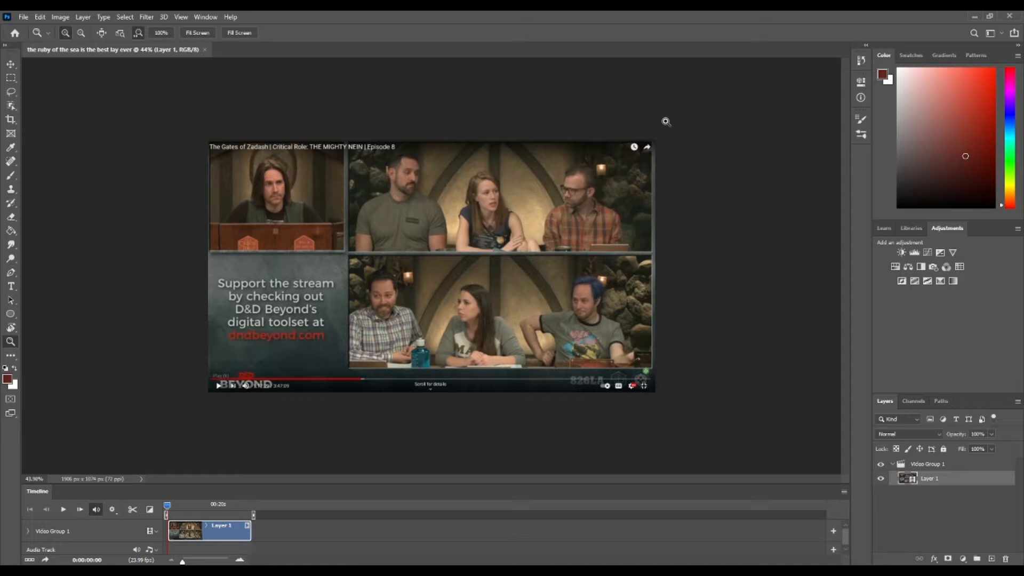
{"action": "key", "text": "ctrl+plus"}
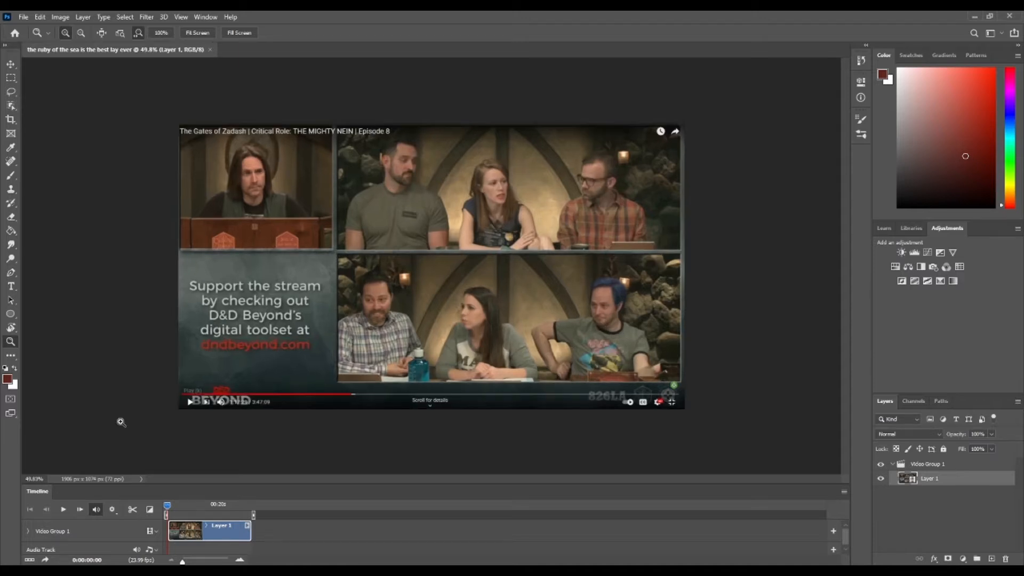
{"action": "left_click_drag", "start_coordinate": [506, 331], "coordinate": [495, 350]}
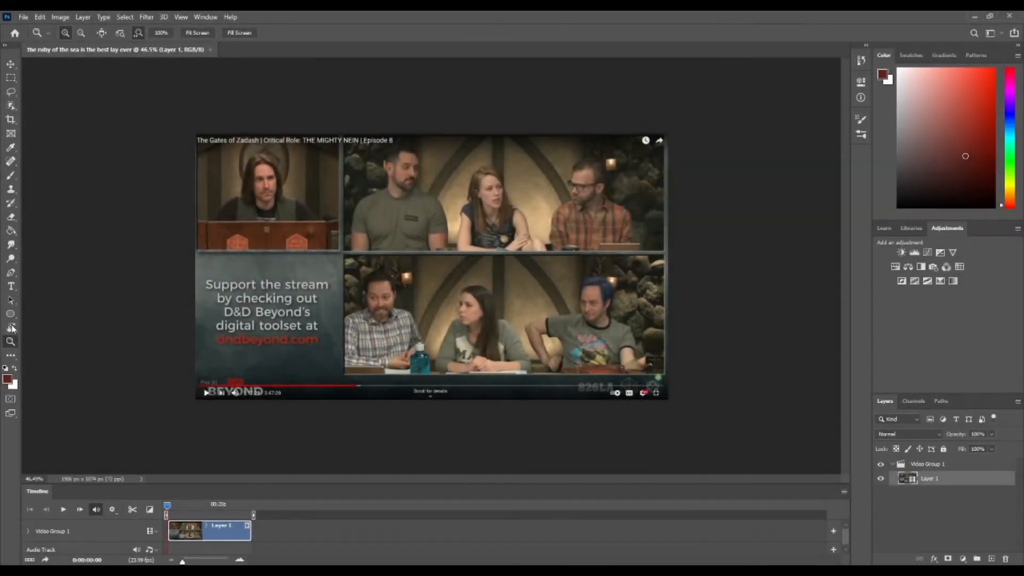
{"action": "mouse_move", "coordinate": [178, 511]}
{"action": "left_mouse_down"}
{"action": "mouse_move", "coordinate": [267, 508]}
{"action": "mouse_move", "coordinate": [170, 504]}
{"action": "left_mouse_up"}
{"action": "left_click_drag", "start_coordinate": [445, 202], "coordinate": [486, 228]}
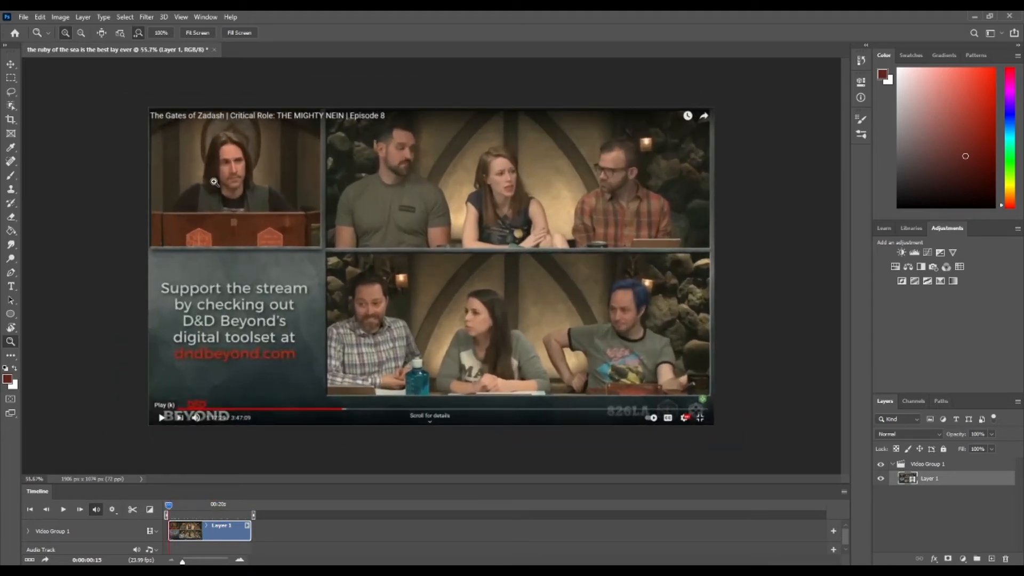
{"action": "left_click_drag", "start_coordinate": [582, 273], "coordinate": [573, 292]}
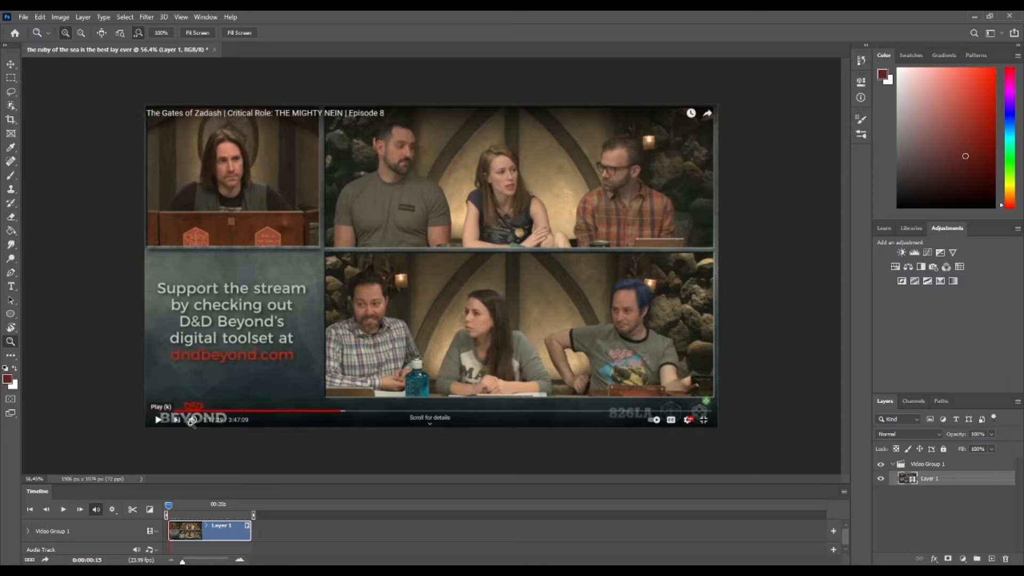
Split the Layer 1 video clip in the timeline at about 0:00:12:12, where the wanted footage begins
{"action": "mouse_move", "coordinate": [168, 504]}
{"action": "left_mouse_down"}
{"action": "mouse_move", "coordinate": [220, 504]}
{"action": "mouse_move", "coordinate": [167, 504]}
{"action": "left_mouse_up"}
{"action": "left_click", "coordinate": [63, 510]}
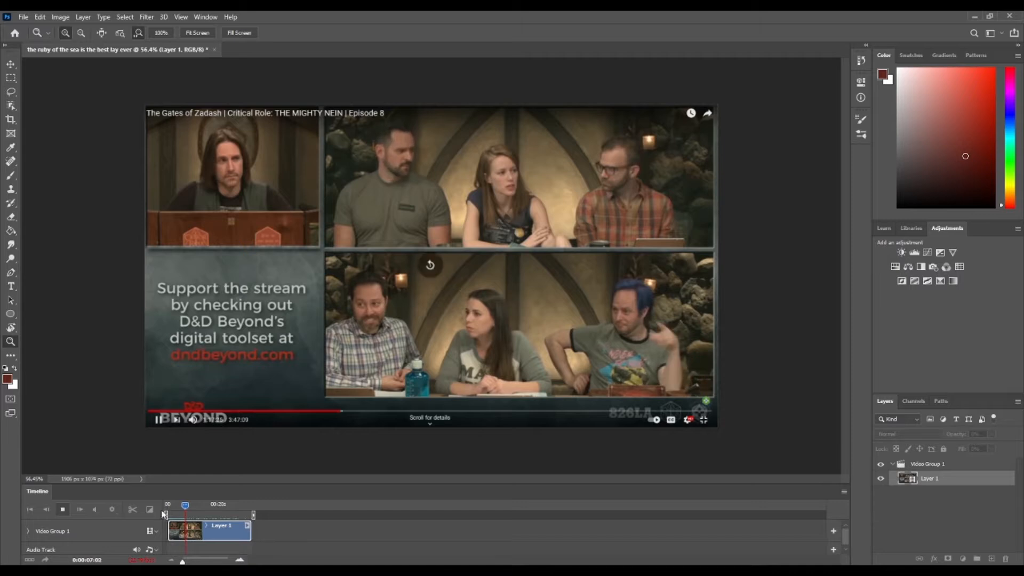
{"action": "left_click", "coordinate": [193, 506]}
{"action": "left_click_drag", "start_coordinate": [193, 506], "coordinate": [197, 506]}
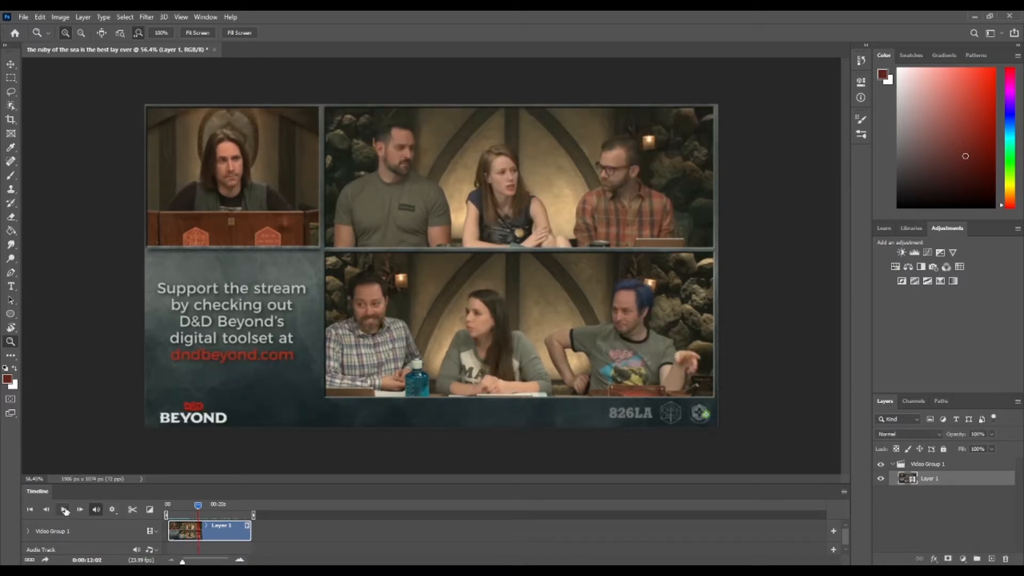
{"action": "left_click", "coordinate": [65, 511]}
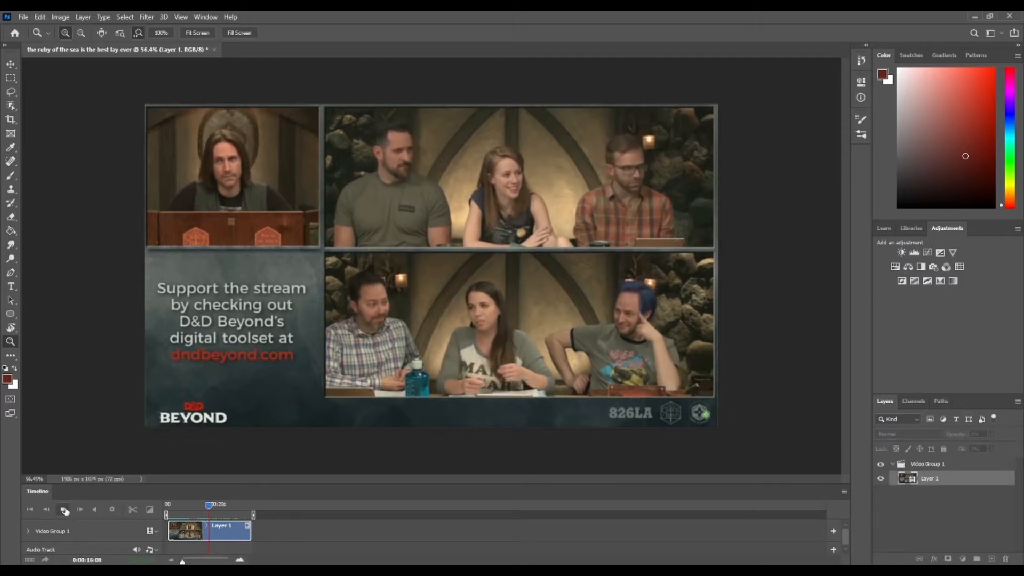
{"action": "left_click", "coordinate": [64, 511]}
{"action": "left_click_drag", "start_coordinate": [212, 505], "coordinate": [199, 506]}
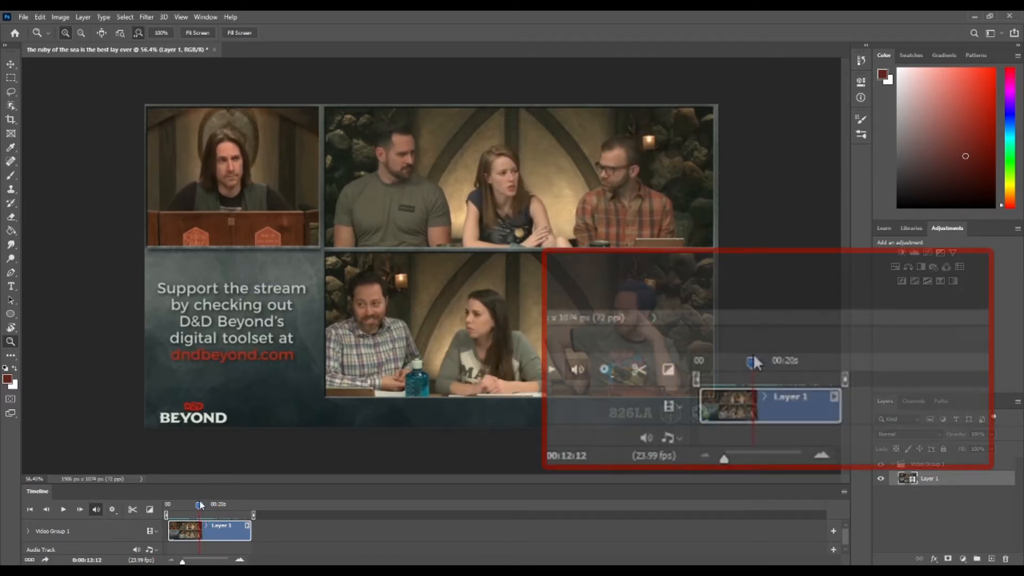
{"action": "left_click", "coordinate": [132, 509]}
{"action": "left_click_drag", "start_coordinate": [196, 505], "coordinate": [200, 509]}
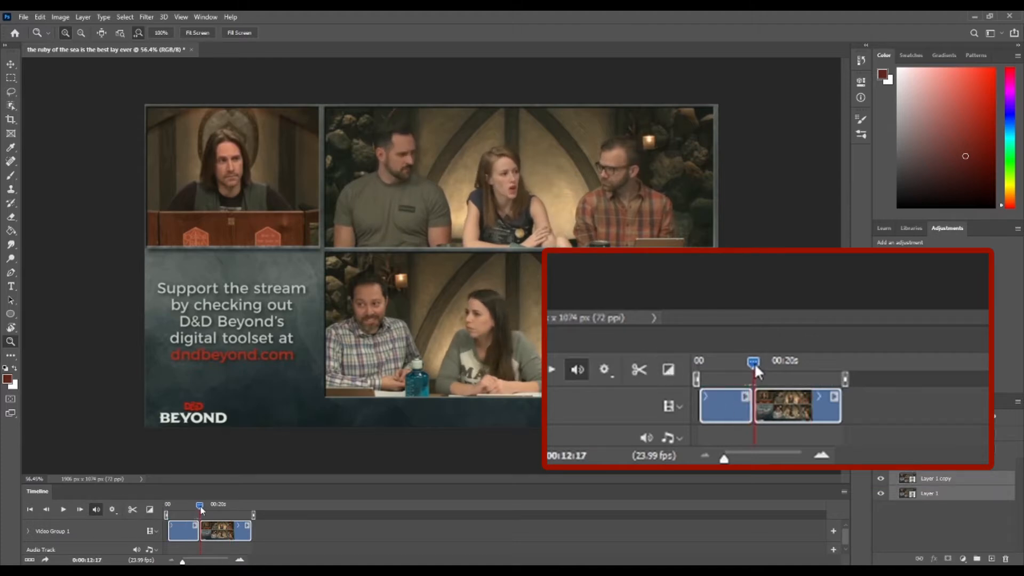
Delete the clip section before the split and play the remaining clip through from the start
{"action": "left_click", "coordinate": [187, 533]}
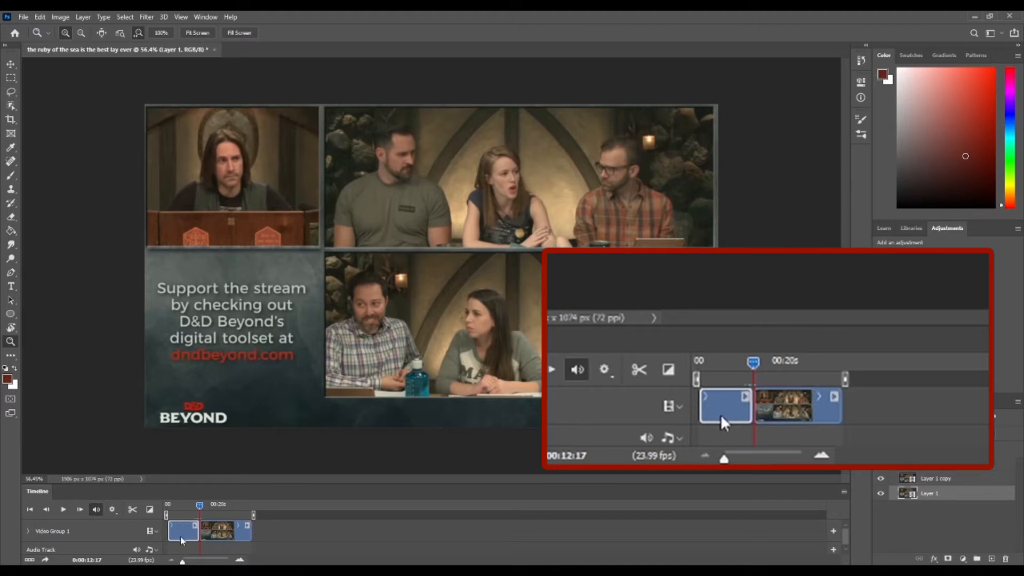
{"action": "key", "text": "Delete"}
{"action": "left_click_drag", "start_coordinate": [200, 506], "coordinate": [167, 509]}
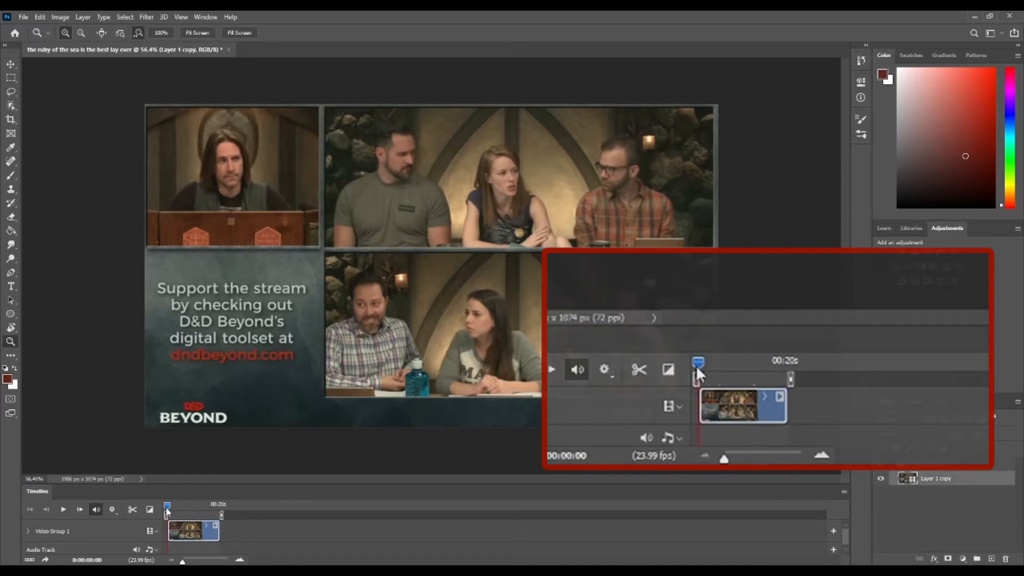
{"action": "left_click", "coordinate": [64, 510]}
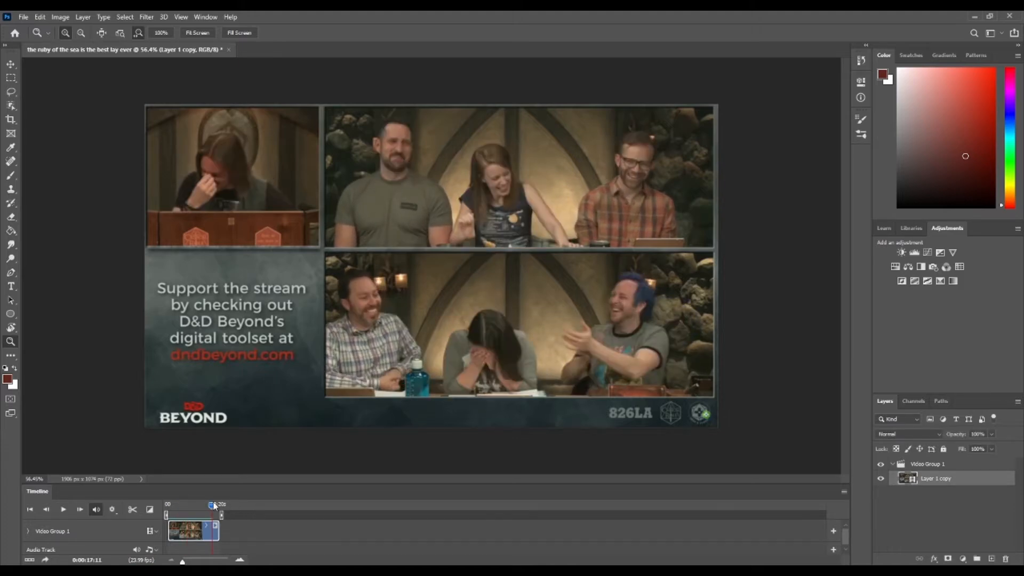
{"action": "left_click_drag", "start_coordinate": [214, 506], "coordinate": [166, 513]}
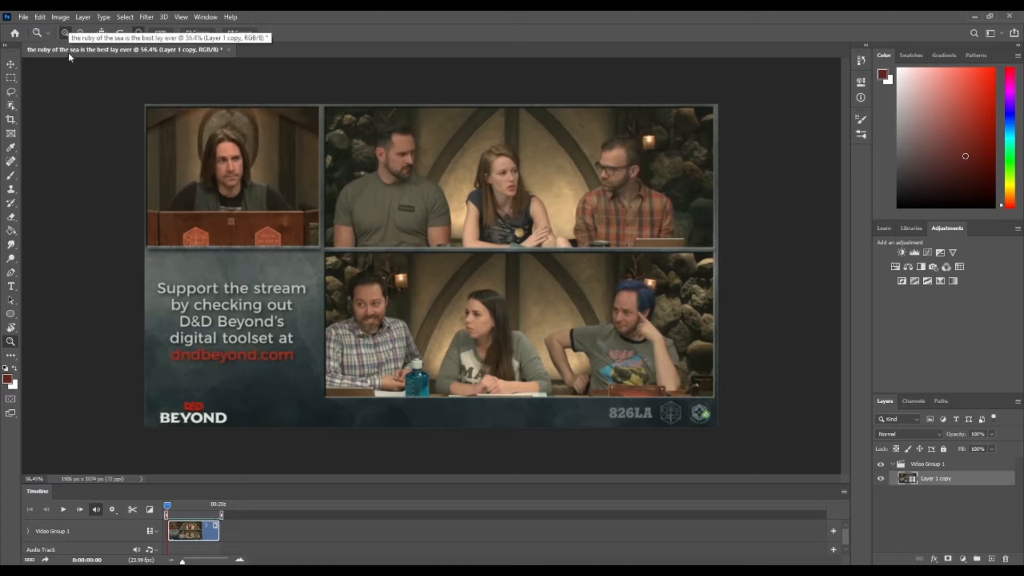
Resize the image to 1350 pixels wide, keeping its proportions, and accept converting the video layer to a smart object
{"action": "left_click", "coordinate": [68, 18]}
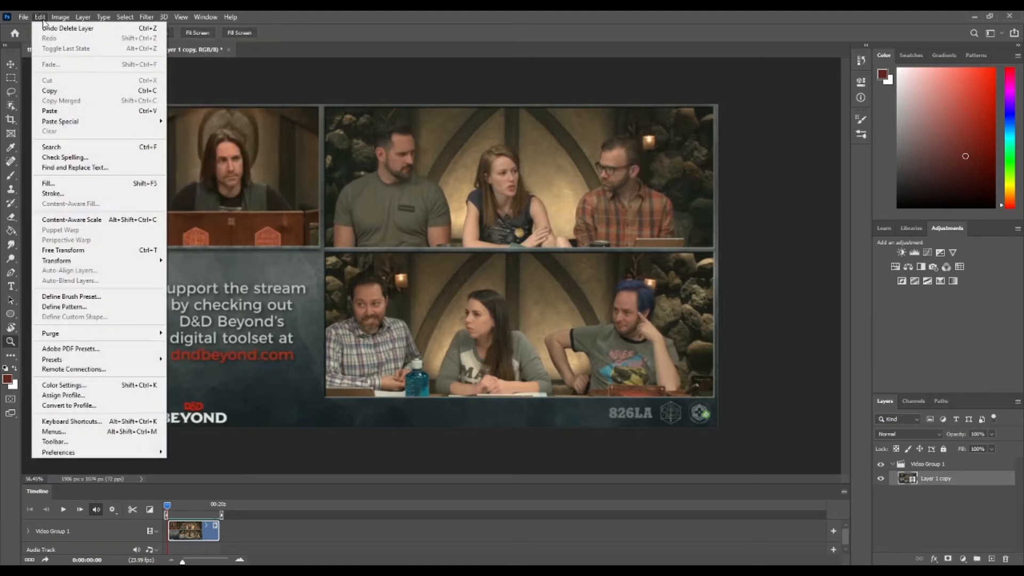
{"action": "mouse_move", "coordinate": [24, 18]}
{"action": "mouse_move", "coordinate": [60, 17]}
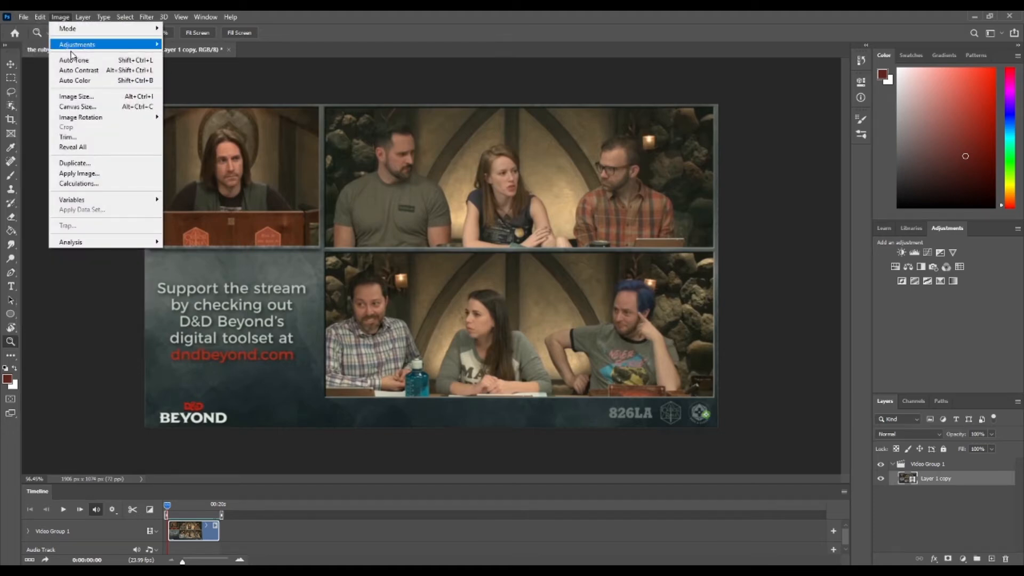
{"action": "left_click", "coordinate": [73, 96]}
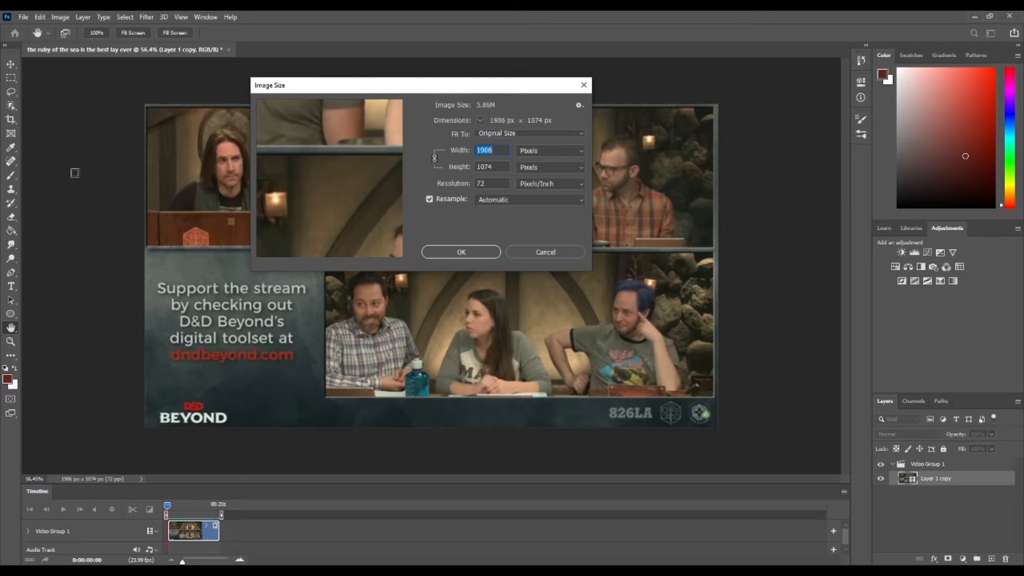
{"action": "type", "text": "13500"}
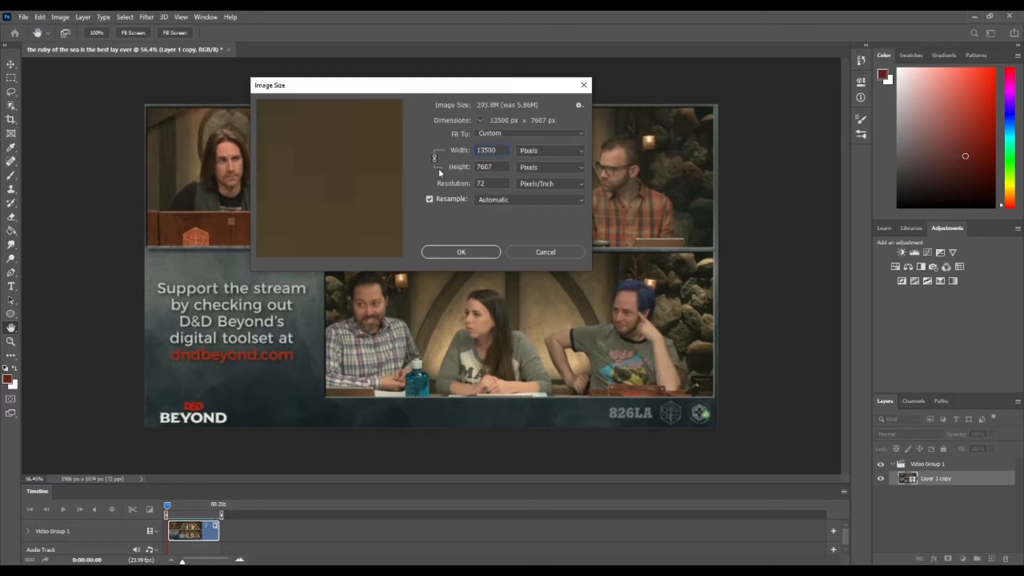
{"action": "key", "text": "BackSpace"}
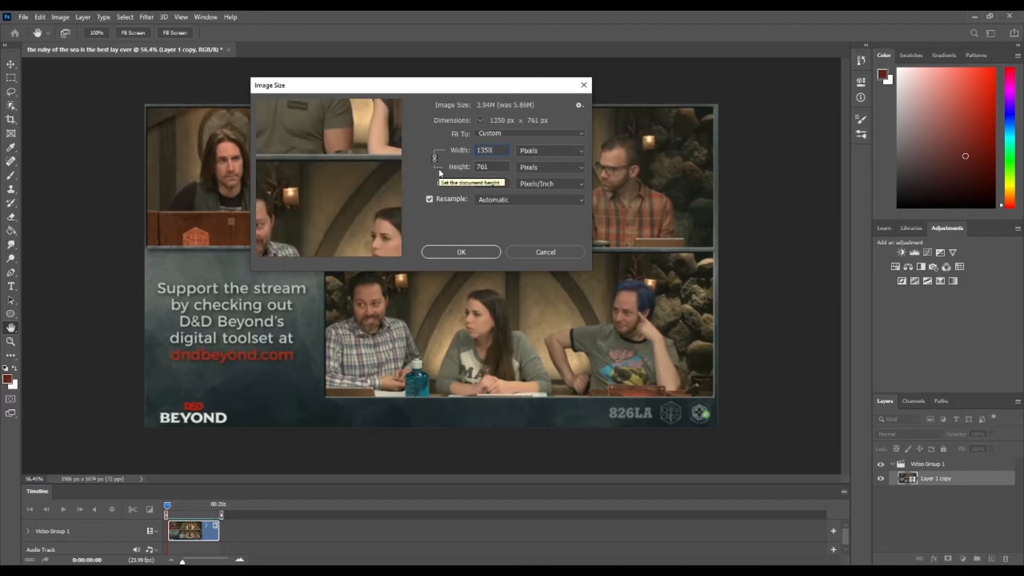
{"action": "left_click", "coordinate": [460, 253]}
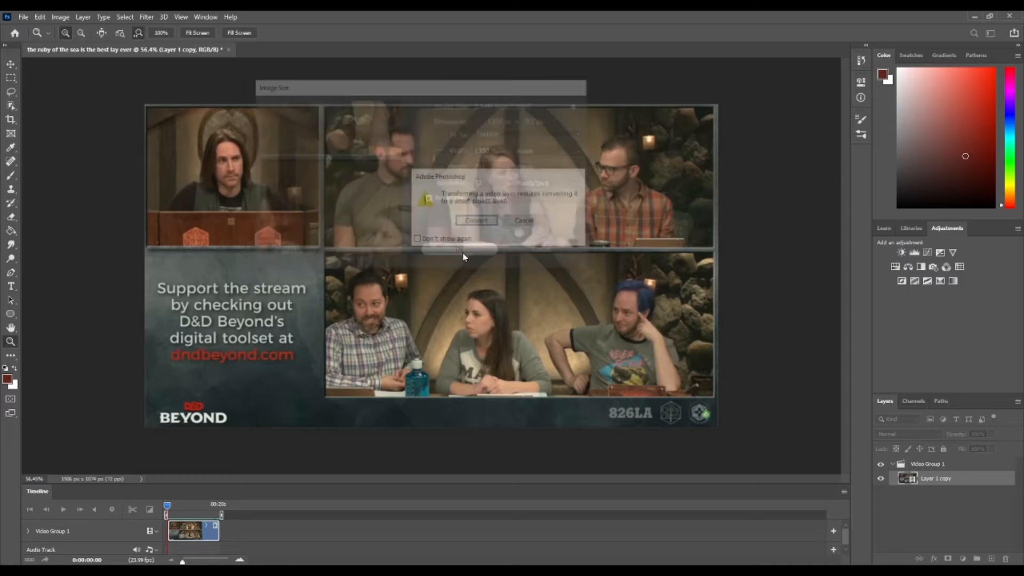
{"action": "left_click", "coordinate": [476, 221]}
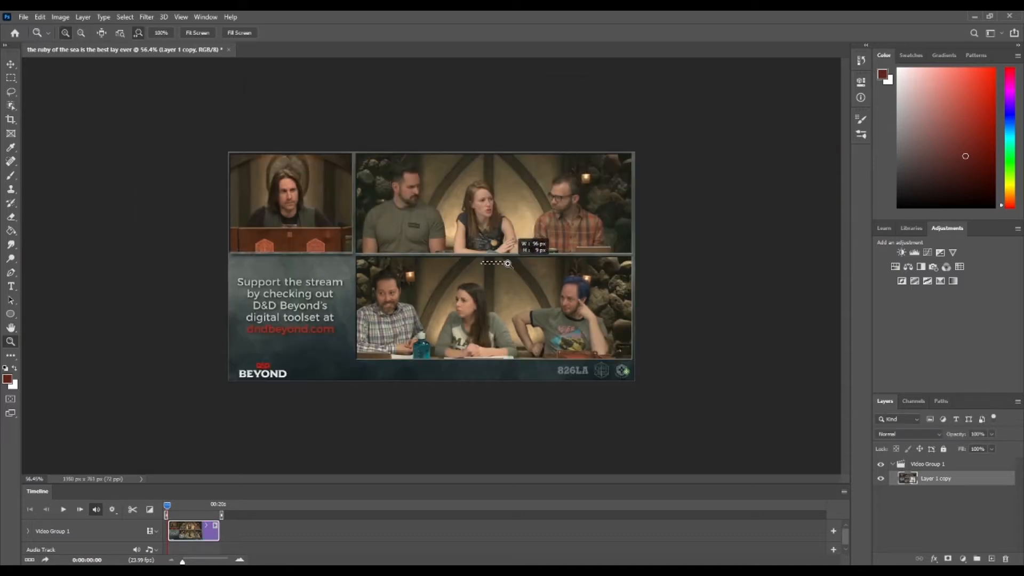
Take the Layer 1 copy layer out of Video Group 1 and delete the empty group
{"action": "left_click_drag", "start_coordinate": [537, 235], "coordinate": [542, 239]}
{"action": "left_click", "coordinate": [81, 33]}
{"action": "left_click", "coordinate": [336, 153]}
{"action": "left_click", "coordinate": [420, 211]}
{"action": "left_click", "coordinate": [420, 211]}
{"action": "key", "text": "ctrl+1"}
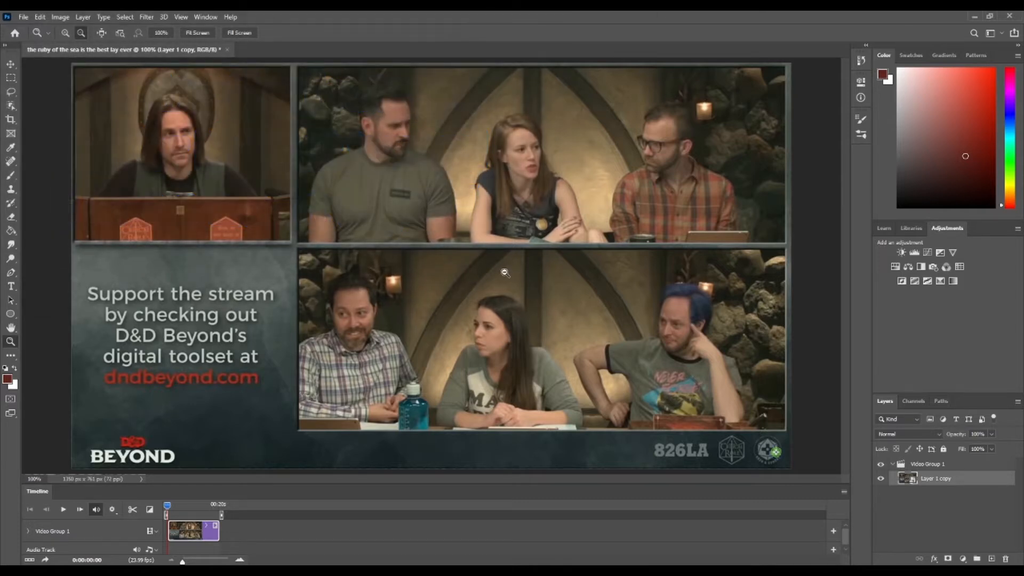
{"action": "left_click", "coordinate": [487, 273], "text": "alt"}
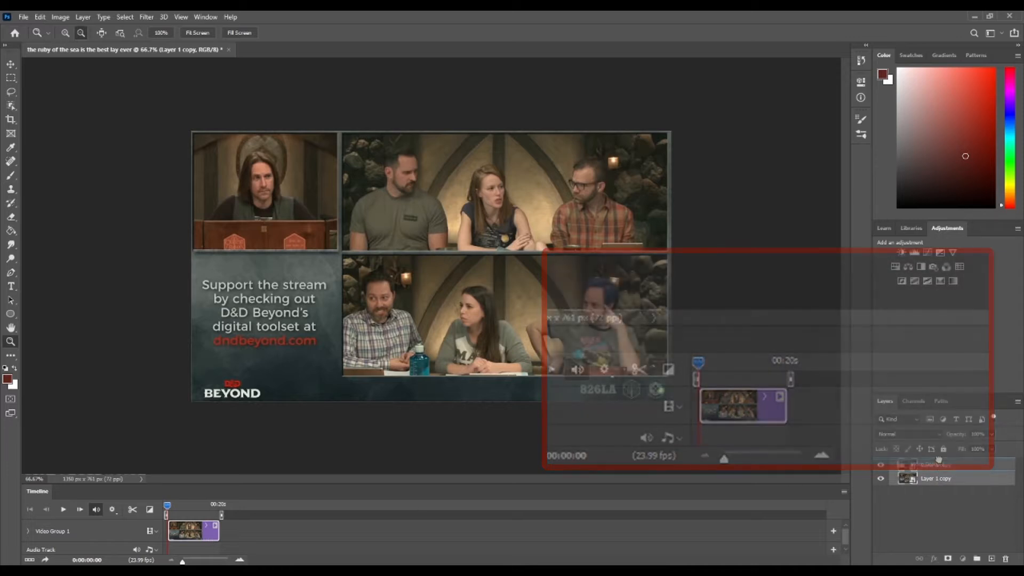
{"action": "left_click_drag", "start_coordinate": [937, 482], "coordinate": [939, 459]}
{"action": "left_click", "coordinate": [926, 480]}
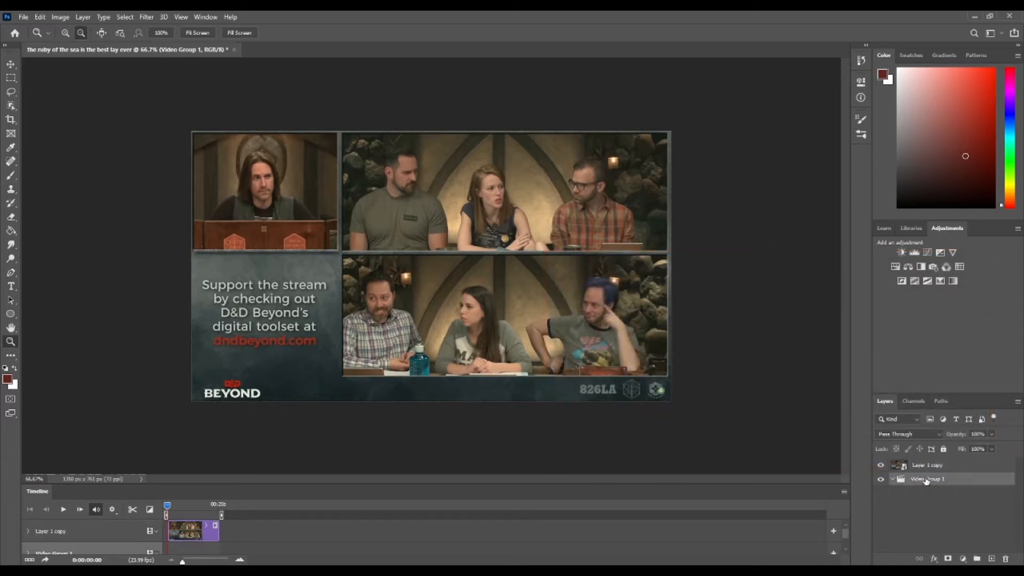
{"action": "key", "text": "Delete"}
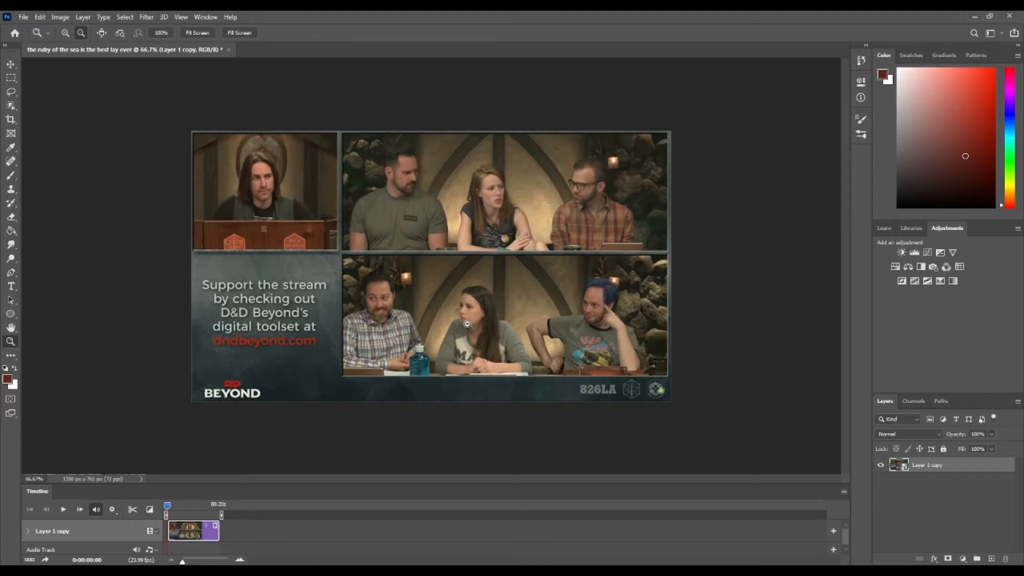
Crop the image to a rectangular selection of about 413 × 312 px around the woman in the middle of the lower row
{"action": "key", "text": "m"}
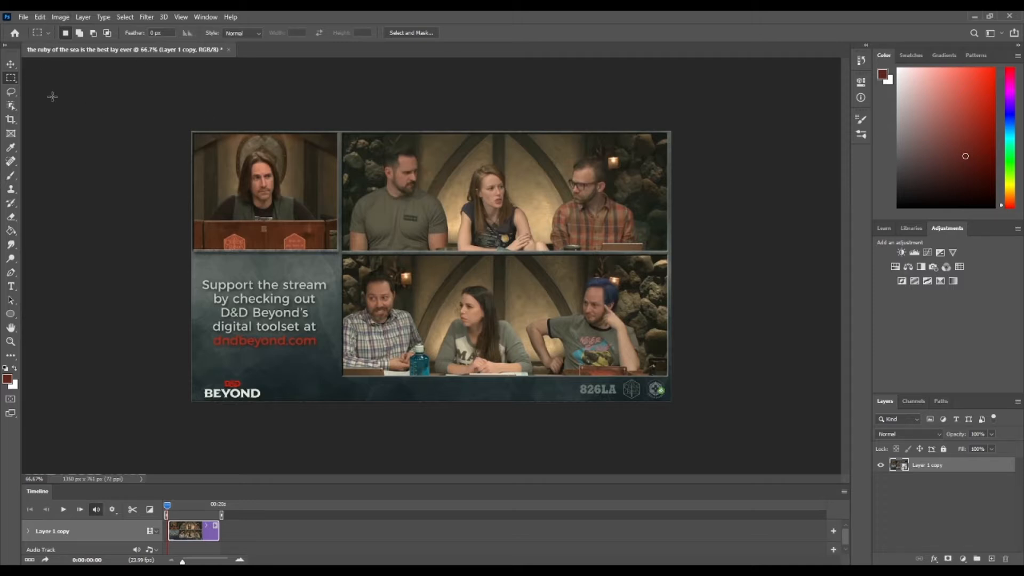
{"action": "right_click", "coordinate": [11, 78]}
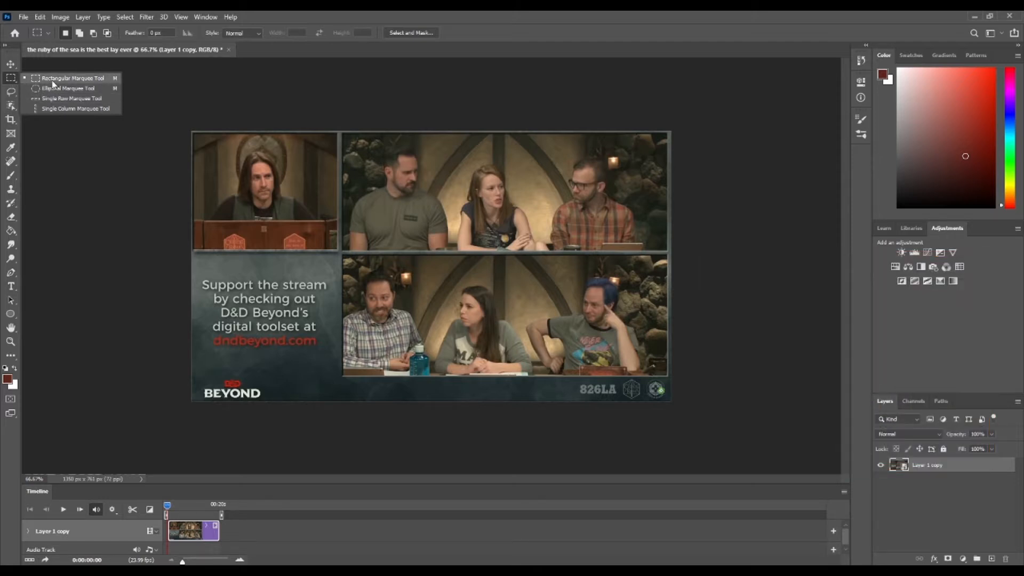
{"action": "left_click", "coordinate": [52, 80]}
{"action": "left_click_drag", "start_coordinate": [402, 264], "coordinate": [548, 375]}
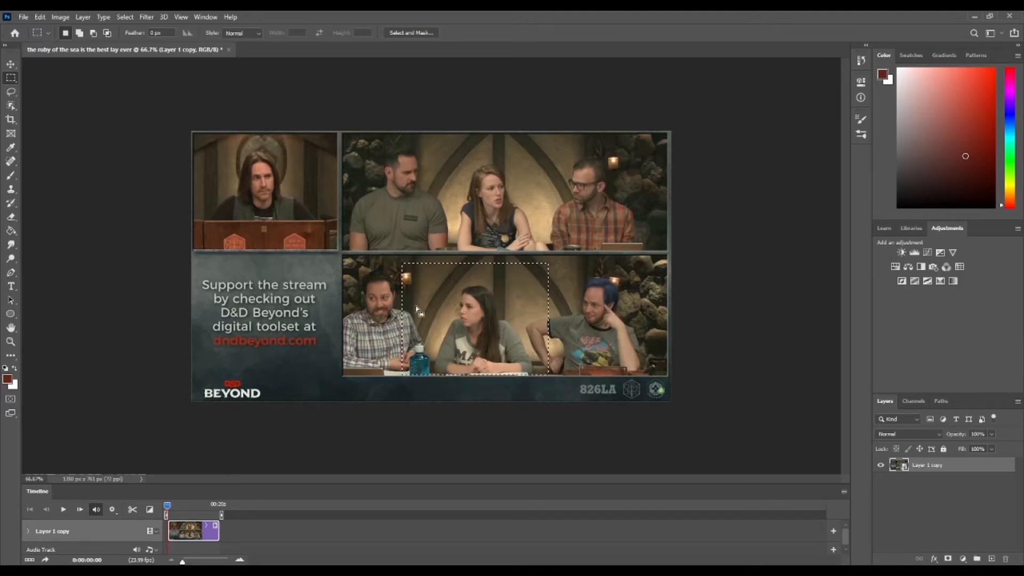
{"action": "left_click", "coordinate": [69, 17]}
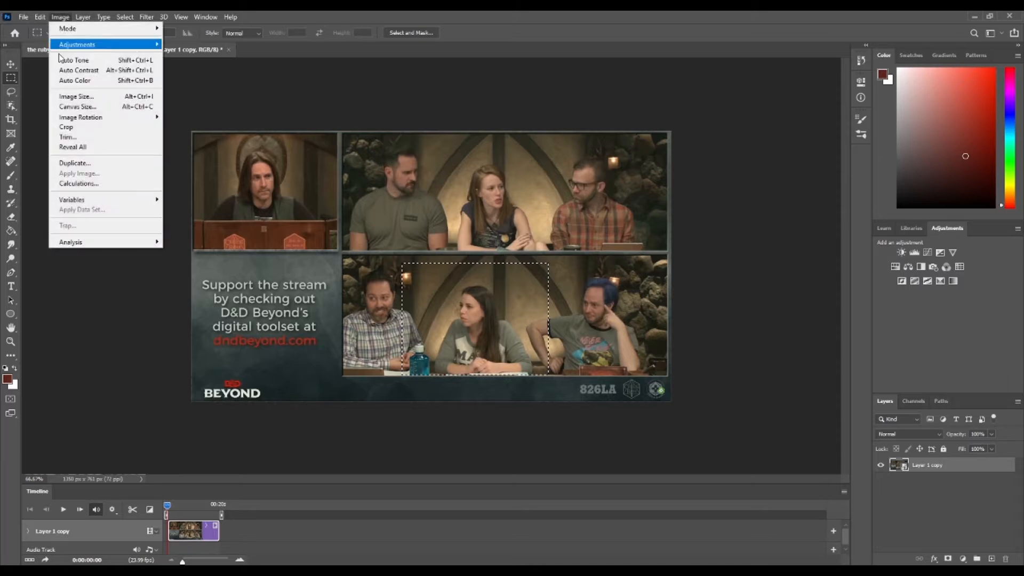
{"action": "left_click", "coordinate": [77, 127]}
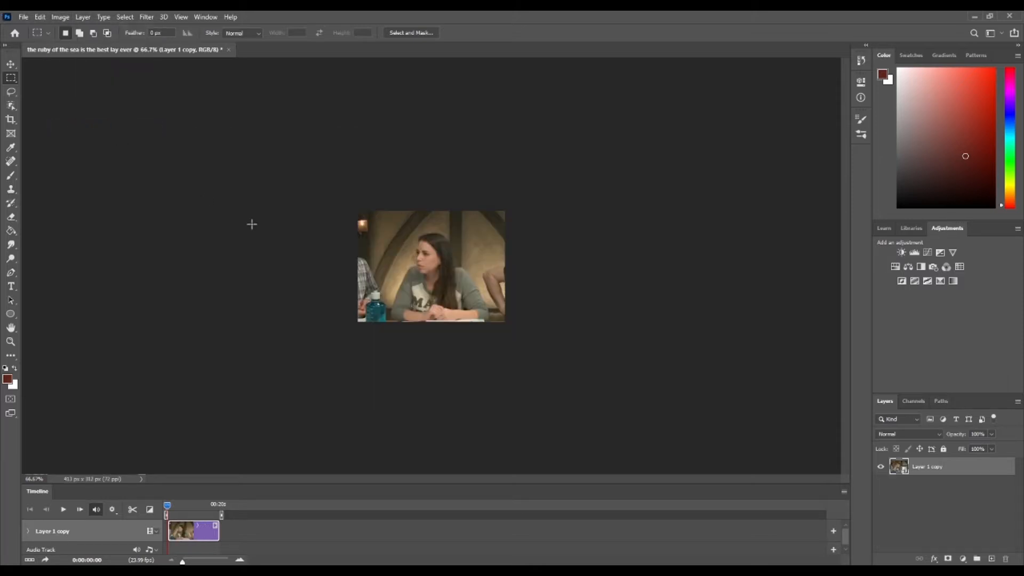
View the cropped image at 100%, move the playhead to 0:00:00:20 and magnify the timeline around the clip
{"action": "left_click", "coordinate": [10, 339]}
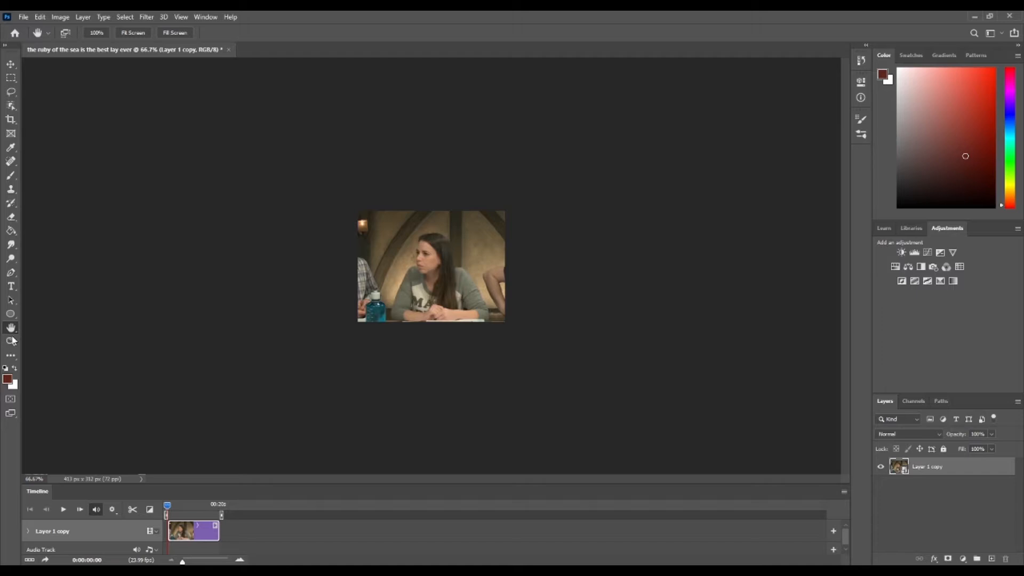
{"action": "left_click", "coordinate": [66, 33]}
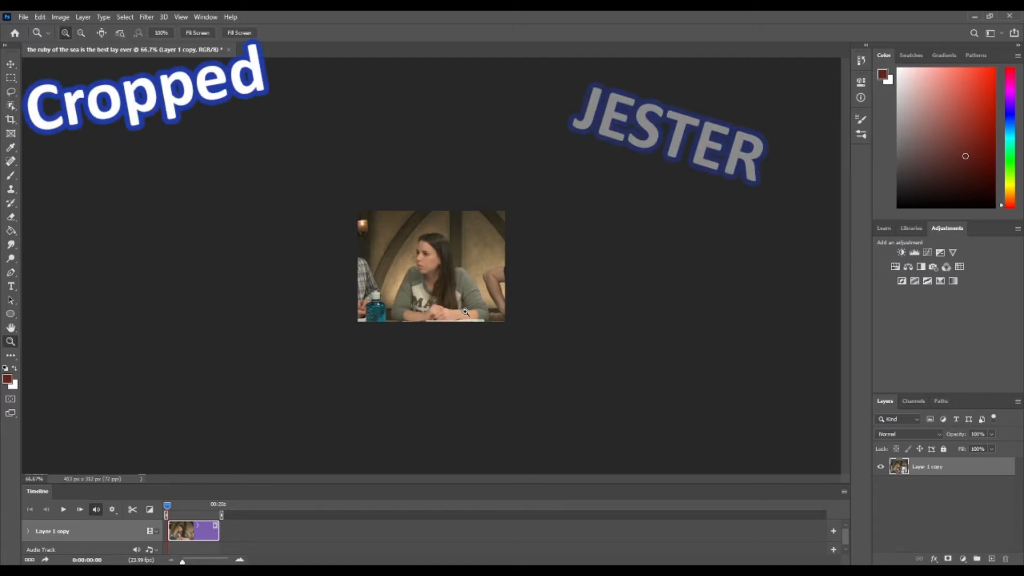
{"action": "left_click", "coordinate": [326, 250]}
{"action": "left_click", "coordinate": [81, 32]}
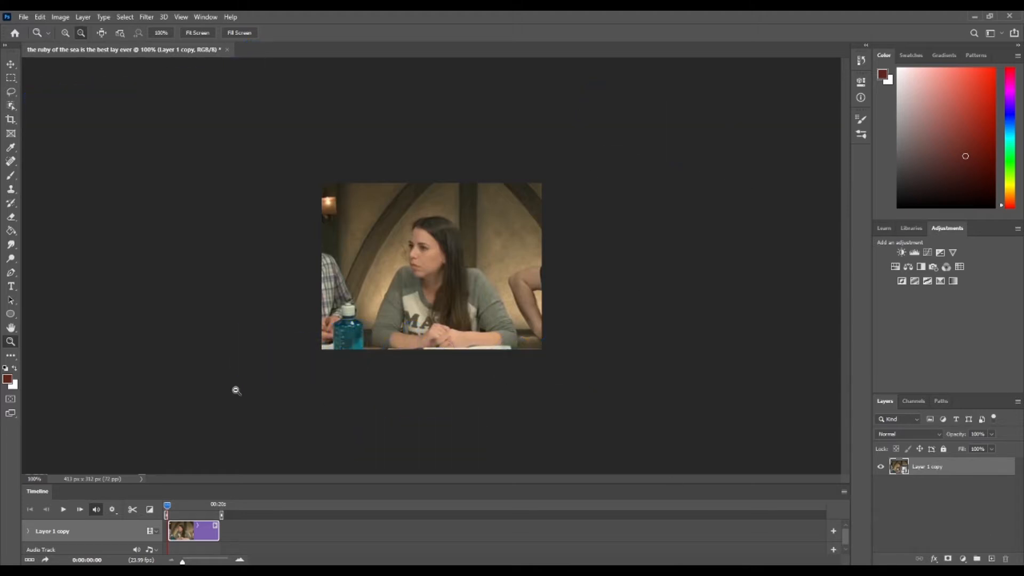
{"action": "mouse_move", "coordinate": [167, 506]}
{"action": "left_mouse_down"}
{"action": "mouse_move", "coordinate": [176, 496]}
{"action": "mouse_move", "coordinate": [155, 496]}
{"action": "left_mouse_up"}
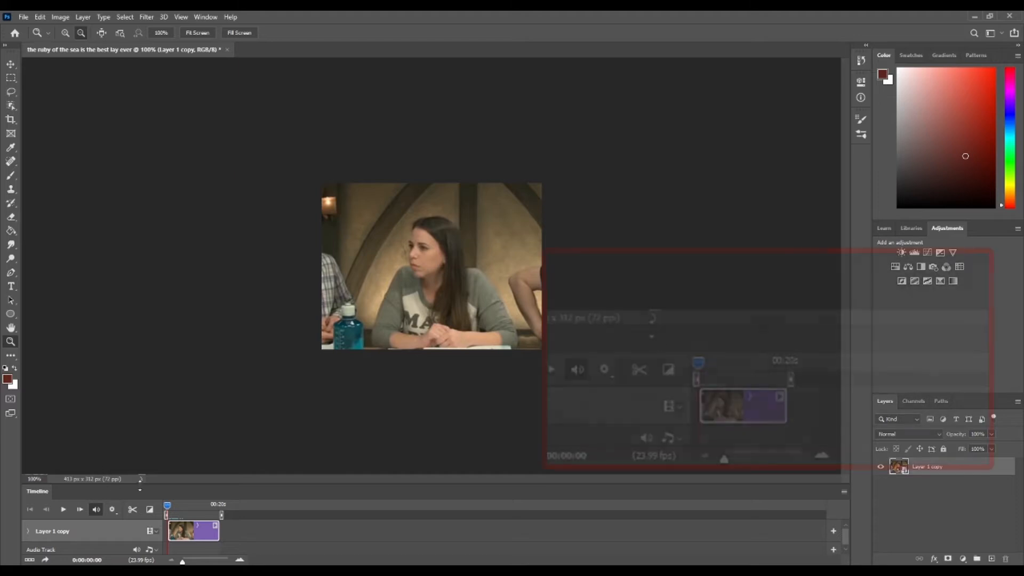
{"action": "left_click_drag", "start_coordinate": [168, 506], "coordinate": [169, 505]}
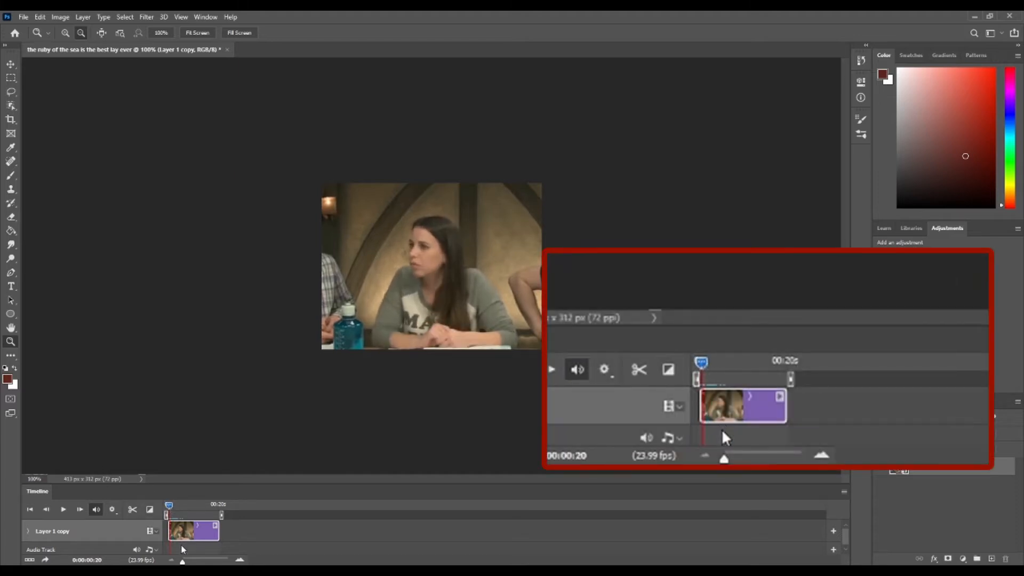
{"action": "left_click_drag", "start_coordinate": [182, 561], "coordinate": [190, 561]}
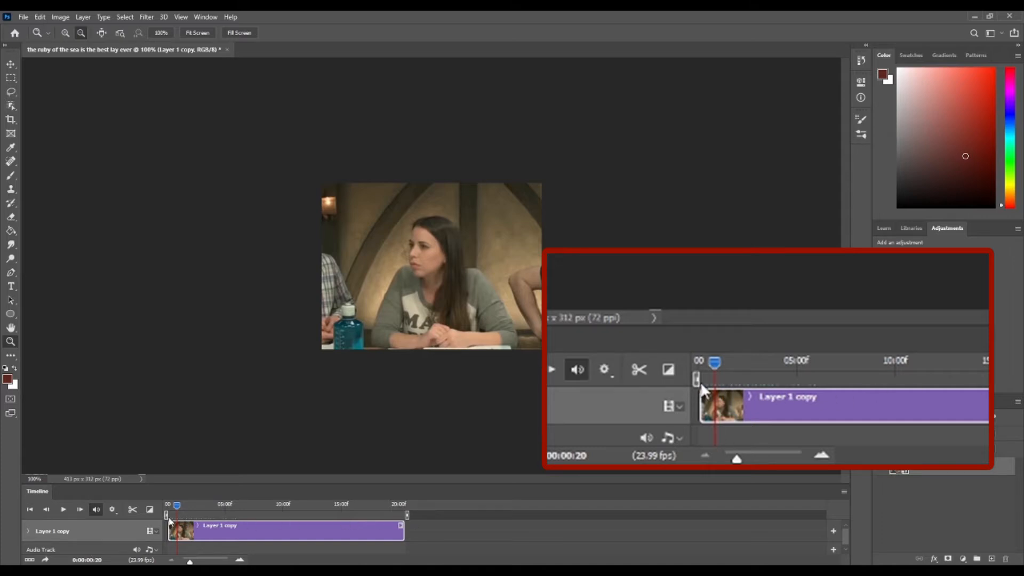
Start the work area at 0:00:00:17, move the playhead to 0:00:01:07, and play the clip to about 0:00:05:16
{"action": "left_click", "coordinate": [176, 509]}
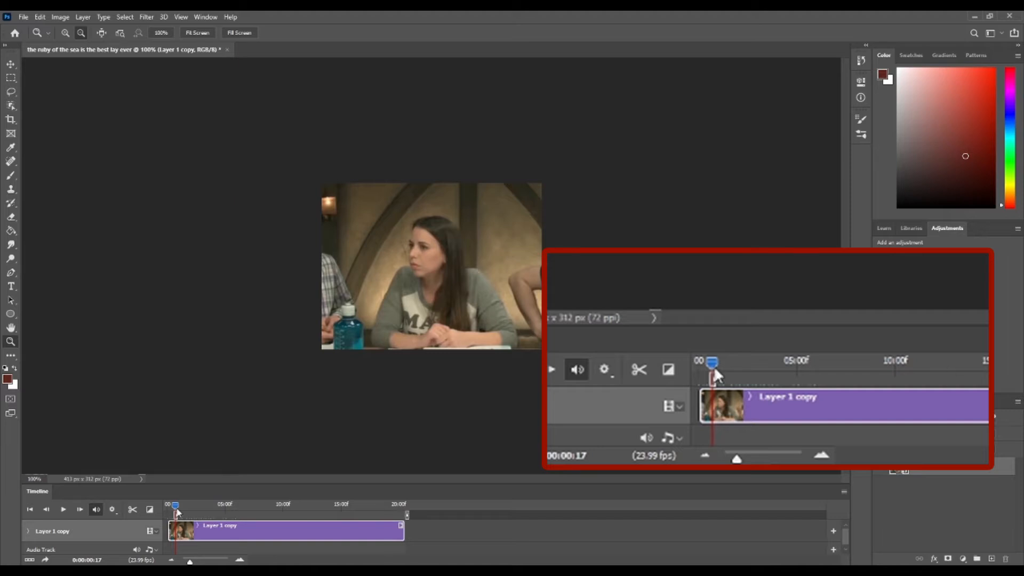
{"action": "left_click_drag", "start_coordinate": [176, 510], "coordinate": [182, 506]}
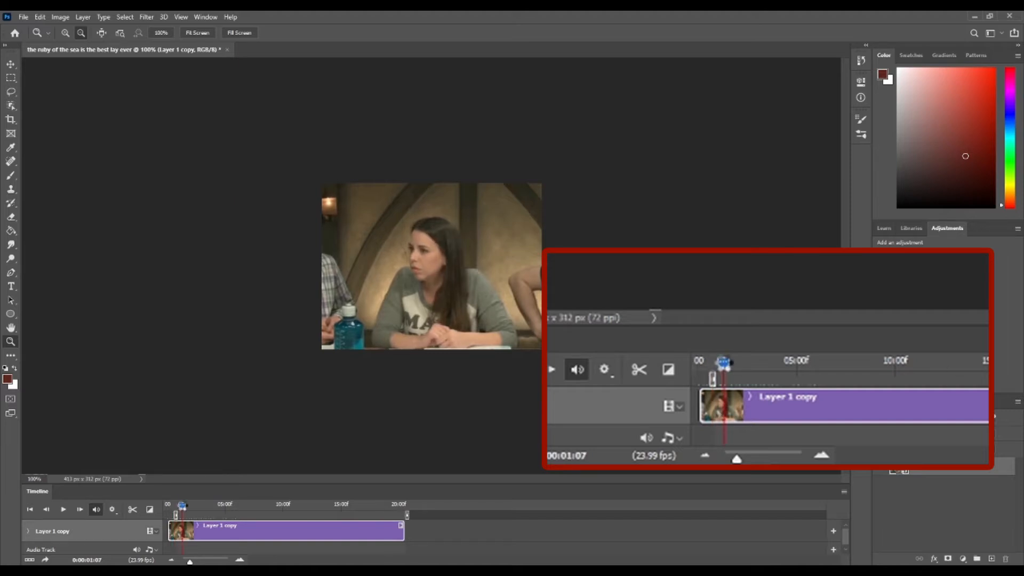
{"action": "left_click", "coordinate": [63, 510]}
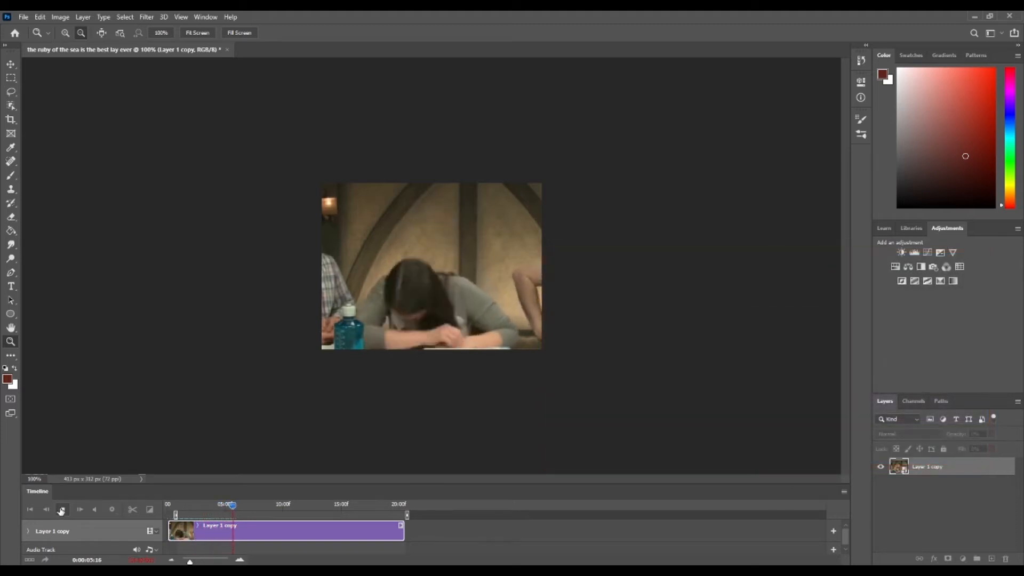
{"action": "left_click", "coordinate": [61, 510]}
End the work area at about 6.5 seconds on the timeline and return the playhead to 0:00:01:06
{"action": "left_click_drag", "start_coordinate": [408, 516], "coordinate": [243, 515]}
{"action": "left_click", "coordinate": [178, 505]}
{"action": "mouse_move", "coordinate": [179, 505]}
{"action": "left_mouse_down"}
{"action": "mouse_move", "coordinate": [241, 505]}
{"action": "mouse_move", "coordinate": [171, 505]}
{"action": "mouse_move", "coordinate": [240, 505]}
{"action": "mouse_move", "coordinate": [172, 505]}
{"action": "mouse_move", "coordinate": [182, 502]}
{"action": "left_mouse_up"}
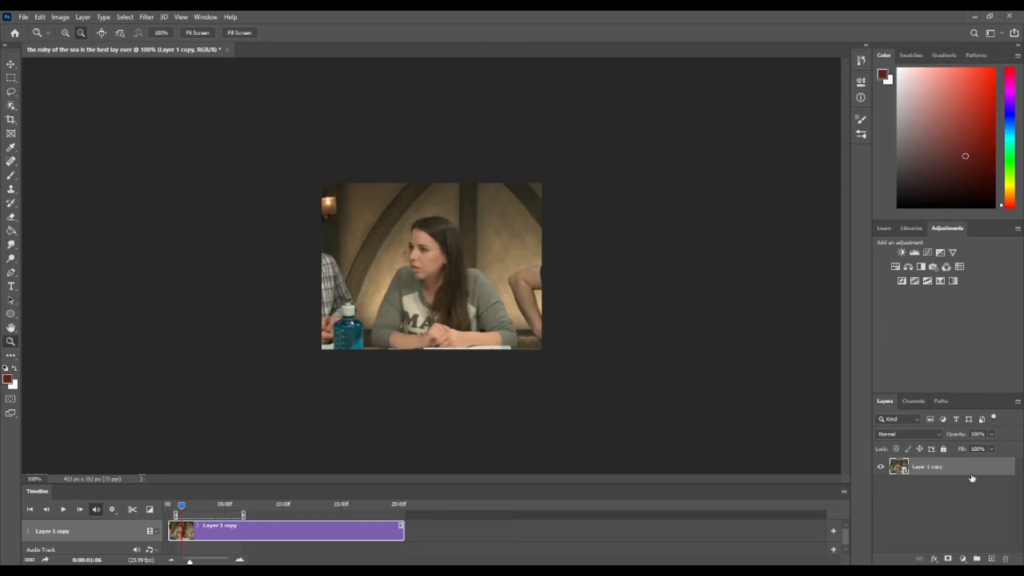
Add an Exposure adjustment layer with exposure +0.56, offset -0.0125 and gamma correction 0.92
{"action": "left_click", "coordinate": [963, 561]}
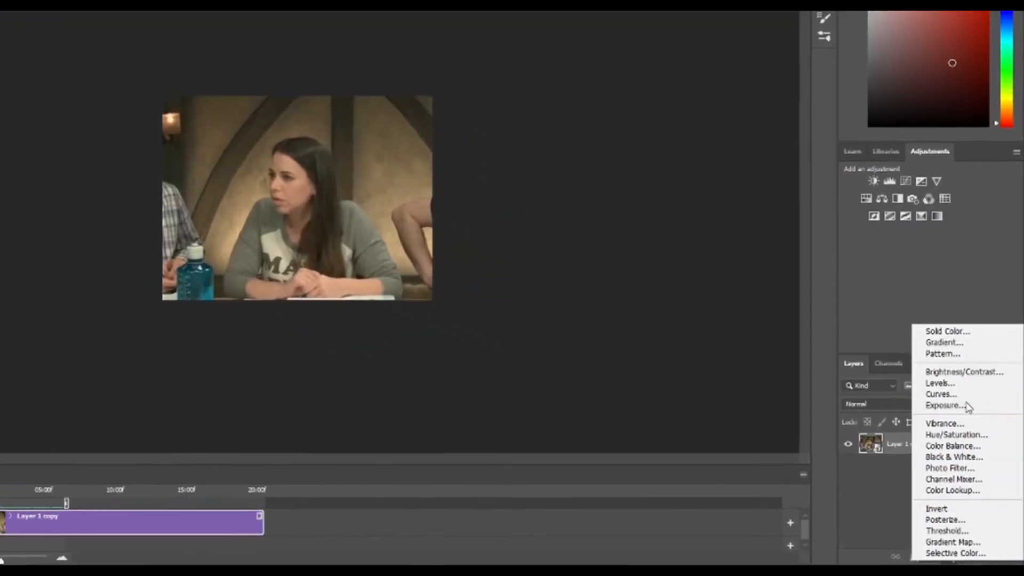
{"action": "left_click", "coordinate": [894, 552]}
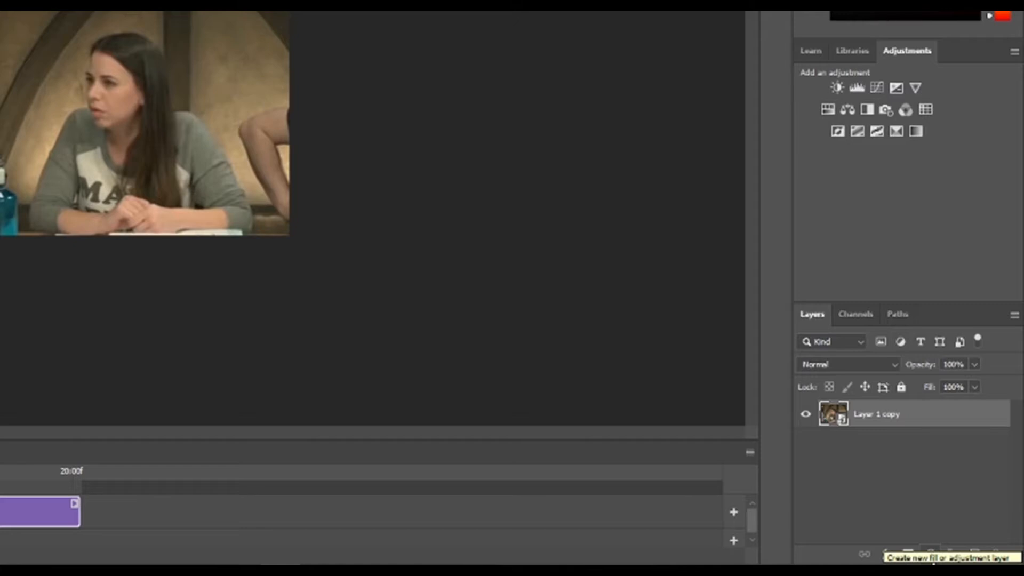
{"action": "left_click", "coordinate": [920, 515]}
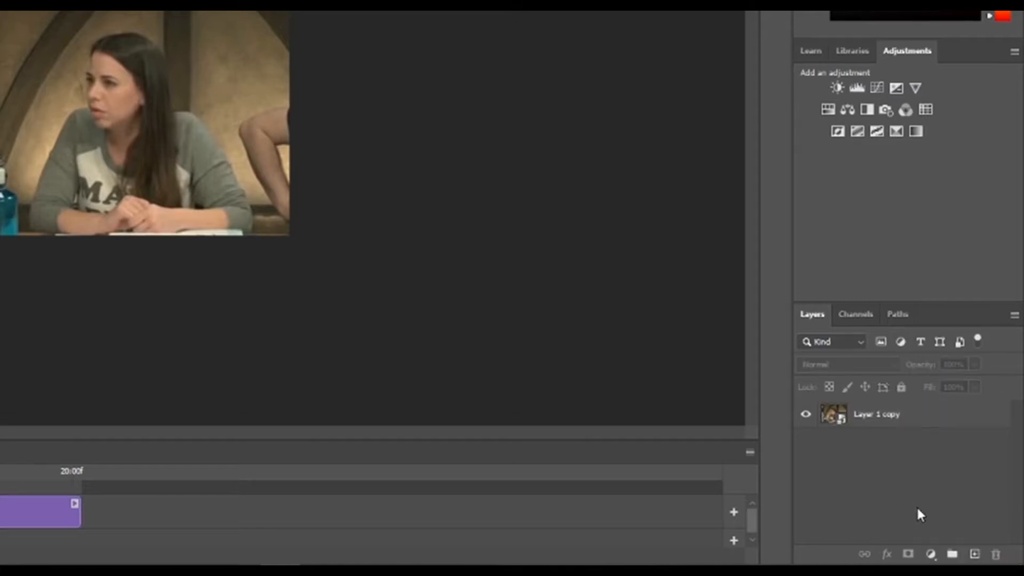
{"action": "left_click", "coordinate": [931, 554]}
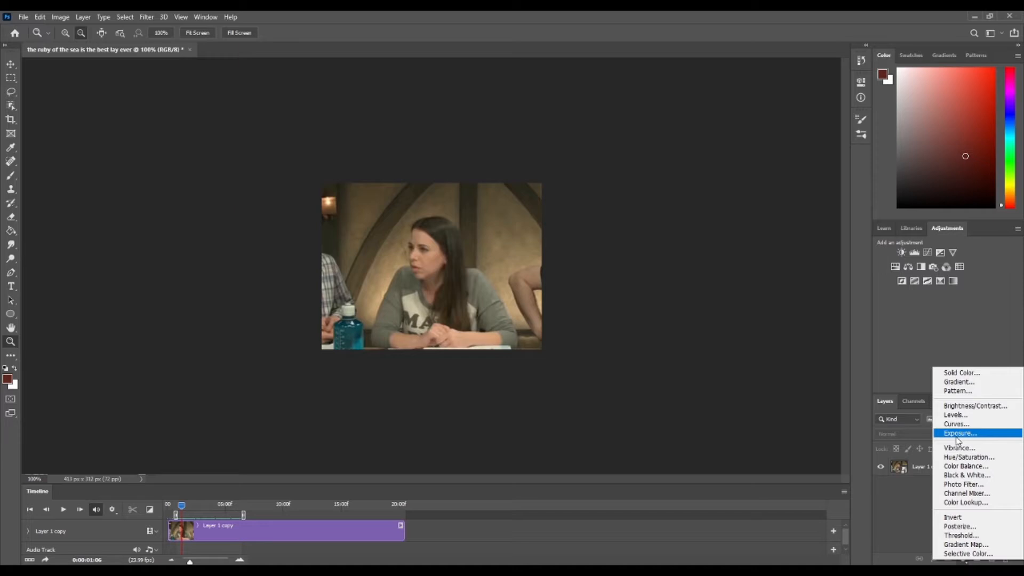
{"action": "left_click", "coordinate": [958, 433]}
{"action": "left_click_drag", "start_coordinate": [770, 182], "coordinate": [792, 155]}
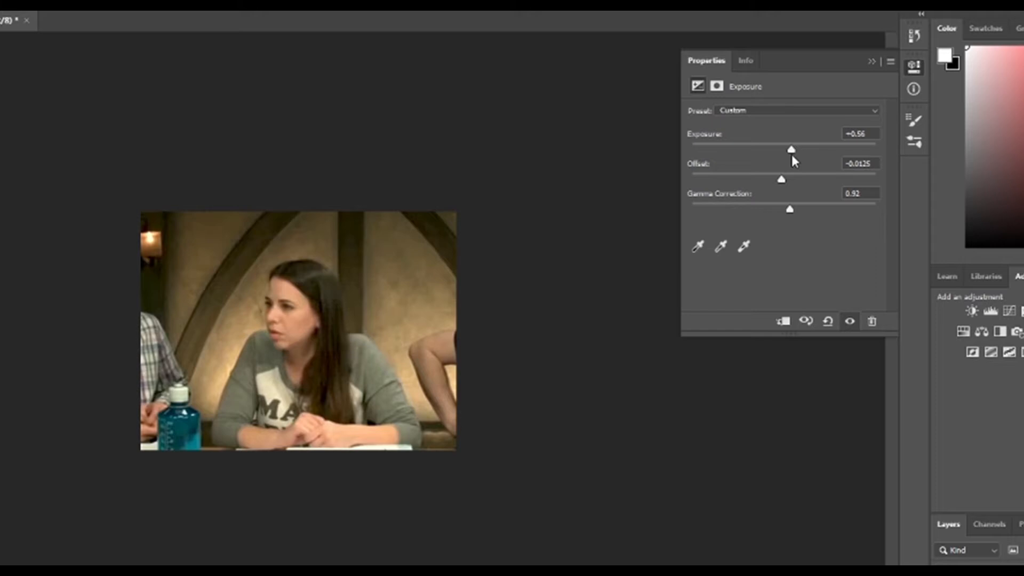
{"action": "left_click", "coordinate": [871, 61]}
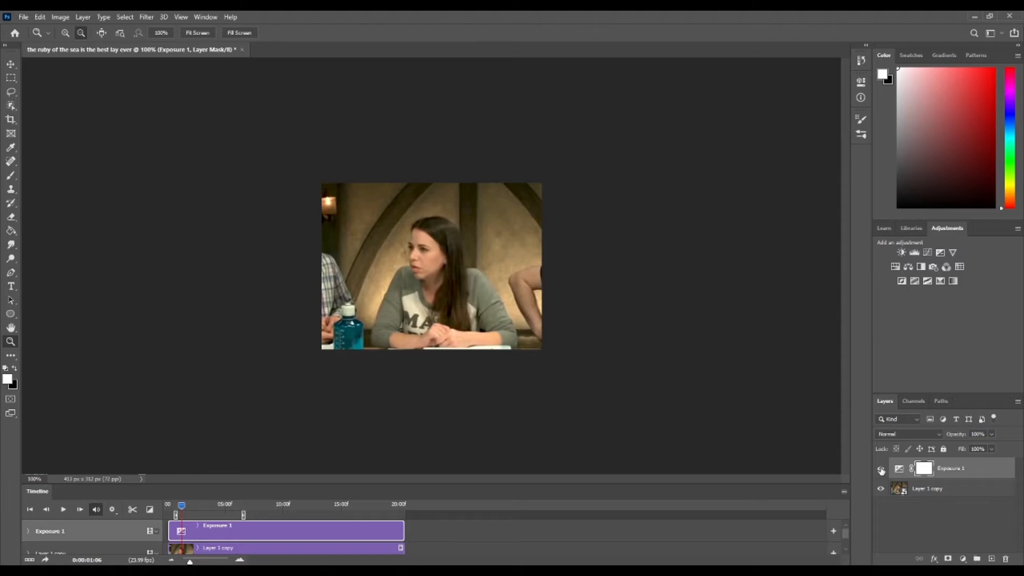
Compare the image with and without the Exposure 1 adjustment layer, leaving the layer visible
{"action": "left_click", "coordinate": [881, 469]}
{"action": "left_click", "coordinate": [881, 469]}
{"action": "left_click", "coordinate": [881, 469]}
{"action": "left_click", "coordinate": [881, 469]}
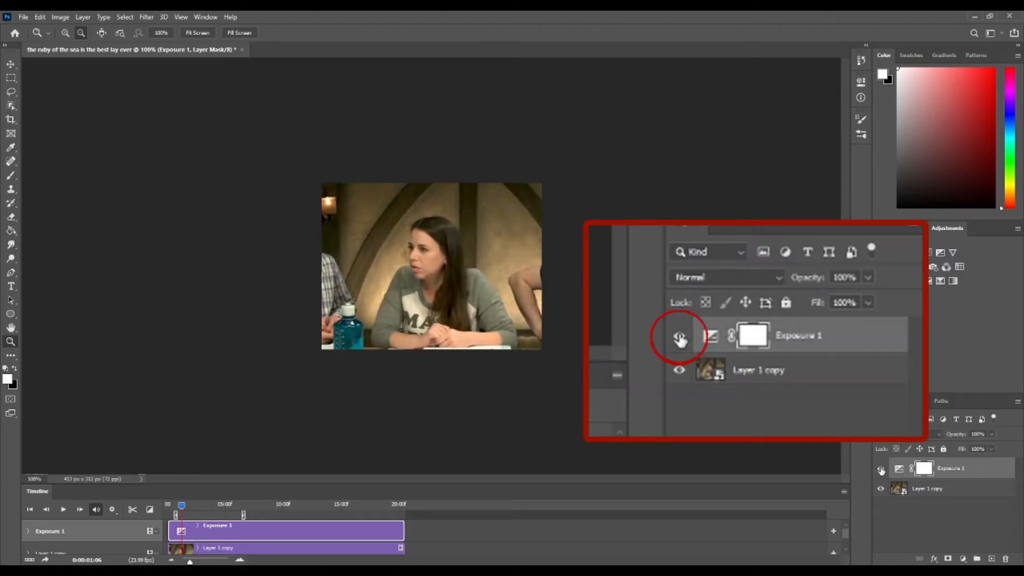
{"action": "left_click", "coordinate": [881, 469]}
{"action": "left_click", "coordinate": [881, 470]}
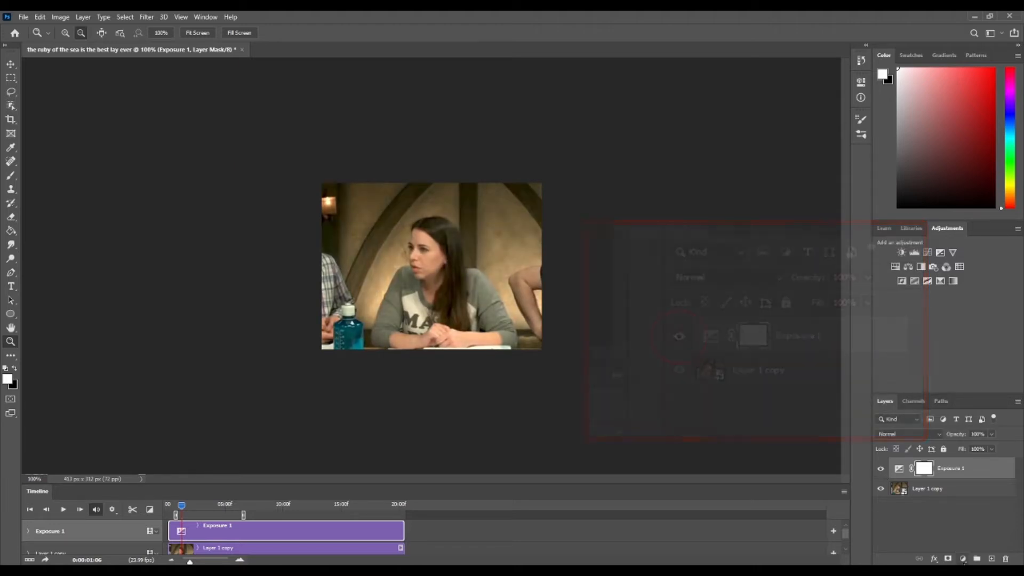
Add a Color Balance adjustment layer that shifts the midtones toward blue by about +19, and check its effect on the image
{"action": "left_click", "coordinate": [963, 559]}
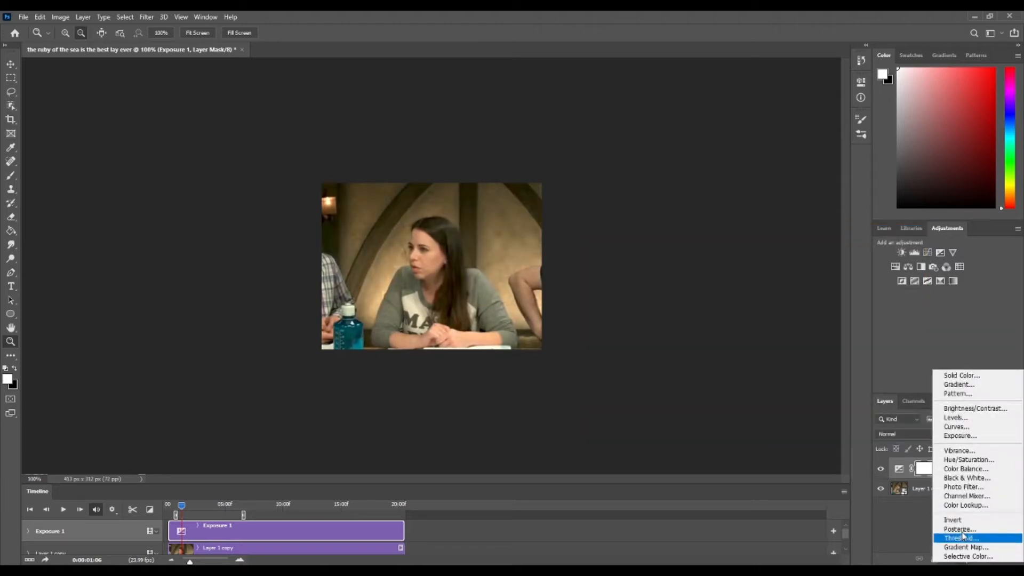
{"action": "left_click", "coordinate": [960, 464]}
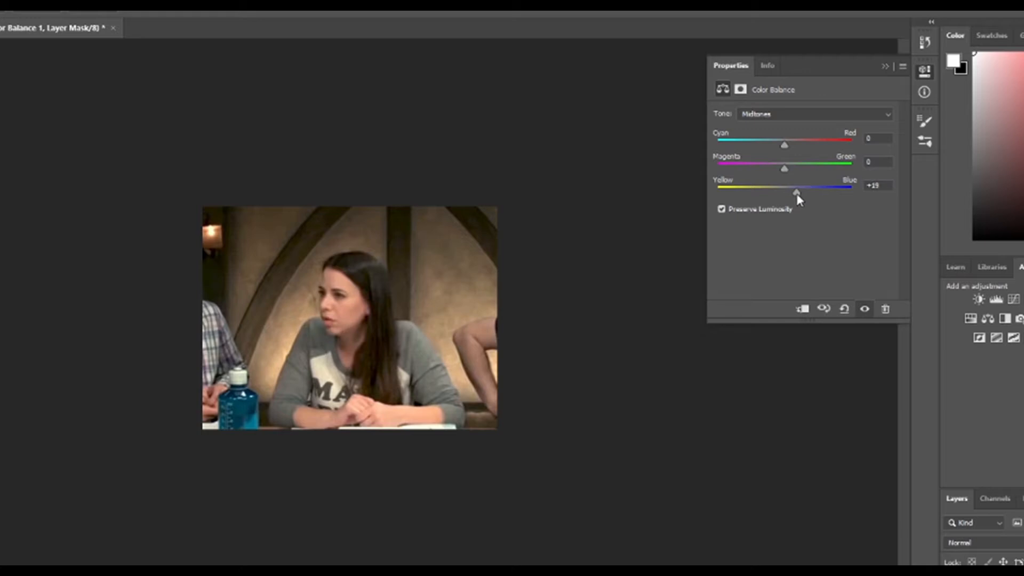
{"action": "left_click_drag", "start_coordinate": [784, 169], "coordinate": [784, 144]}
{"action": "left_click", "coordinate": [886, 67]}
{"action": "left_click", "coordinate": [880, 469]}
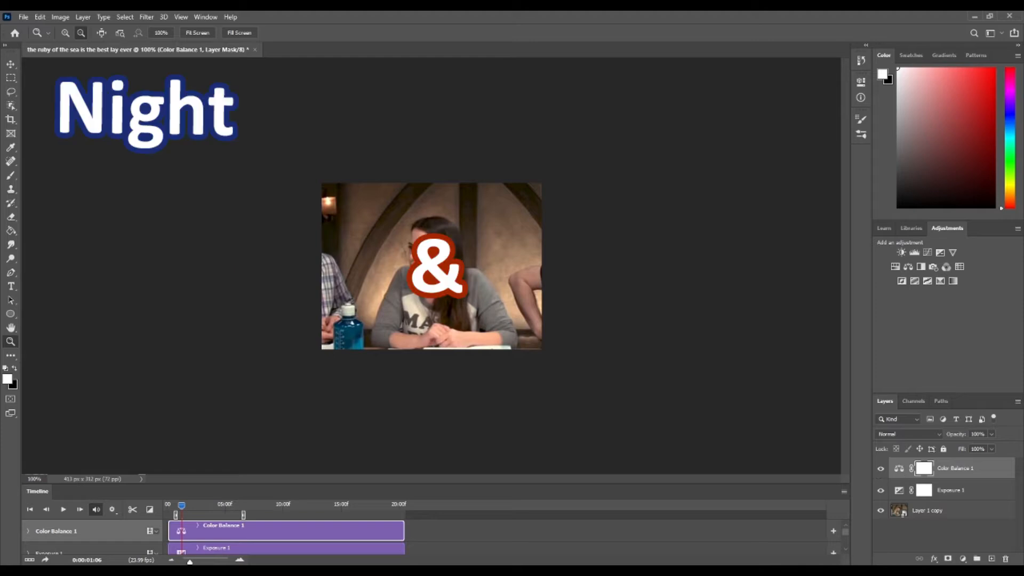
Add a Selective Color adjustment layer with the Reds set to cyan -41, magenta -15, yellow -25 and black -4%
{"action": "left_click", "coordinate": [962, 559]}
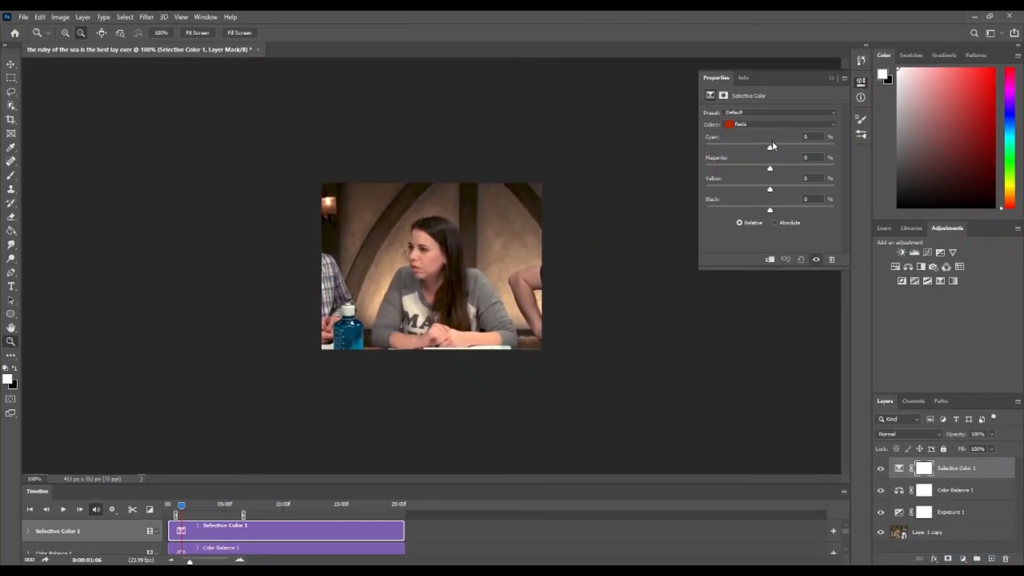
{"action": "left_click_drag", "start_coordinate": [772, 143], "coordinate": [743, 147]}
{"action": "left_click_drag", "start_coordinate": [914, 172], "coordinate": [876, 198]}
{"action": "mouse_move", "coordinate": [914, 228]}
{"action": "left_mouse_down"}
{"action": "mouse_move", "coordinate": [883, 223]}
{"action": "mouse_move", "coordinate": [910, 223]}
{"action": "left_mouse_up"}
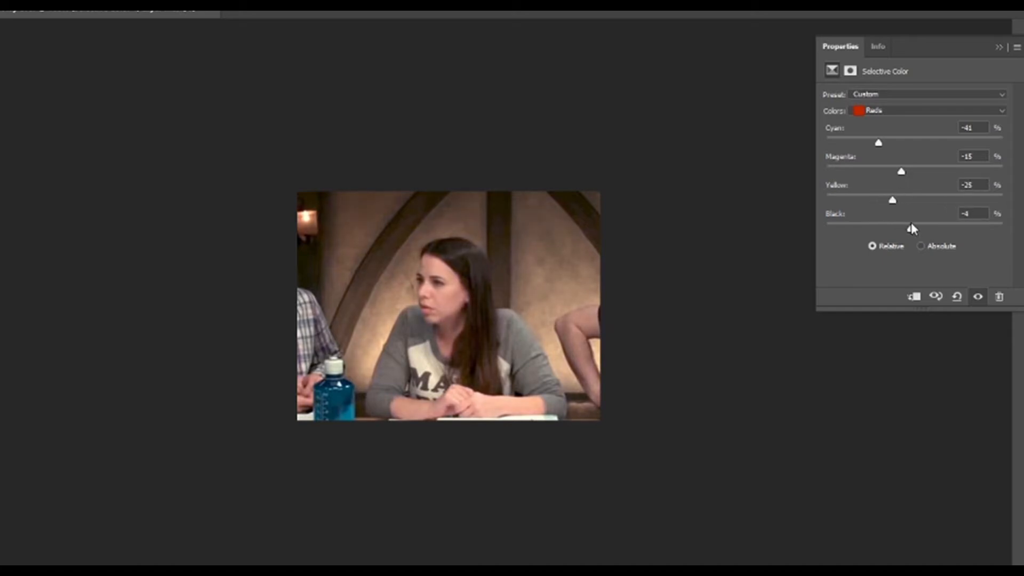
Set the Yellows of the Selective Color layer to cyan -2, magenta +1, yellow +8 and black +35%
{"action": "left_click", "coordinate": [903, 110]}
{"action": "left_click", "coordinate": [883, 135]}
{"action": "left_click_drag", "start_coordinate": [914, 139], "coordinate": [851, 140]}
{"action": "left_click_drag", "start_coordinate": [915, 171], "coordinate": [869, 228]}
{"action": "left_click_drag", "start_coordinate": [948, 229], "coordinate": [945, 229]}
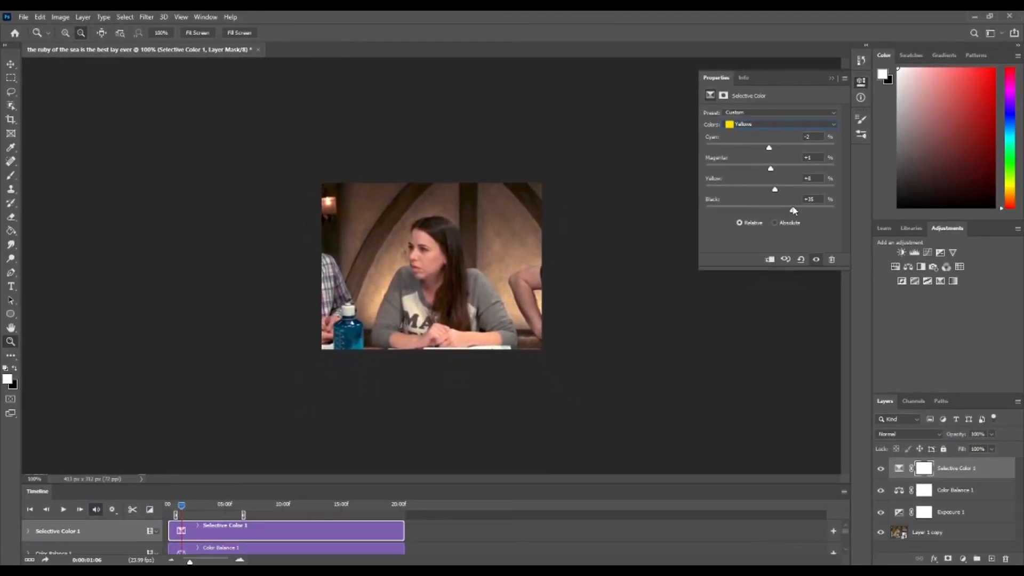
Add a Vibrance adjustment layer above Selective Color 1 with vibrance +26
{"action": "left_click", "coordinate": [962, 558]}
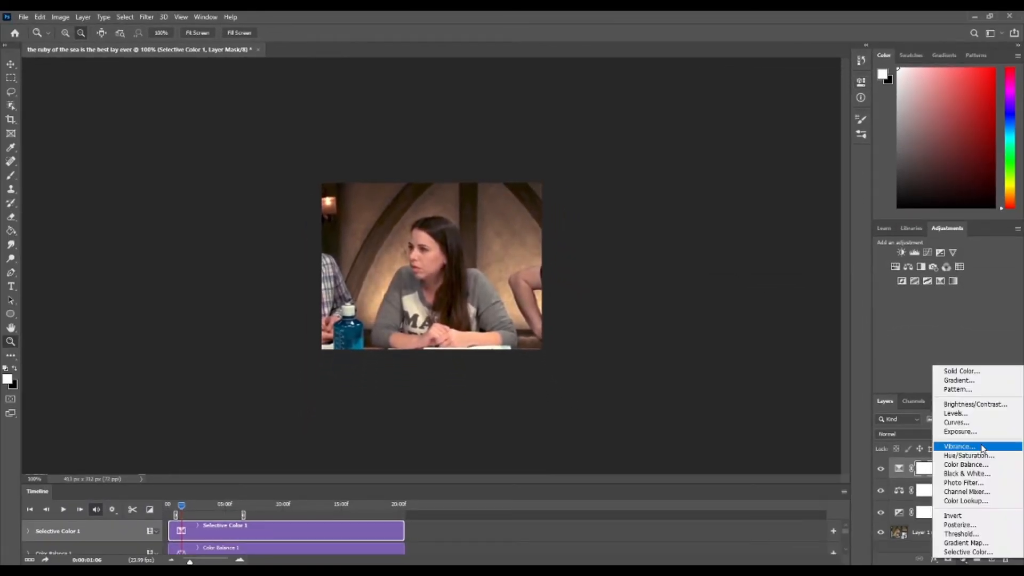
{"action": "left_click", "coordinate": [955, 447]}
{"action": "left_click_drag", "start_coordinate": [770, 124], "coordinate": [794, 125]}
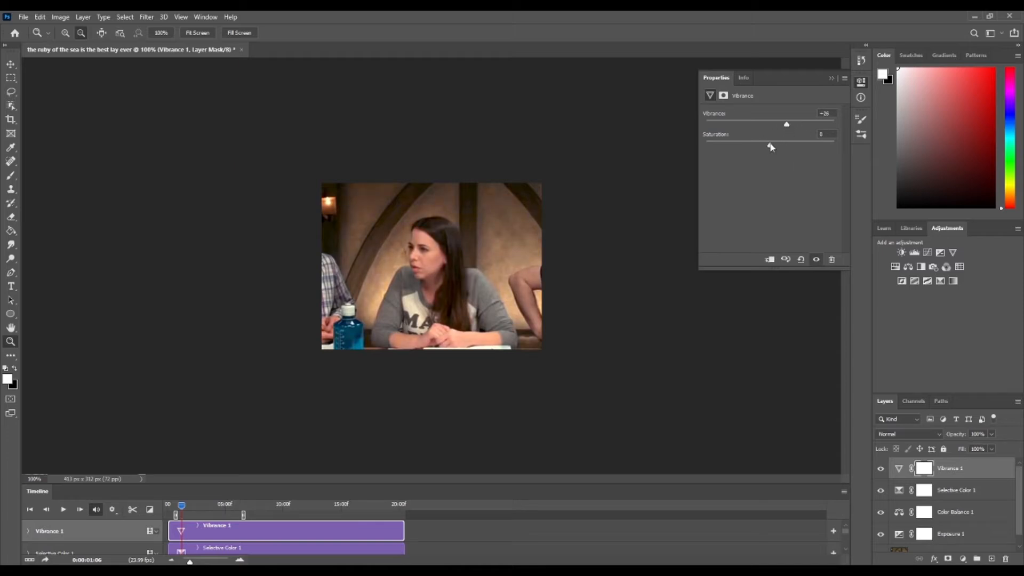
{"action": "left_click", "coordinate": [847, 83]}
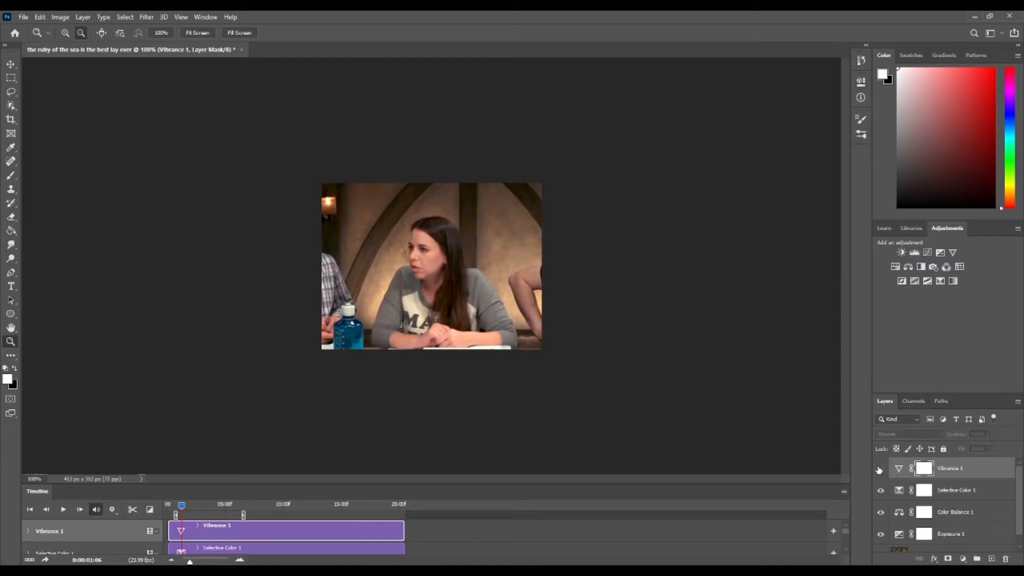
Add a Brightness/Contrast adjustment layer with brightness 6 and contrast 19
{"action": "left_click", "coordinate": [968, 559]}
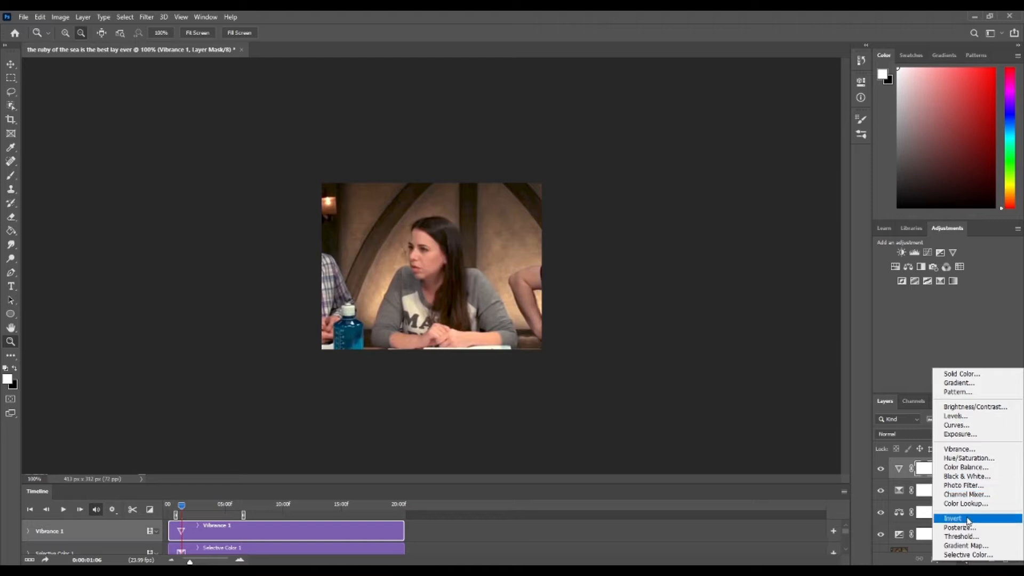
{"action": "left_click", "coordinate": [968, 407]}
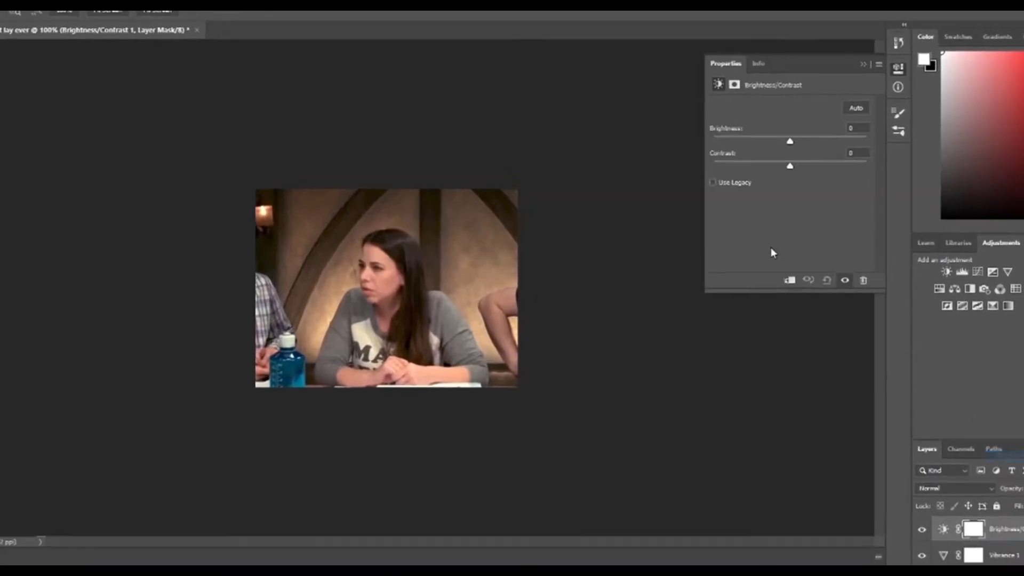
{"action": "left_click_drag", "start_coordinate": [811, 170], "coordinate": [827, 139]}
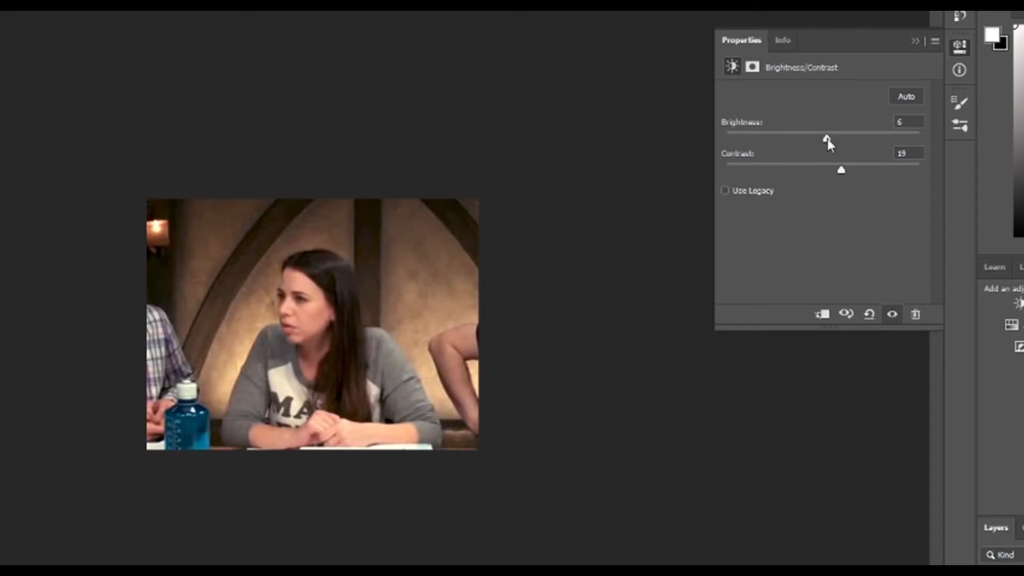
{"action": "left_click", "coordinate": [930, 36]}
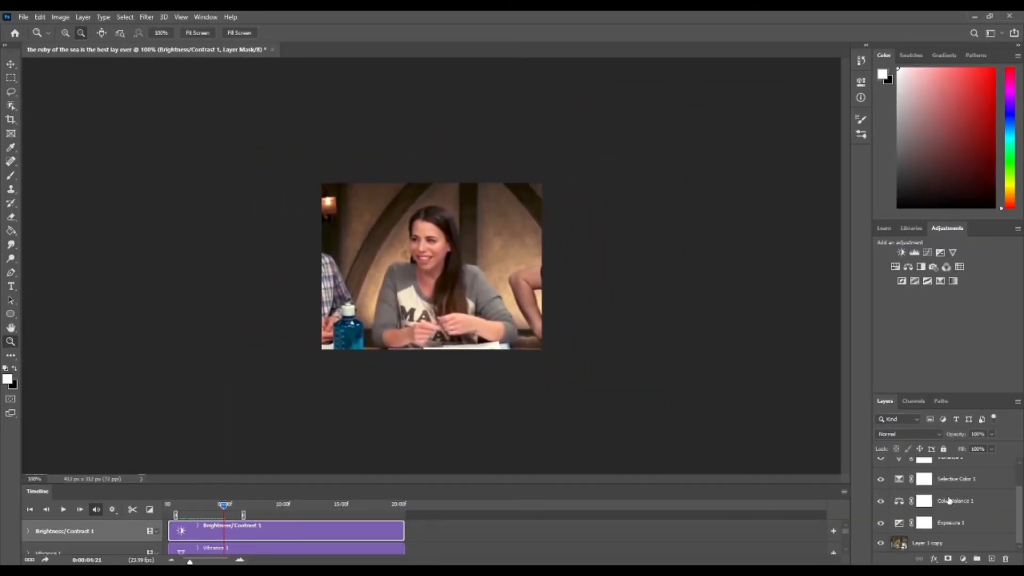
Group all adjustment layers from Brightness/Contrast 1 down to Exposure 1, leaving Layer 1 copy outside the group
{"action": "scroll", "coordinate": [949, 500], "scroll_direction": "up", "scroll_amount": 2}
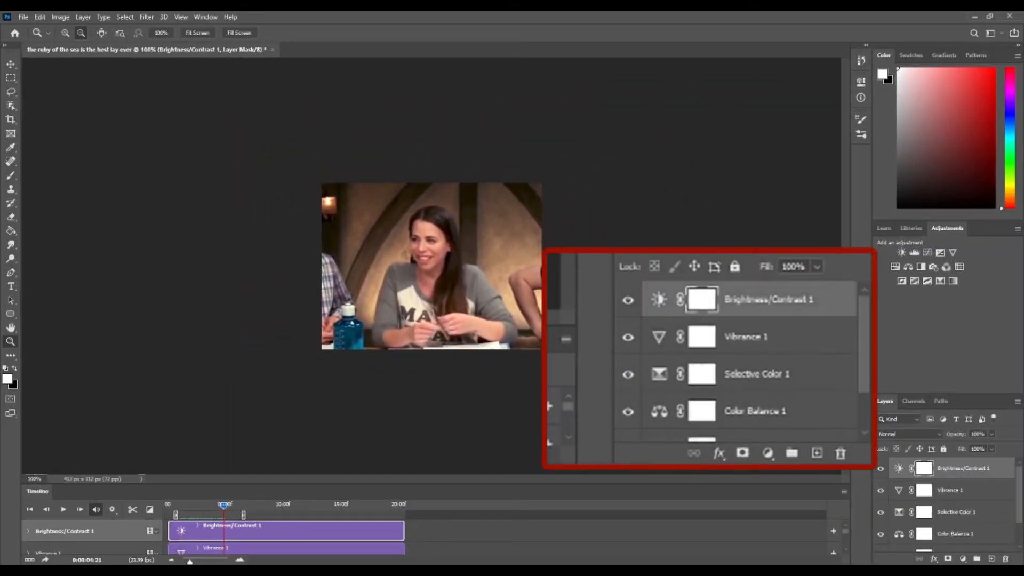
{"action": "left_click", "coordinate": [954, 469]}
{"action": "scroll", "coordinate": [951, 475], "scroll_direction": "down", "scroll_amount": 1}
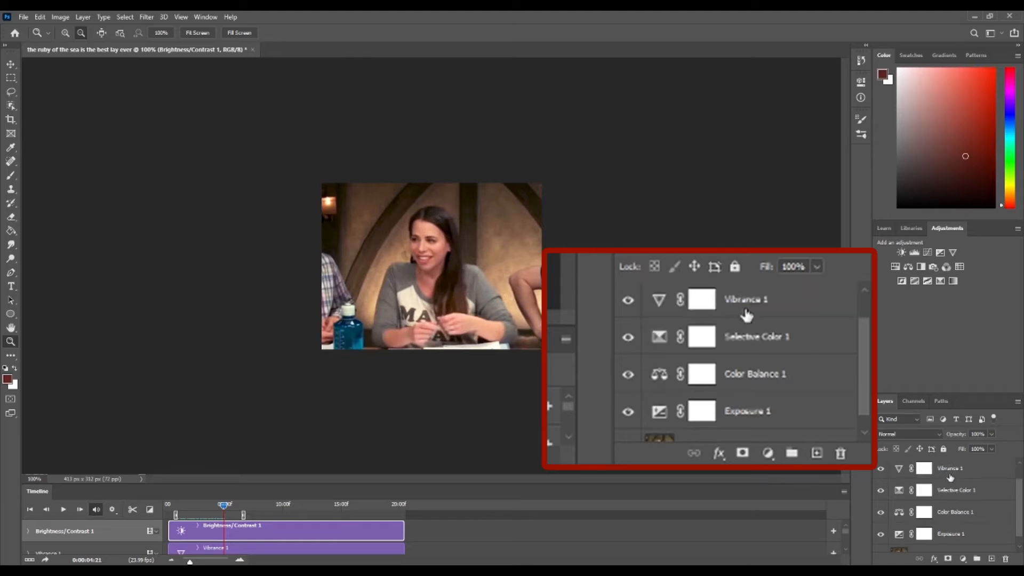
{"action": "scroll", "coordinate": [951, 478], "scroll_direction": "down", "scroll_amount": 1}
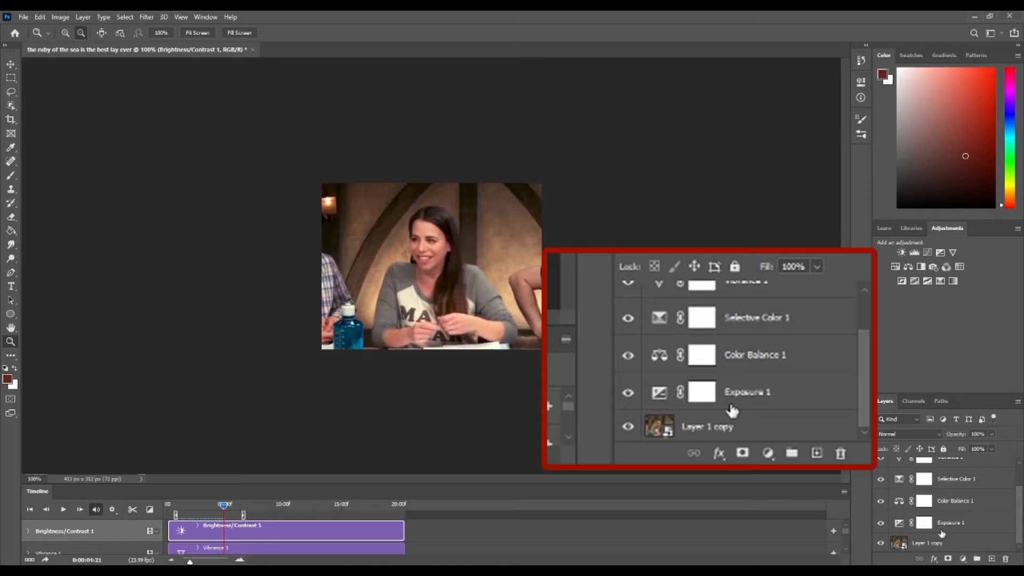
{"action": "left_click", "coordinate": [752, 398], "text": "shift"}
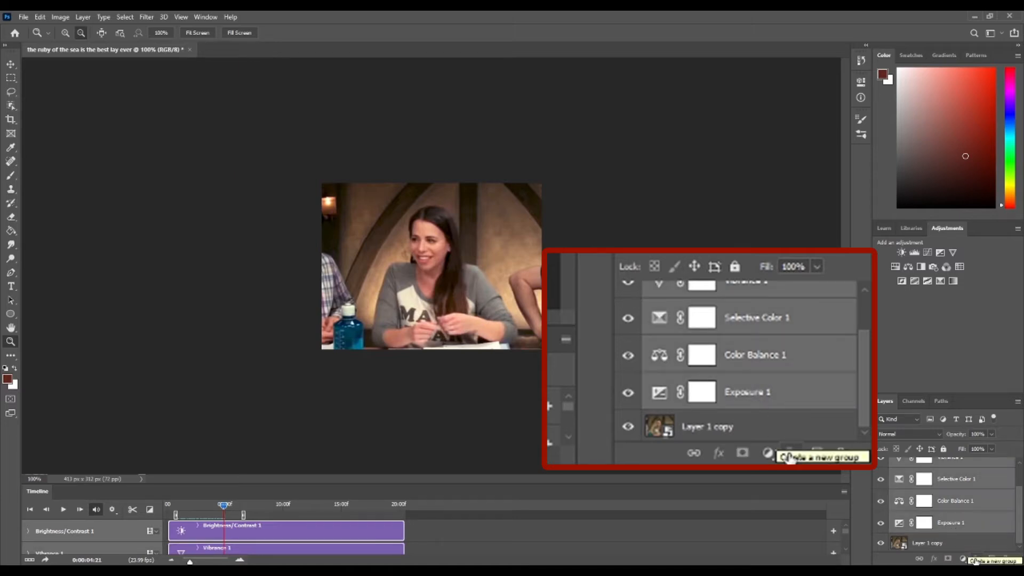
{"action": "left_click", "coordinate": [975, 559]}
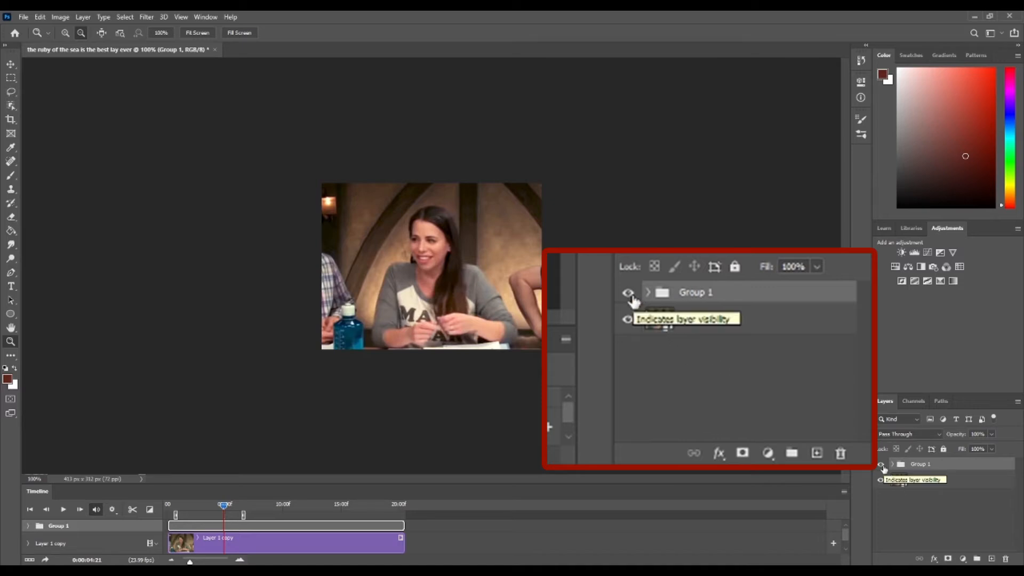
Compare the image with and without the grouped color adjustments, leaving Group 1 visible
{"action": "left_click", "coordinate": [881, 465]}
{"action": "left_click", "coordinate": [882, 465]}
{"action": "left_click", "coordinate": [881, 465]}
{"action": "left_click", "coordinate": [881, 464]}
{"action": "left_click", "coordinate": [882, 465]}
{"action": "left_click", "coordinate": [882, 464]}
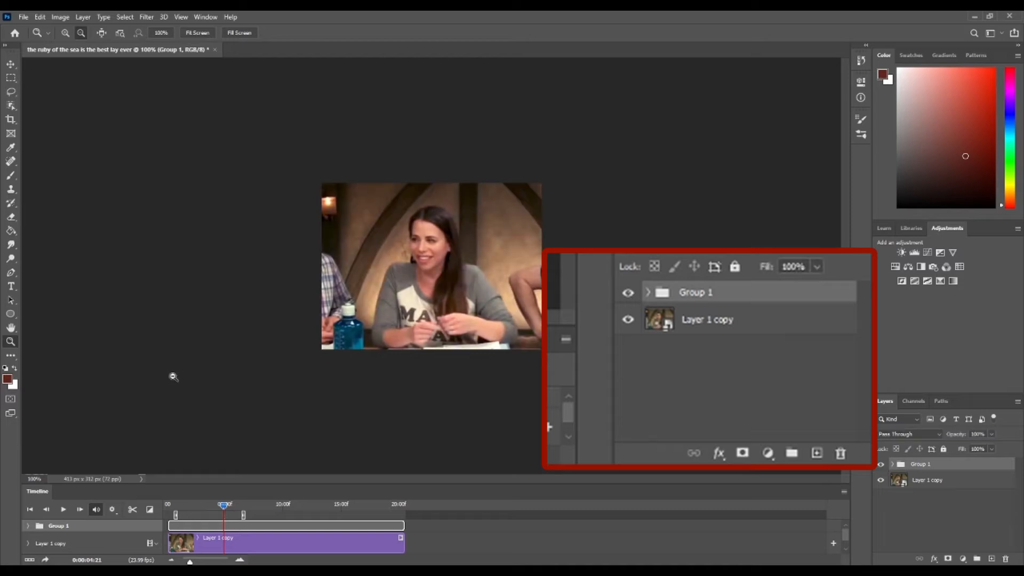
{"action": "left_click", "coordinate": [437, 288], "text": "alt"}
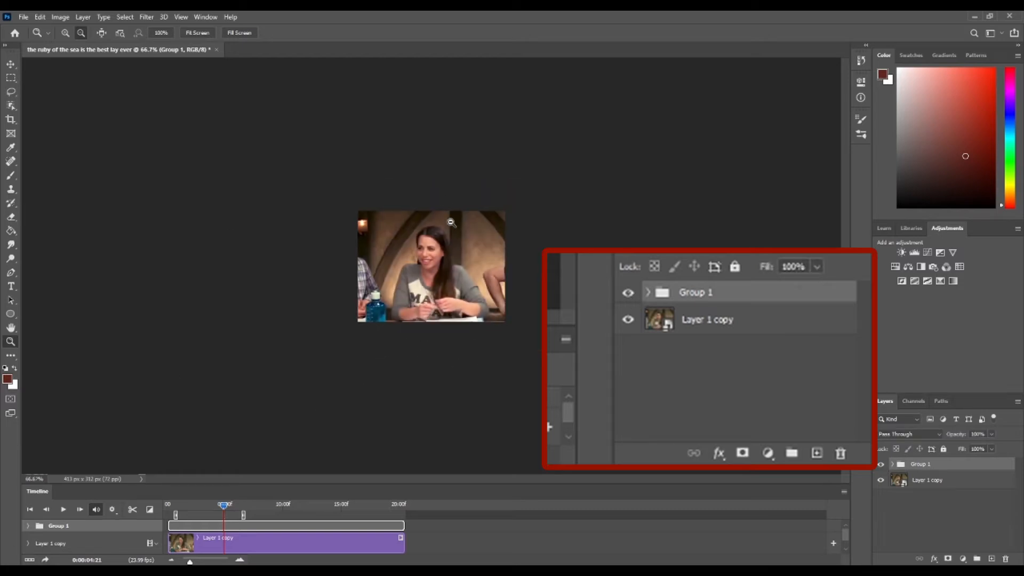
{"action": "left_click", "coordinate": [65, 33]}
{"action": "left_click", "coordinate": [429, 266]}
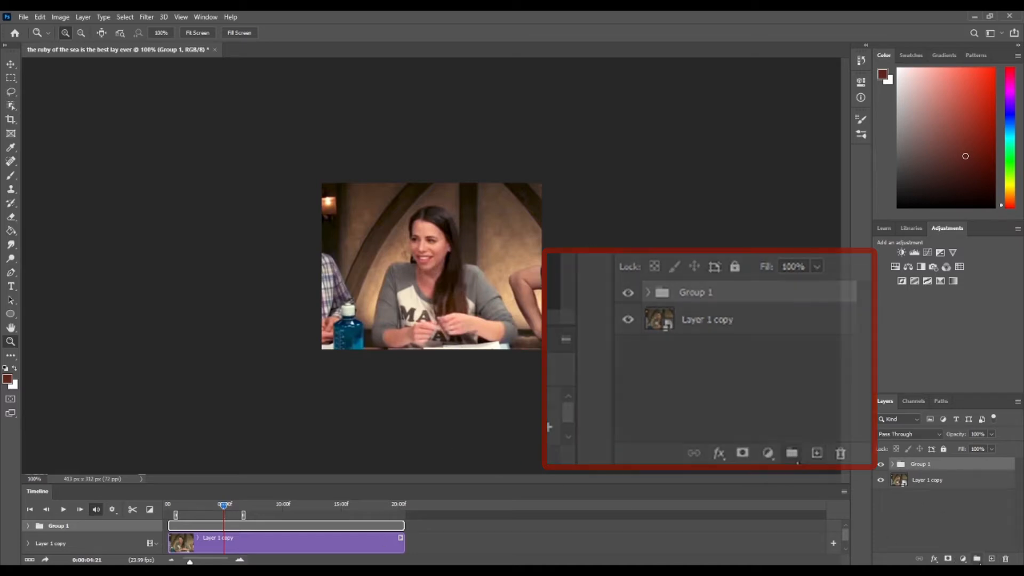
Add an empty layer above Group 1 and move its clip to the beginning of the timeline
{"action": "left_click", "coordinate": [991, 558]}
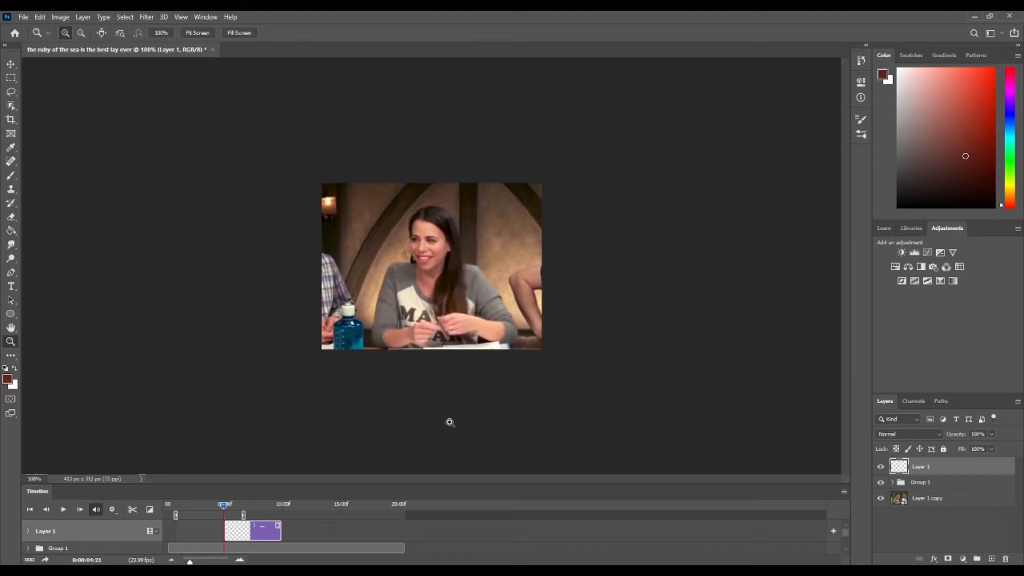
{"action": "left_click_drag", "start_coordinate": [229, 538], "coordinate": [164, 536]}
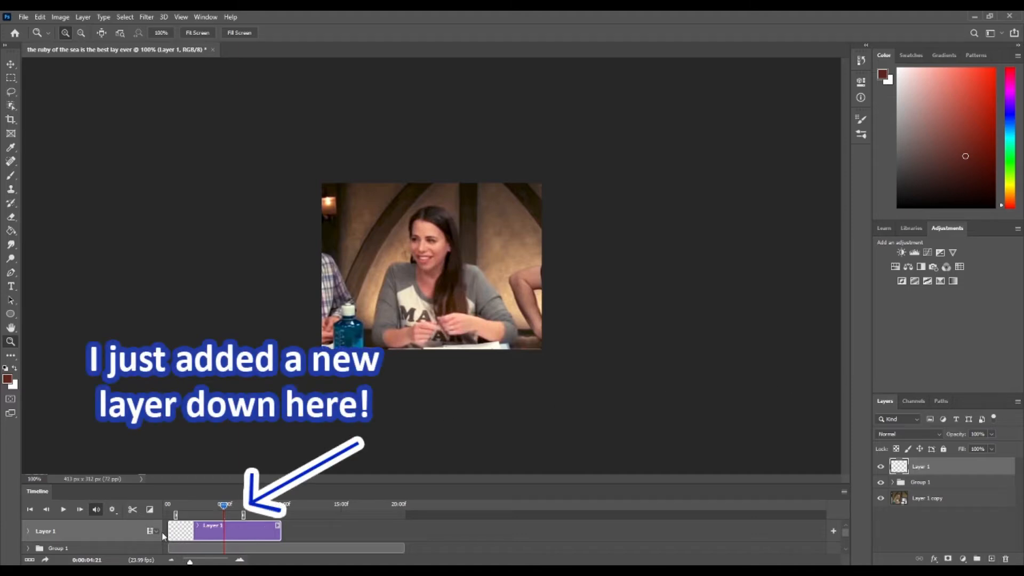
Extend Layer 1's clip to almost the 20:00f mark and sample a very dark brown from the image as the foreground color
{"action": "left_click_drag", "start_coordinate": [279, 535], "coordinate": [382, 533]}
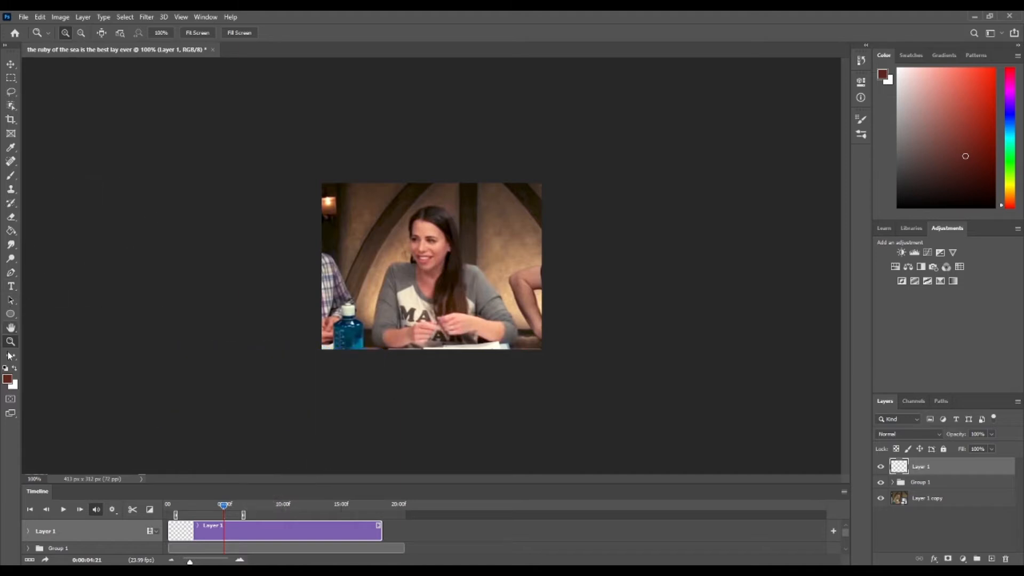
{"action": "left_click_drag", "start_coordinate": [939, 182], "coordinate": [911, 199]}
{"action": "left_click", "coordinate": [1011, 201]}
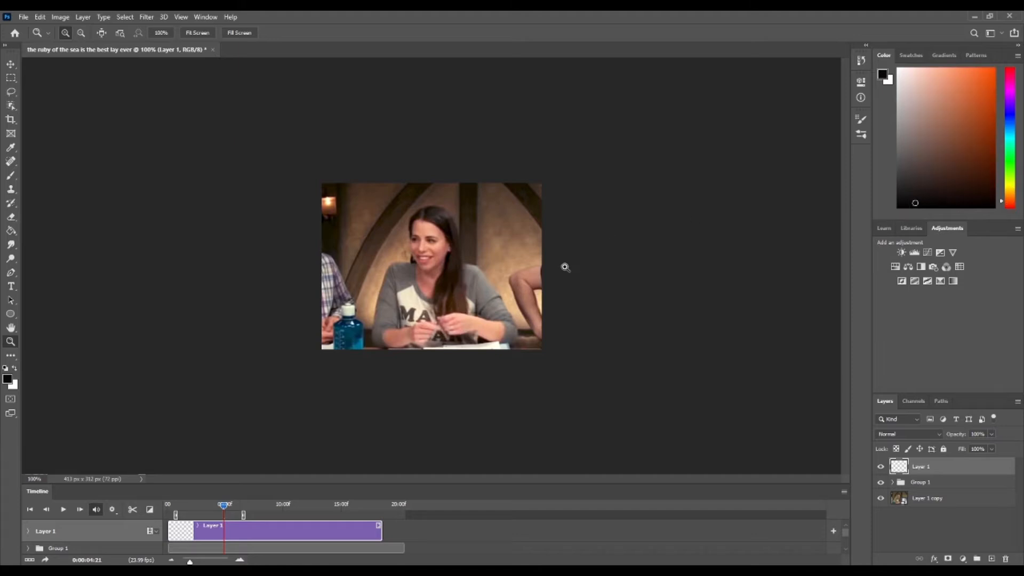
{"action": "left_click", "coordinate": [10, 147]}
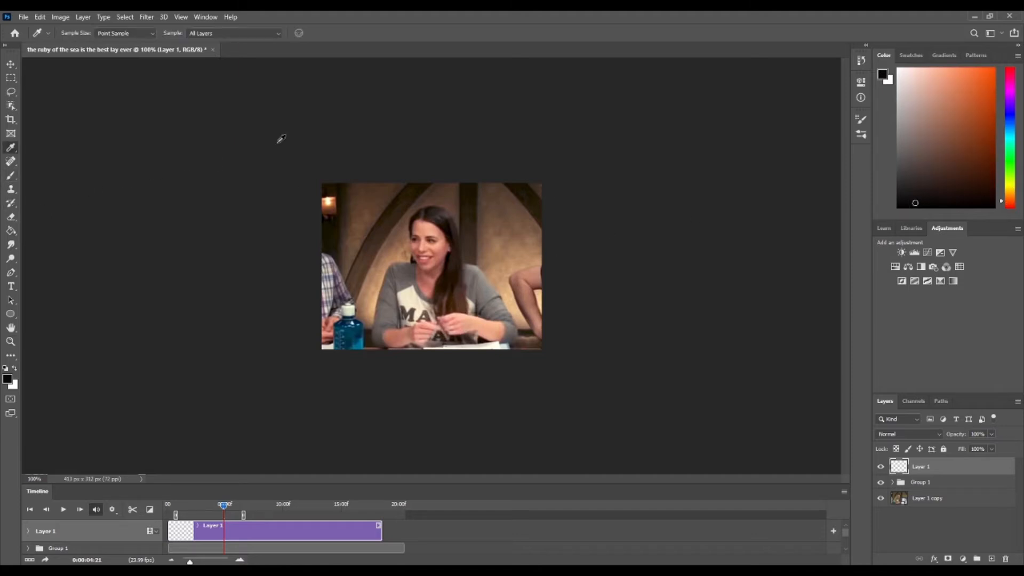
{"action": "left_click", "coordinate": [524, 185]}
{"action": "left_click_drag", "start_coordinate": [990, 192], "coordinate": [978, 198]}
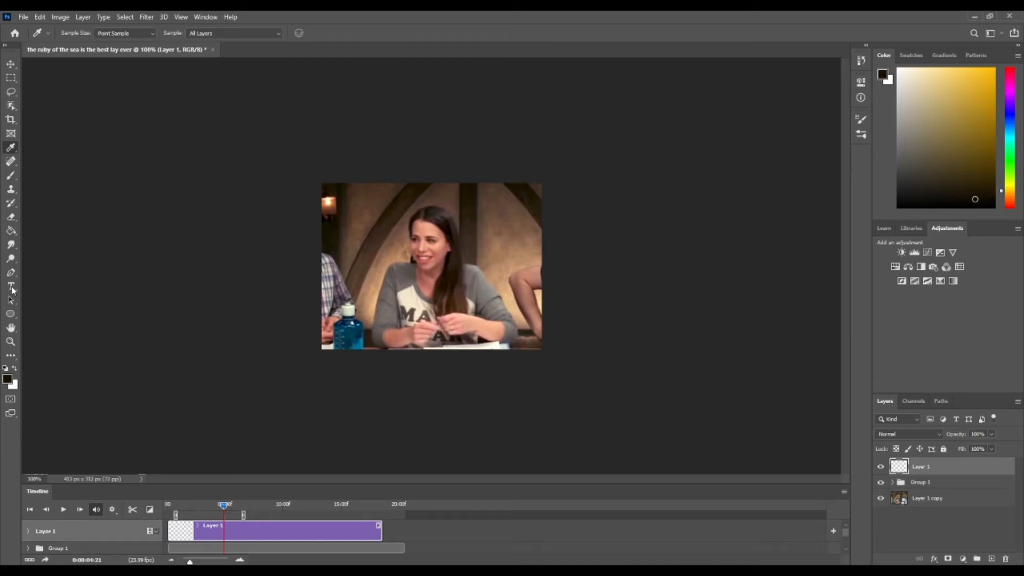
Draw a short foreground-to-transparent linear gradient on Layer 1 upward from the image's bottom edge
{"action": "left_click", "coordinate": [11, 231]}
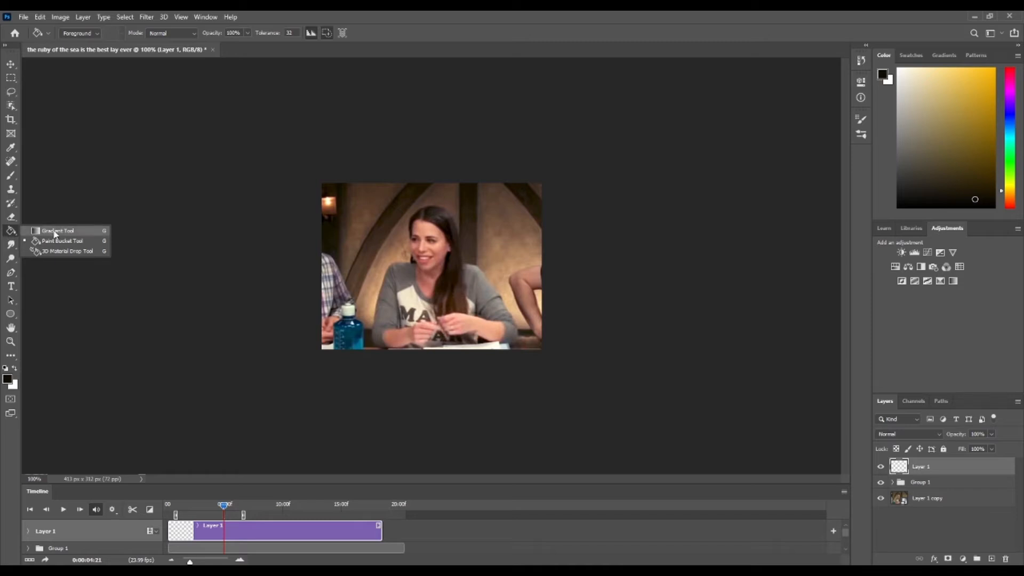
{"action": "left_click", "coordinate": [55, 231]}
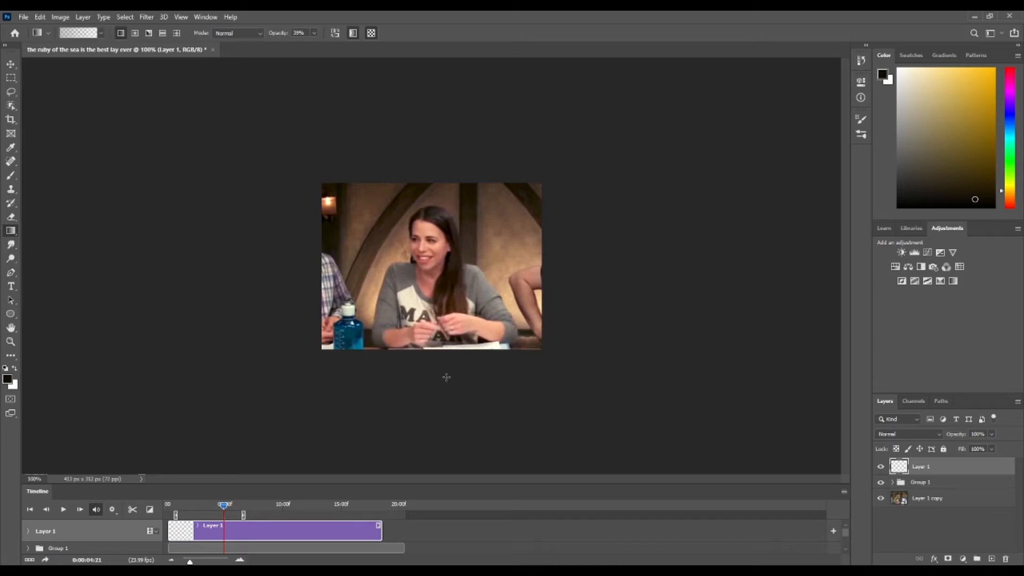
{"action": "left_click_drag", "start_coordinate": [407, 349], "coordinate": [415, 320]}
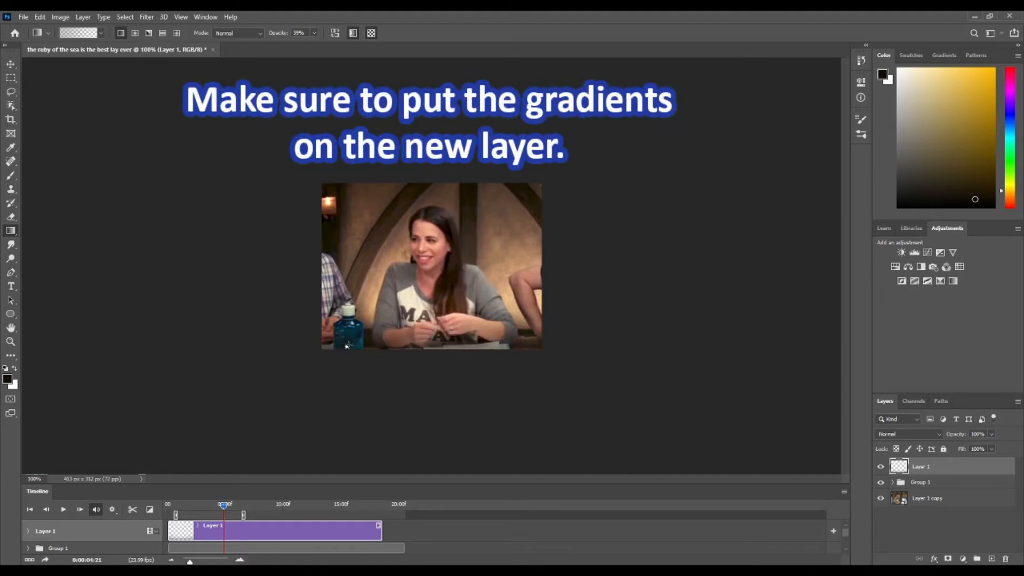
Set Layer 1's blend mode to Multiply and compare the image with and without the gradient, leaving it visible
{"action": "left_click", "coordinate": [901, 434]}
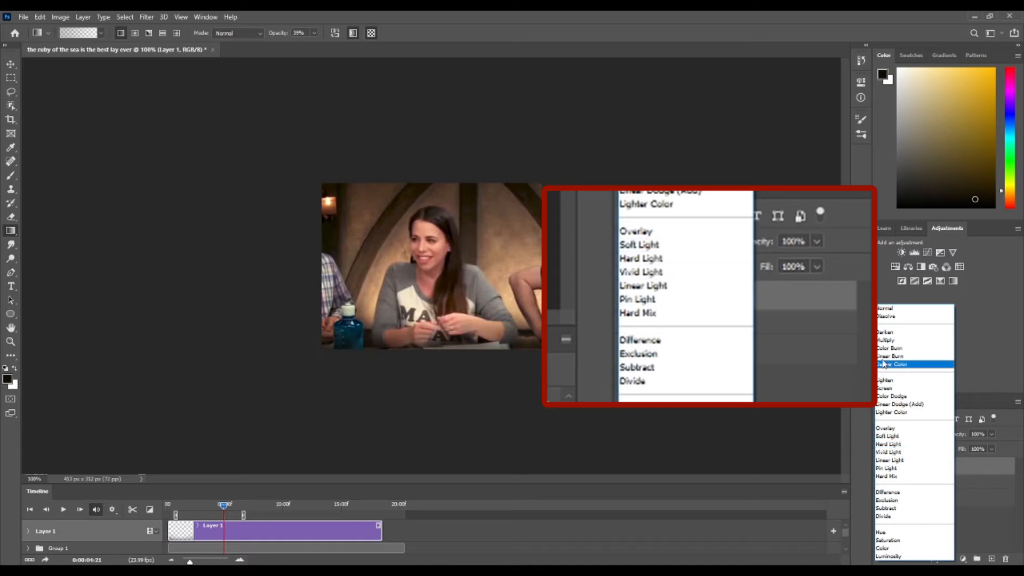
{"action": "left_click", "coordinate": [887, 341]}
{"action": "left_click", "coordinate": [881, 467]}
{"action": "left_click", "coordinate": [881, 467]}
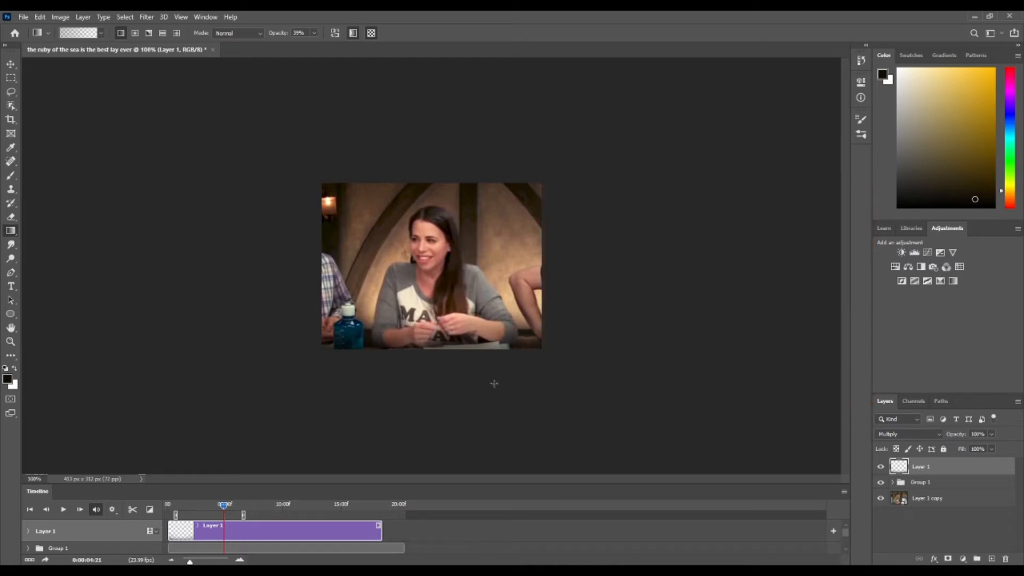
Draw a text box across the lower half of the frame at 0:00:05:13, clear its placeholder text and set the font size to 22 pt
{"action": "mouse_move", "coordinate": [218, 504]}
{"action": "left_mouse_down"}
{"action": "mouse_move", "coordinate": [177, 501]}
{"action": "mouse_move", "coordinate": [232, 503]}
{"action": "left_mouse_up"}
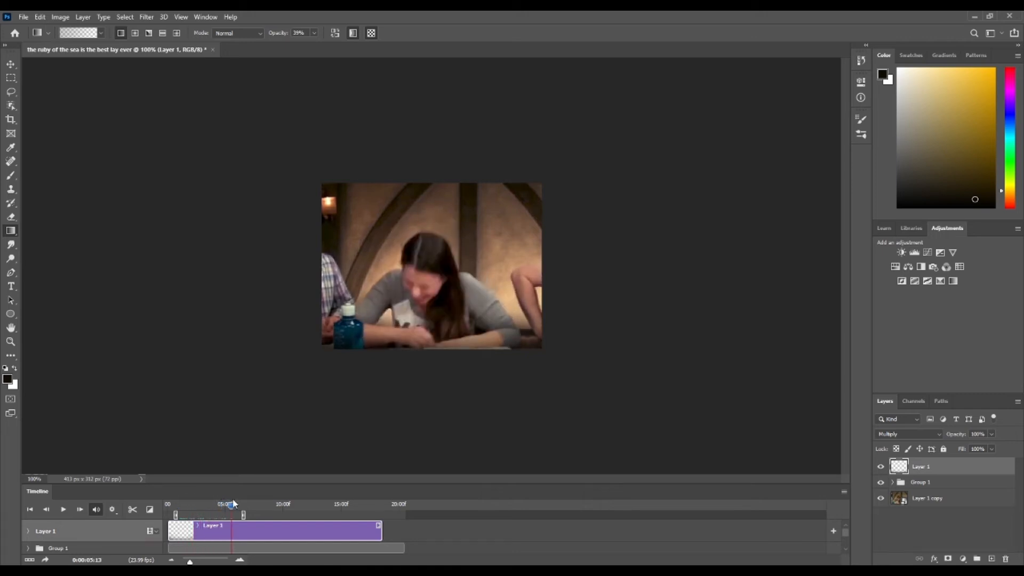
{"action": "left_click", "coordinate": [10, 287]}
{"action": "left_click_drag", "start_coordinate": [334, 255], "coordinate": [516, 335]}
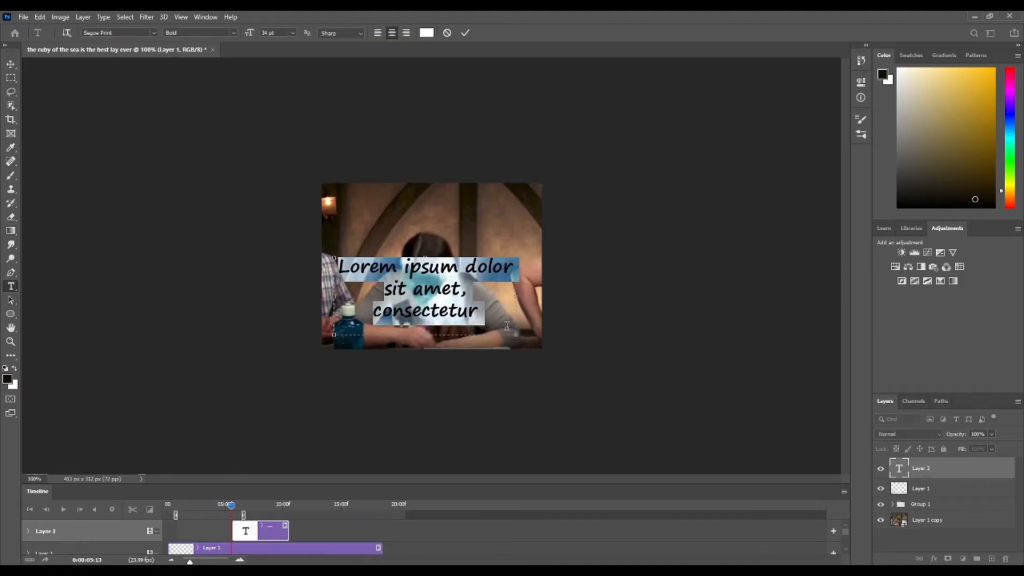
{"action": "key", "text": "BackSpace"}
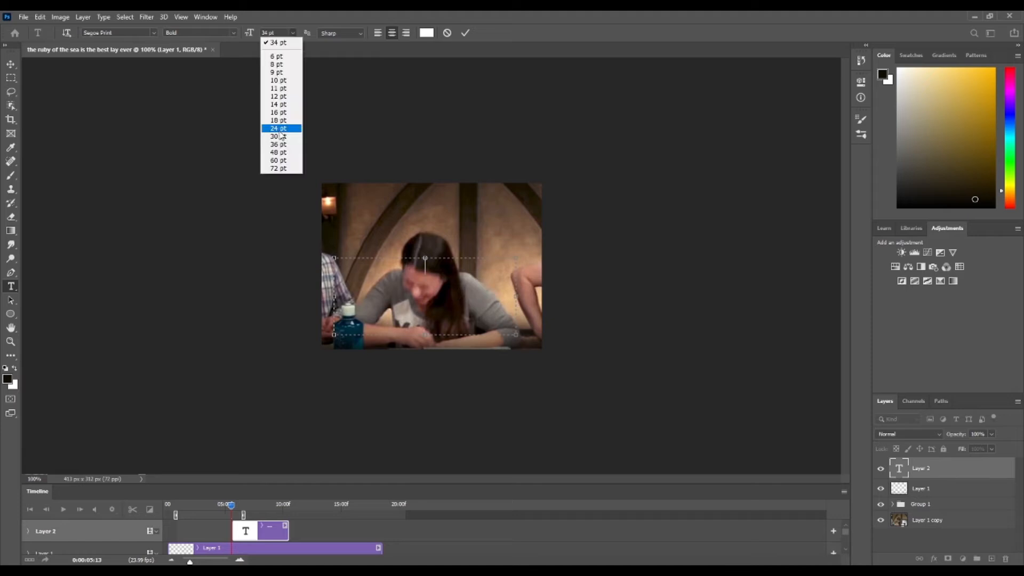
{"action": "left_click", "coordinate": [291, 35]}
{"action": "left_click", "coordinate": [269, 31]}
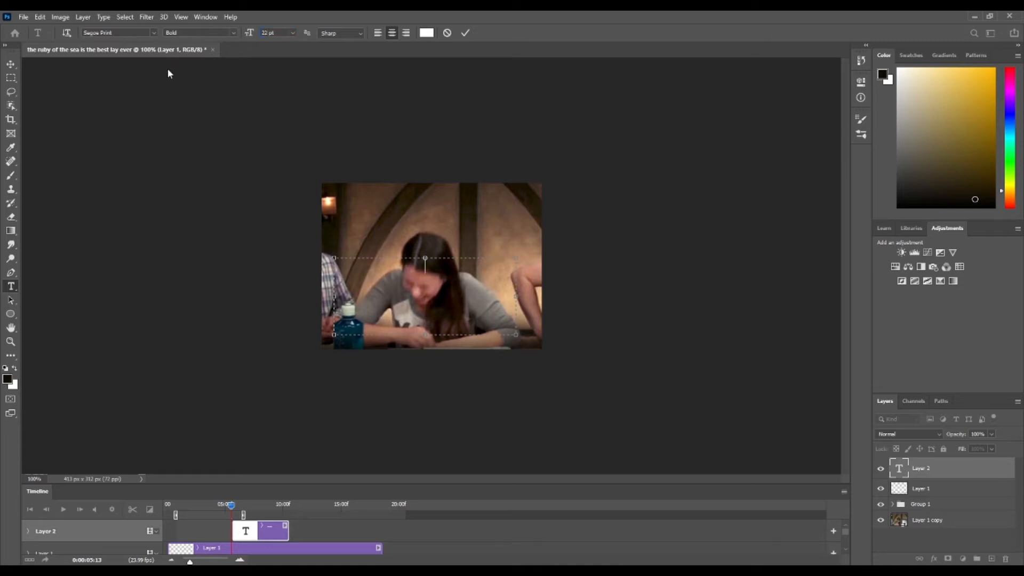
Place a separate Lorem Ipsum text line near the bottom of the image and delete the empty Layer 2 text layer
{"action": "left_click", "coordinate": [11, 65]}
{"action": "left_click_drag", "start_coordinate": [416, 277], "coordinate": [426, 280]}
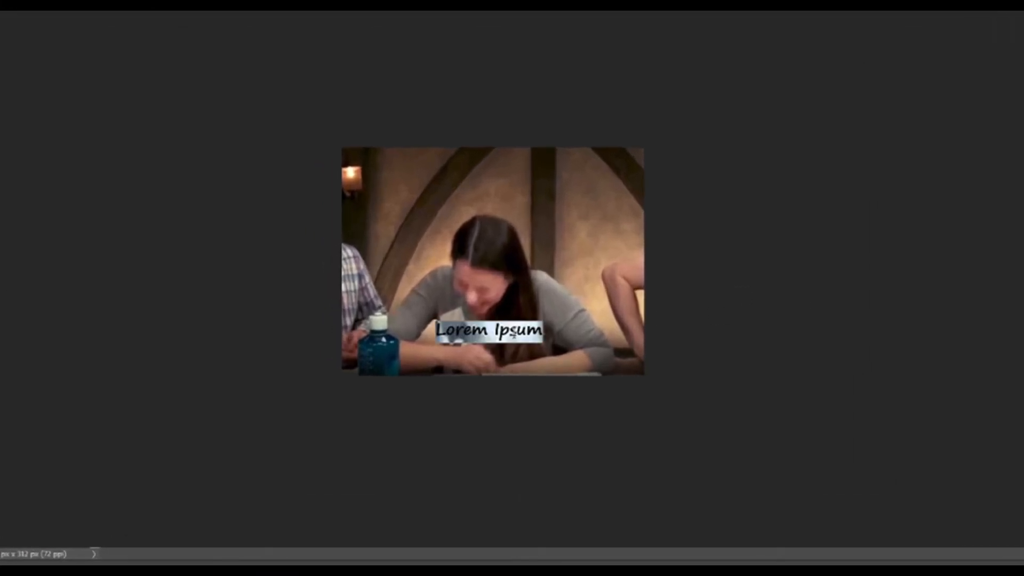
{"action": "key", "text": "ctrl+Return"}
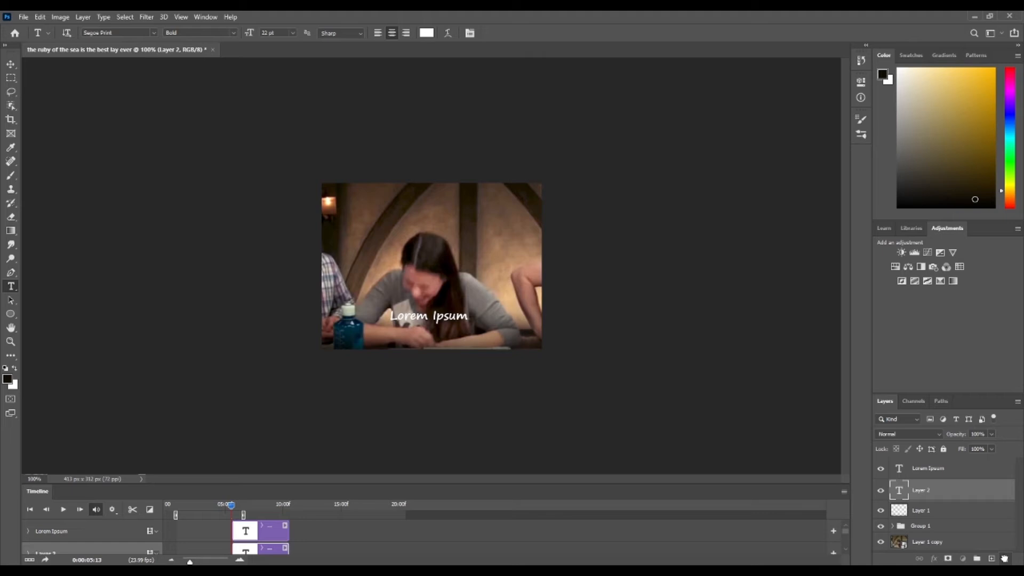
{"action": "left_click", "coordinate": [1005, 558]}
Replace the Lorem Ipsum text with "The Ruby of the Sea is the"
{"action": "left_click", "coordinate": [471, 319]}
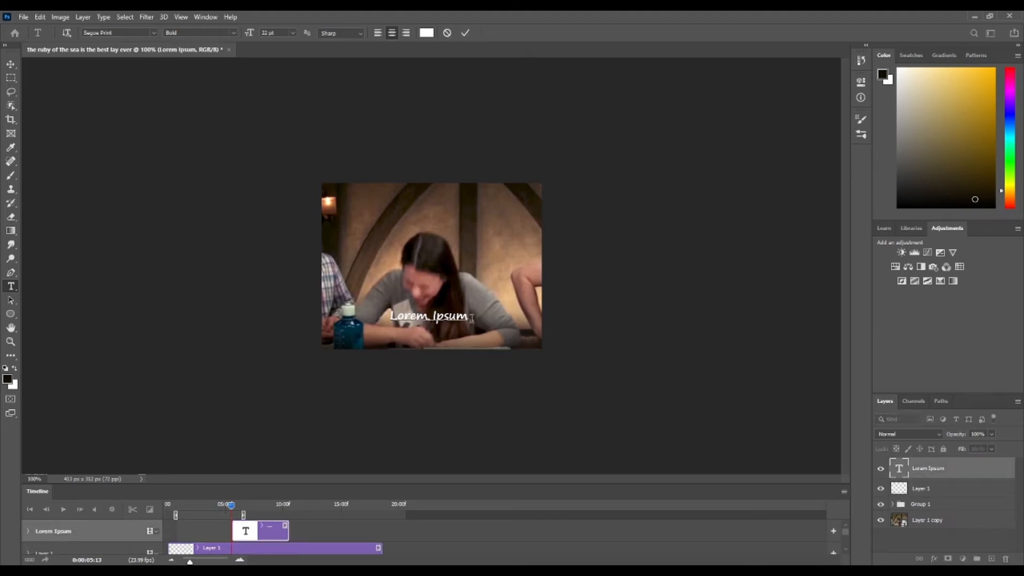
{"action": "left_click_drag", "start_coordinate": [471, 319], "coordinate": [344, 319]}
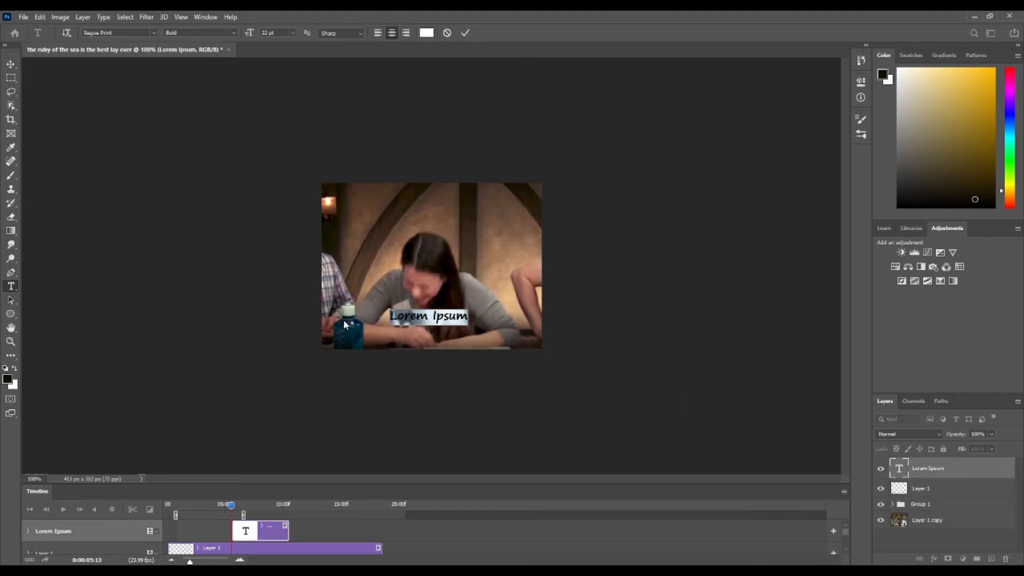
{"action": "type", "text": "The Ruby of the Sea is the"}
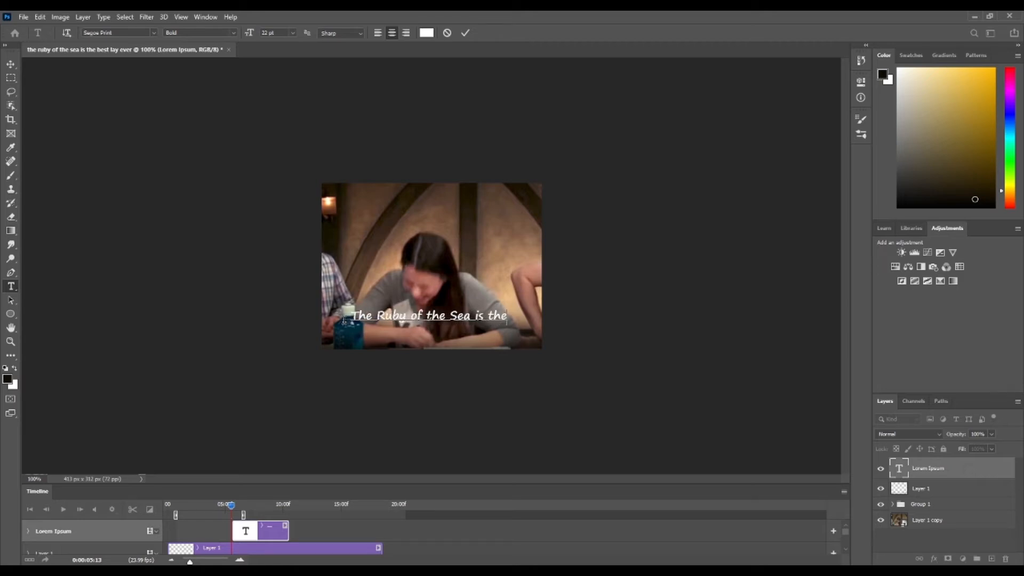
{"action": "left_click", "coordinate": [47, 81]}
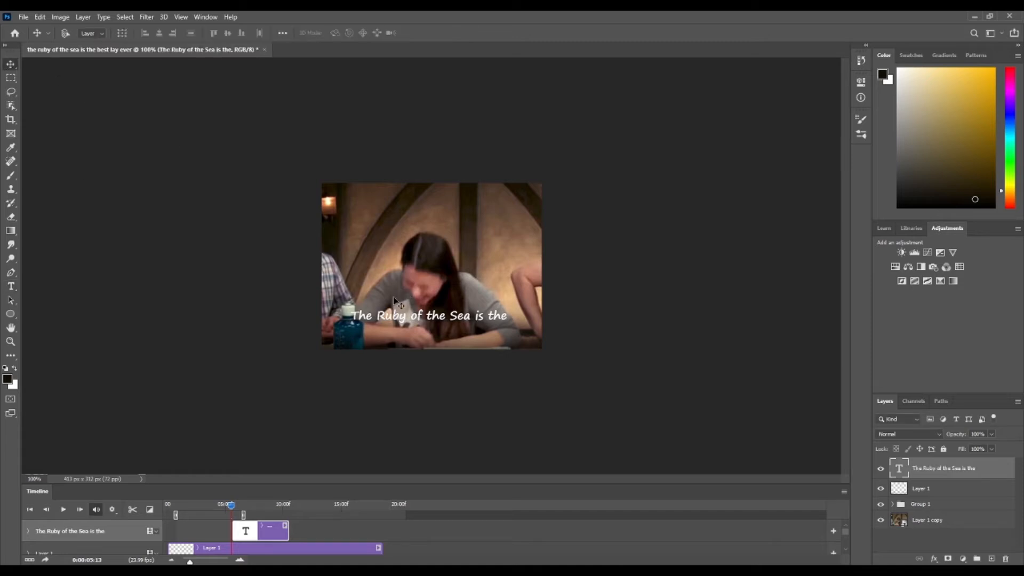
Change the caption's font to Calibri in the Bold style
{"action": "left_click", "coordinate": [438, 319]}
{"action": "left_click_drag", "start_coordinate": [499, 319], "coordinate": [245, 299]}
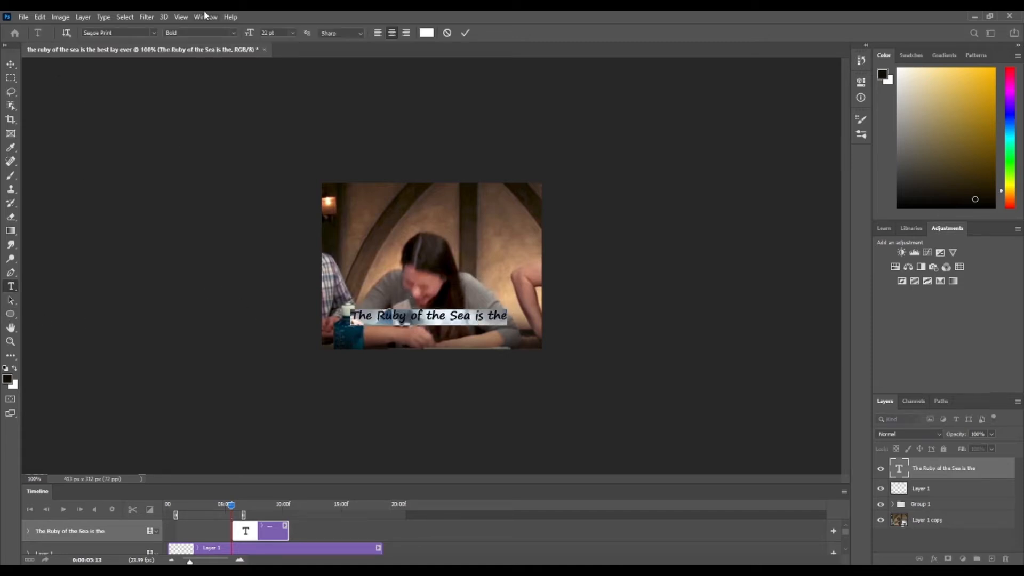
{"action": "left_click", "coordinate": [153, 34]}
{"action": "left_click", "coordinate": [127, 100]}
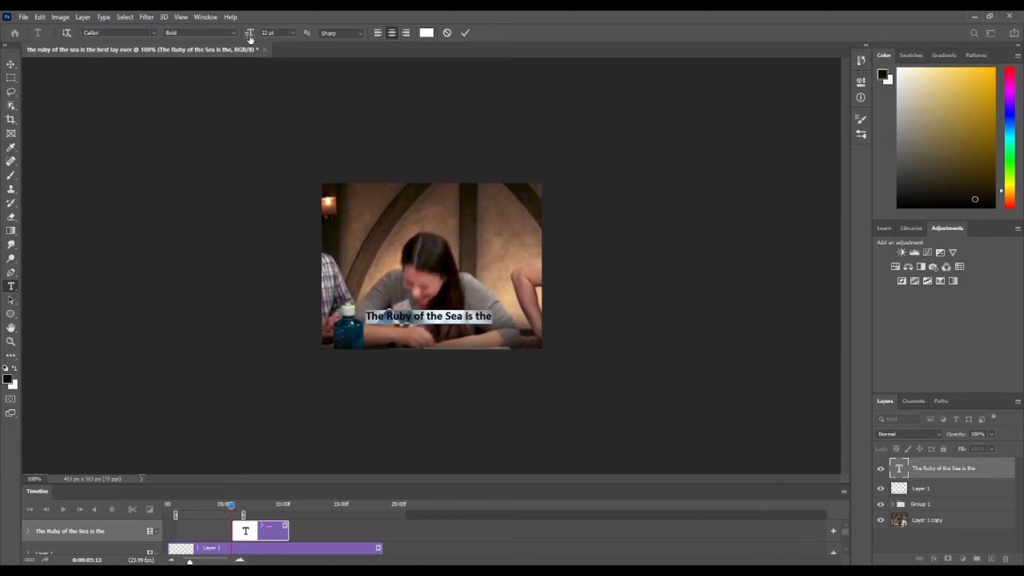
{"action": "left_click", "coordinate": [235, 33]}
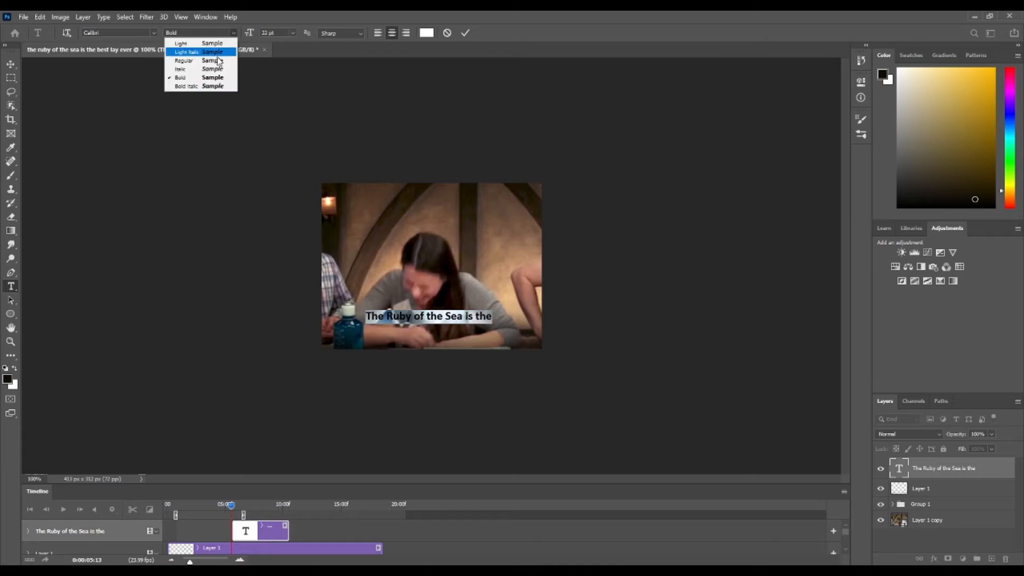
{"action": "left_click", "coordinate": [193, 79]}
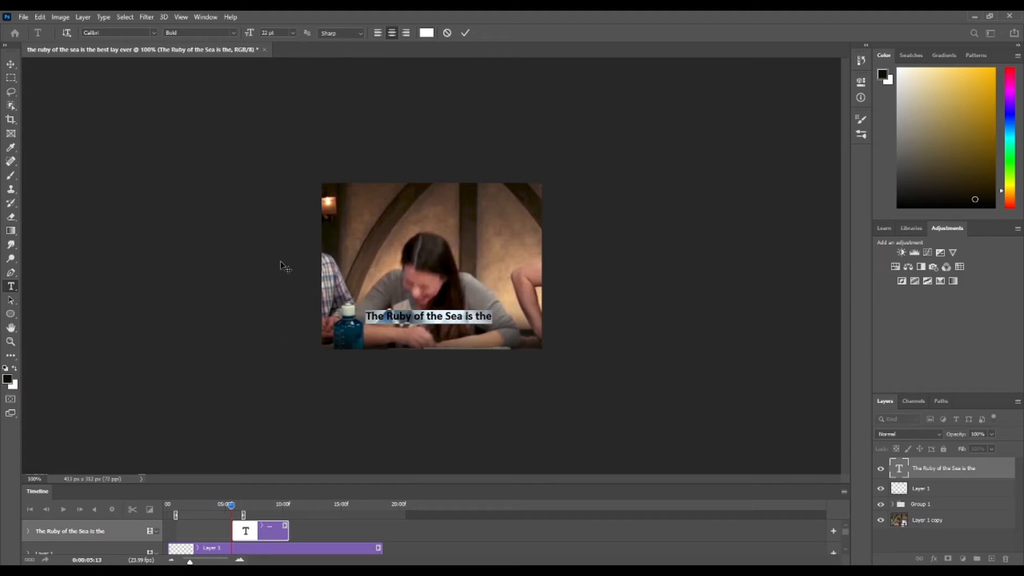
{"action": "left_click", "coordinate": [10, 65]}
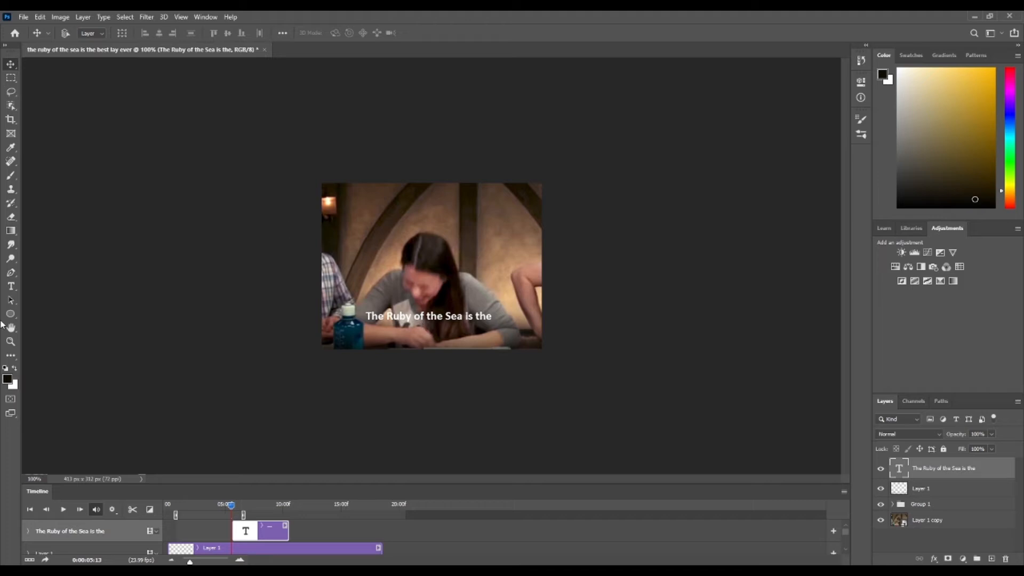
Set the caption's font size to 30 pt and move the text slightly down and to the left in the image
{"action": "left_click", "coordinate": [10, 287]}
{"action": "left_click", "coordinate": [487, 321]}
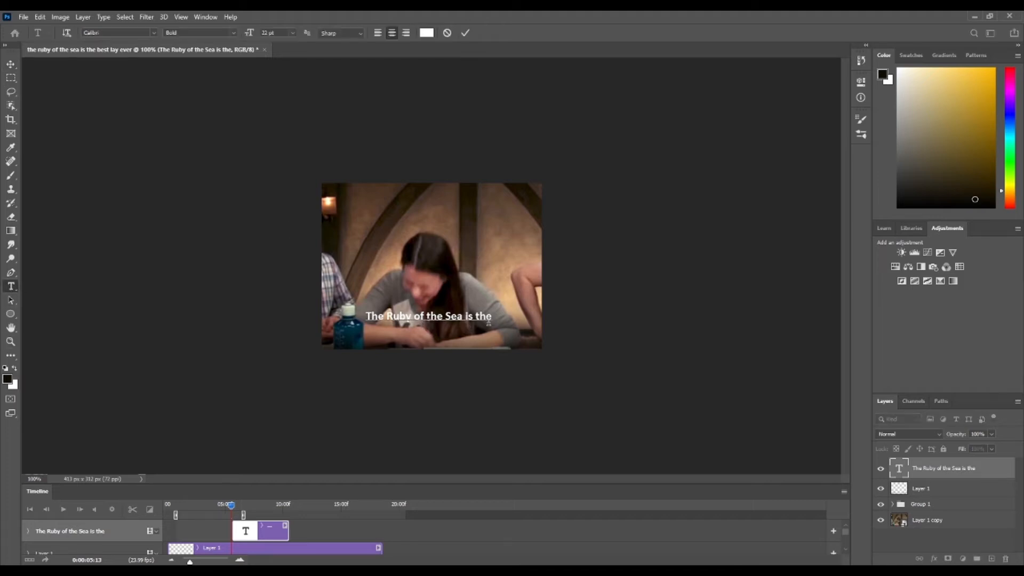
{"action": "left_click_drag", "start_coordinate": [490, 317], "coordinate": [300, 293]}
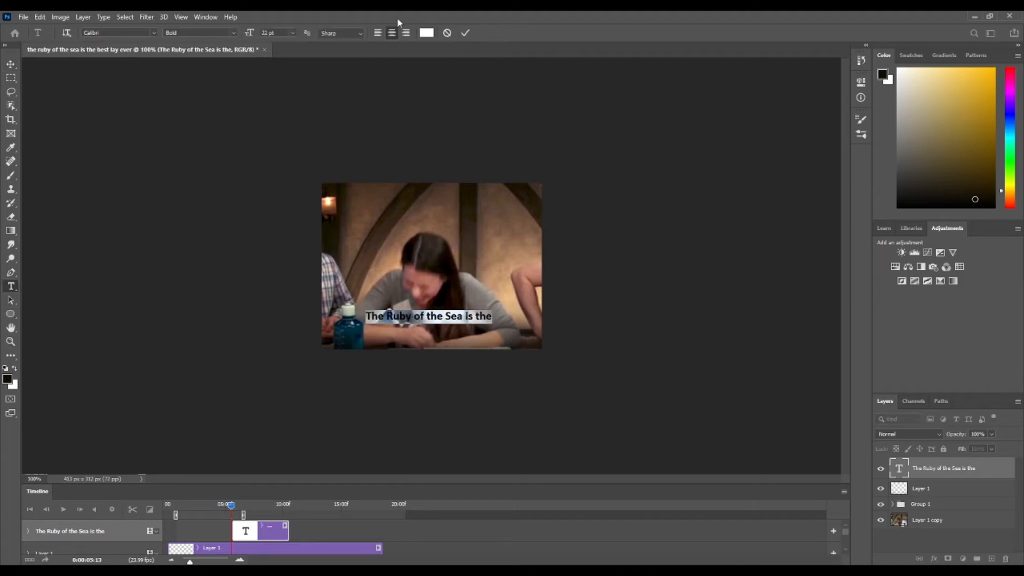
{"action": "left_click", "coordinate": [293, 33]}
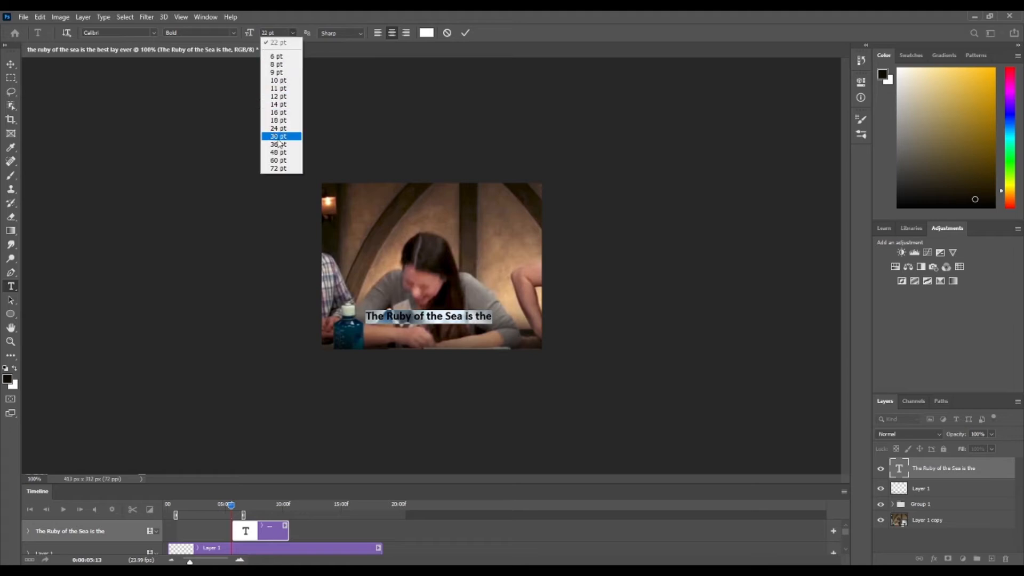
{"action": "left_click", "coordinate": [278, 137]}
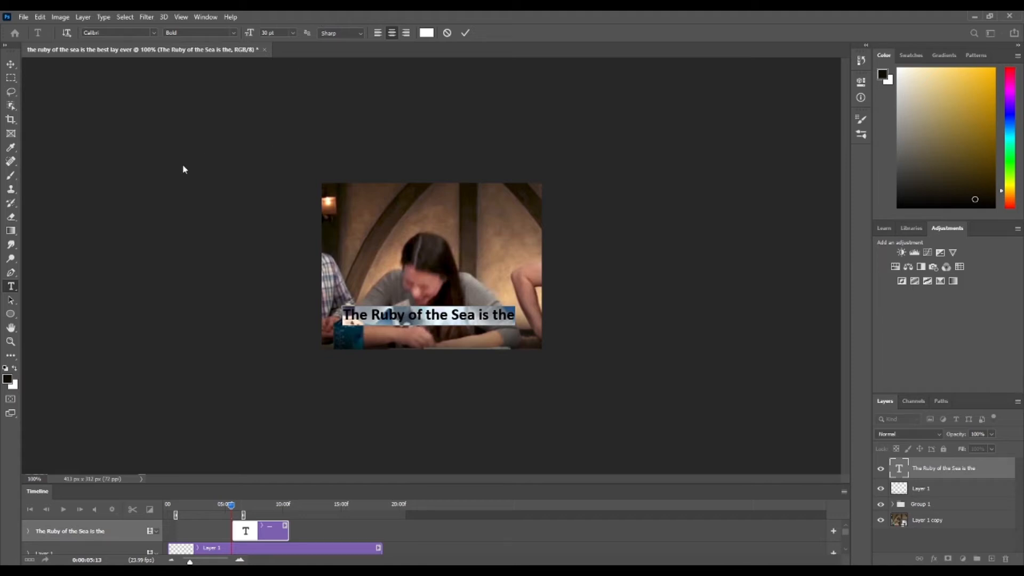
{"action": "left_click", "coordinate": [10, 64]}
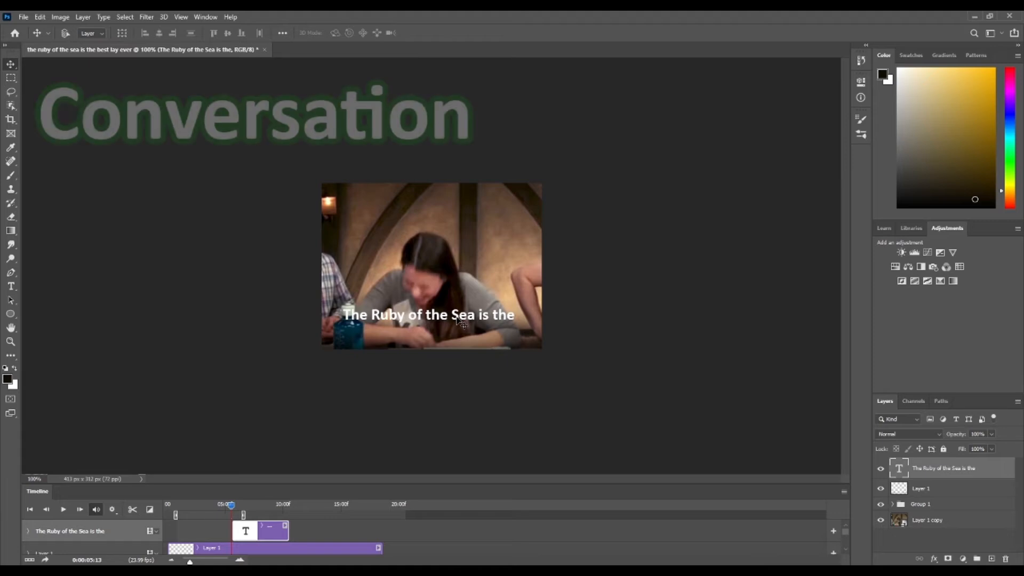
{"action": "mouse_move", "coordinate": [453, 321]}
{"action": "left_mouse_down"}
{"action": "mouse_move", "coordinate": [439, 320]}
{"action": "mouse_move", "coordinate": [456, 327]}
{"action": "left_mouse_up"}
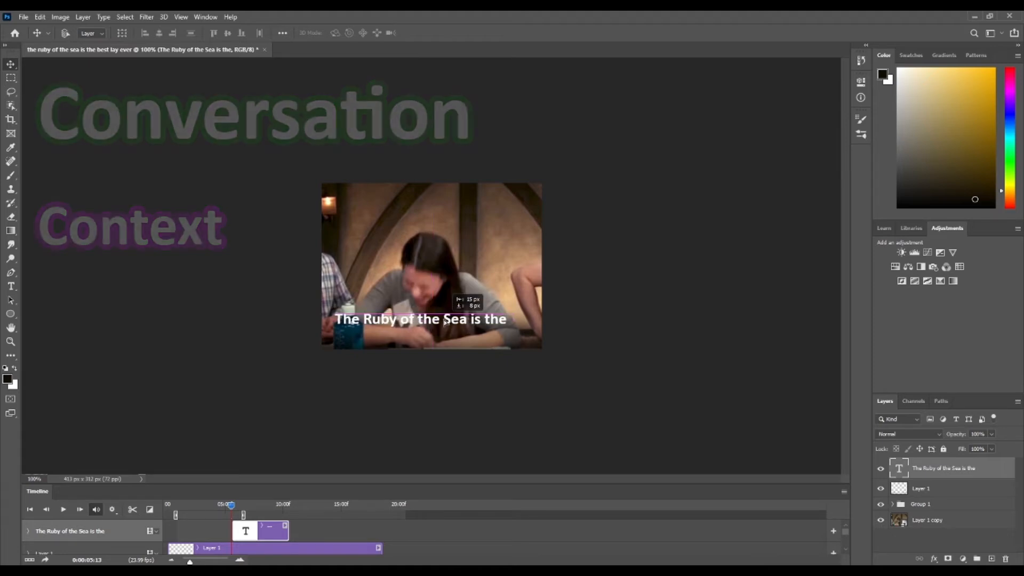
Play the clip from the beginning to about 0:00:04:02 and move the text clip to start near the beginning of the work area
{"action": "left_click_drag", "start_coordinate": [231, 505], "coordinate": [171, 505]}
{"action": "left_click", "coordinate": [67, 512]}
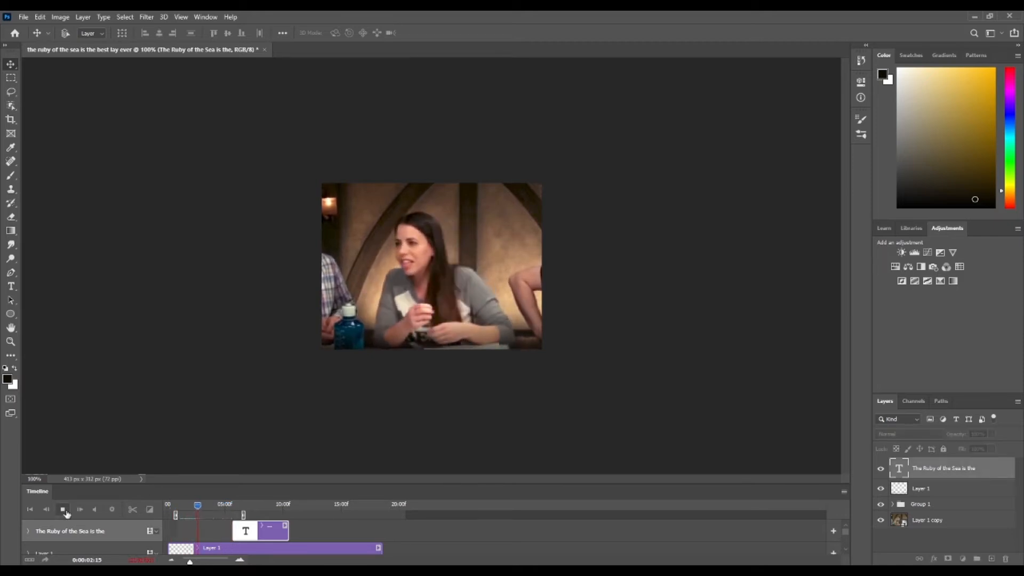
{"action": "left_click", "coordinate": [64, 510]}
{"action": "left_click_drag", "start_coordinate": [265, 525], "coordinate": [210, 528]}
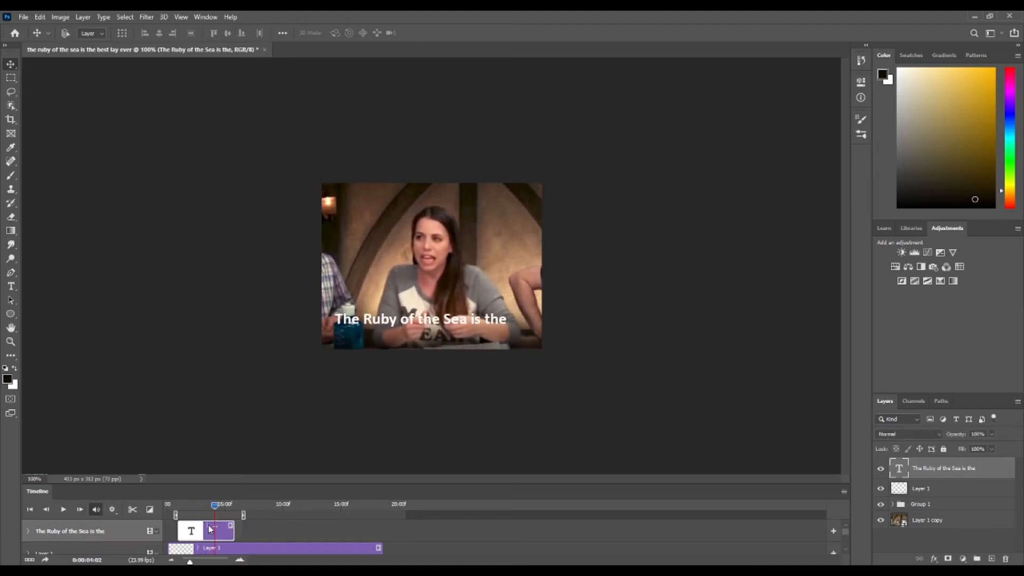
Extend the caption to read "The Ruby of the Sea is the best"
{"action": "left_click", "coordinate": [10, 286]}
{"action": "left_click", "coordinate": [501, 315]}
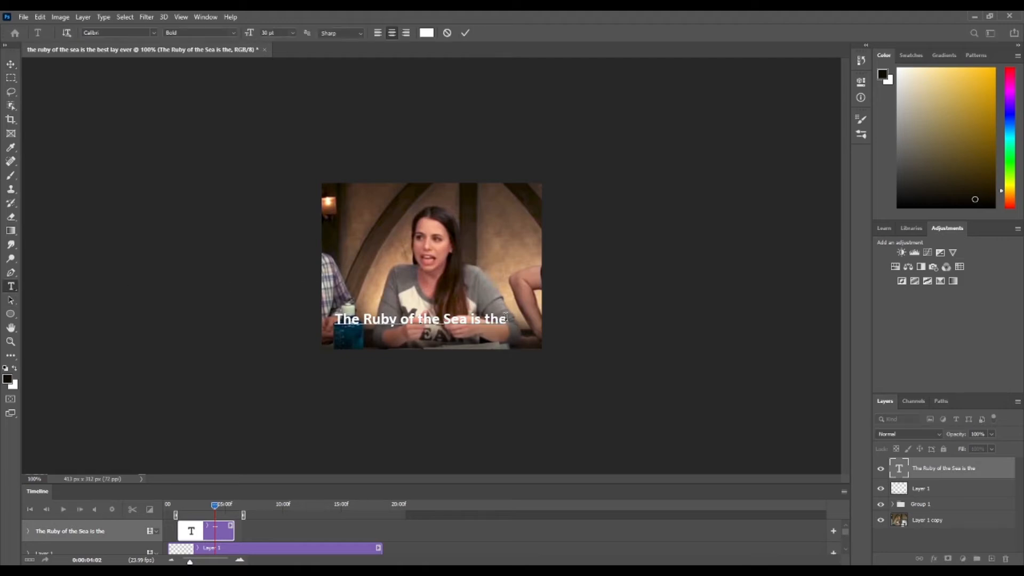
{"action": "type", "text": "best"}
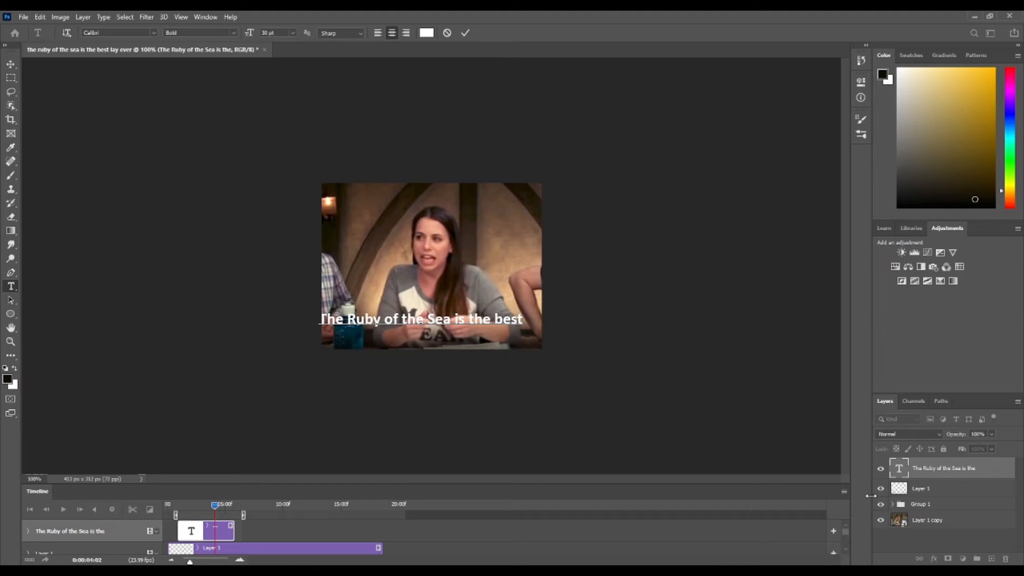
{"action": "left_click", "coordinate": [78, 292]}
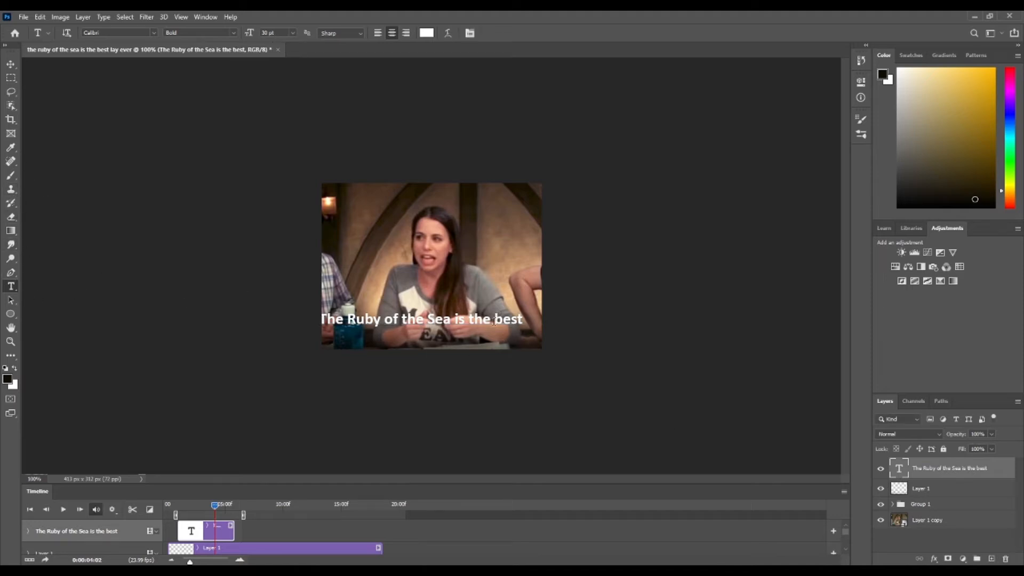
Reposition the caption so it sits horizontally centered near the lower edge of the image
{"action": "left_click", "coordinate": [11, 64]}
{"action": "left_click_drag", "start_coordinate": [435, 316], "coordinate": [445, 259]}
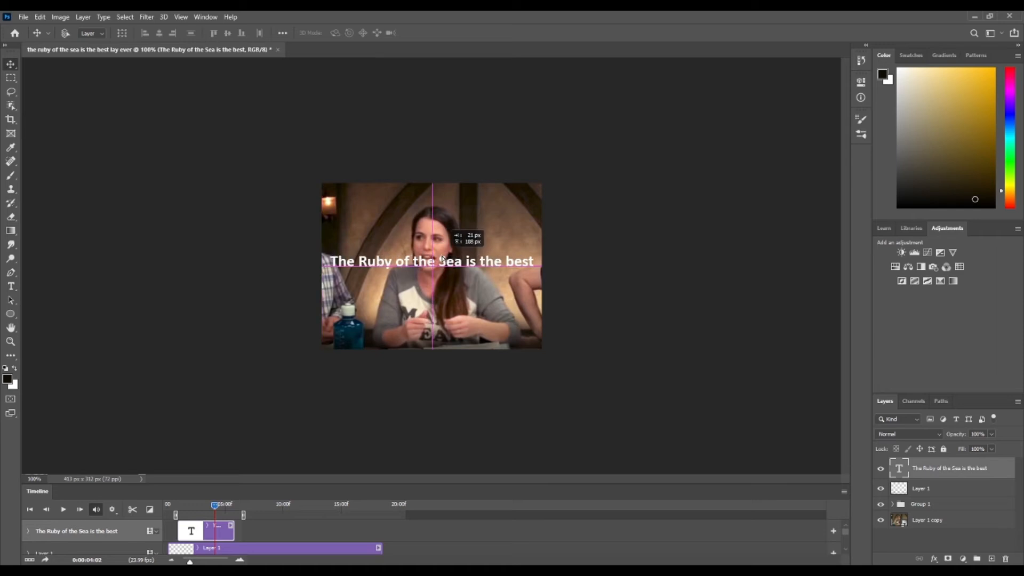
{"action": "left_click", "coordinate": [11, 286]}
{"action": "left_click", "coordinate": [521, 264]}
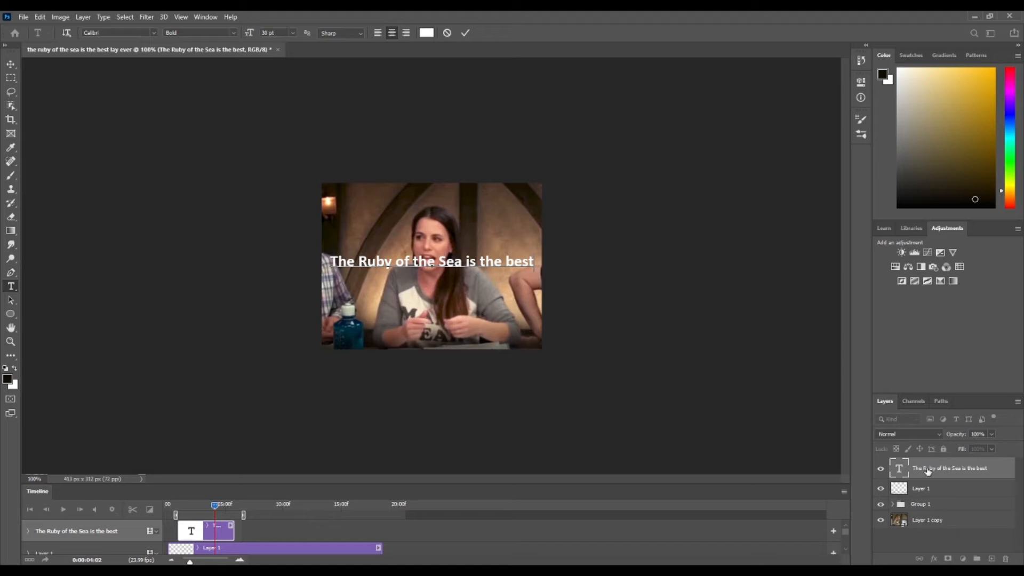
{"action": "left_click", "coordinate": [881, 474]}
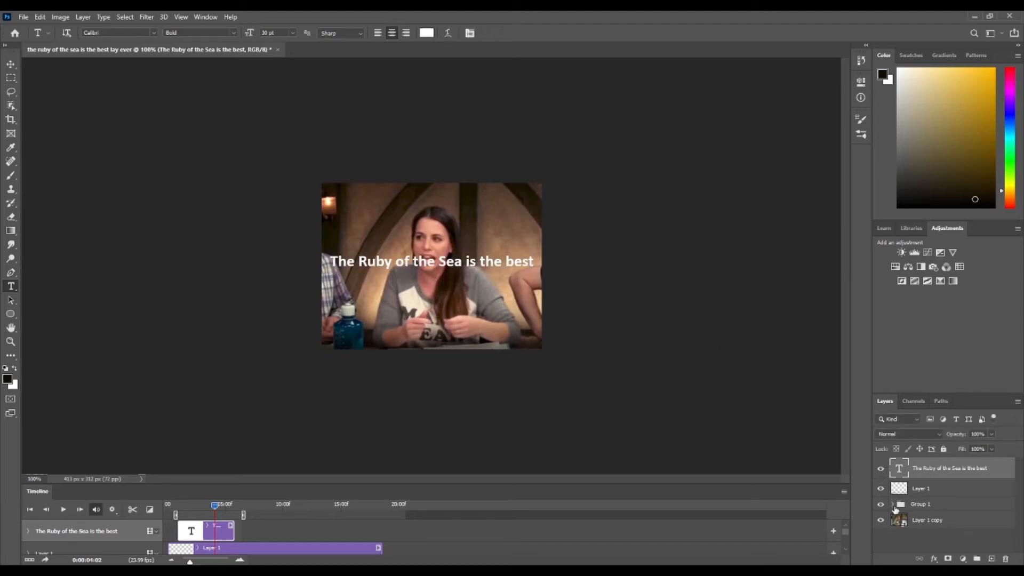
{"action": "key", "text": "v"}
{"action": "left_click_drag", "start_coordinate": [418, 262], "coordinate": [414, 323]}
{"action": "left_click_drag", "start_coordinate": [414, 323], "coordinate": [419, 325]}
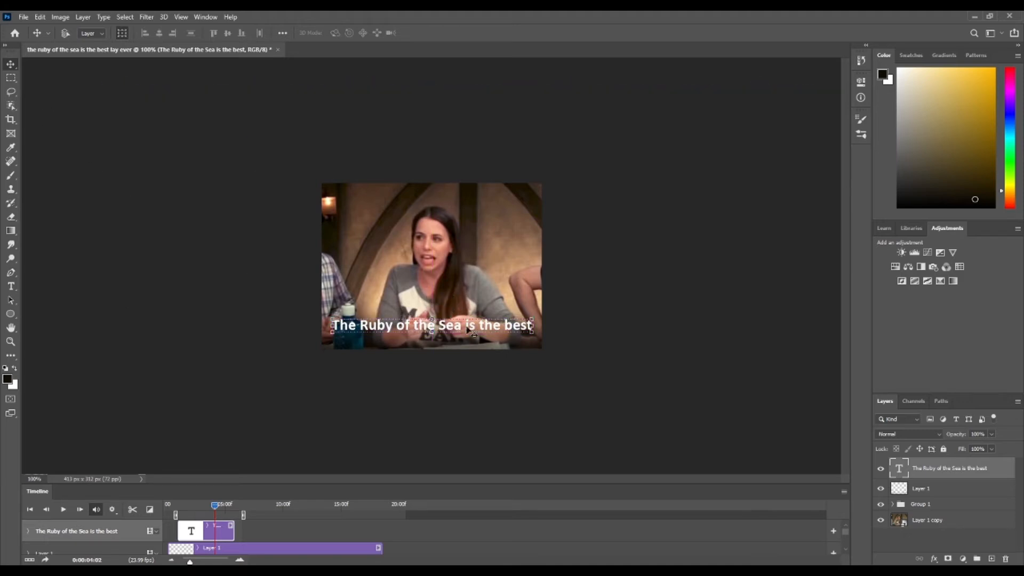
Add a black Multiply Drop Shadow to the caption layer and set its opacity to 49%
{"action": "right_click", "coordinate": [960, 469]}
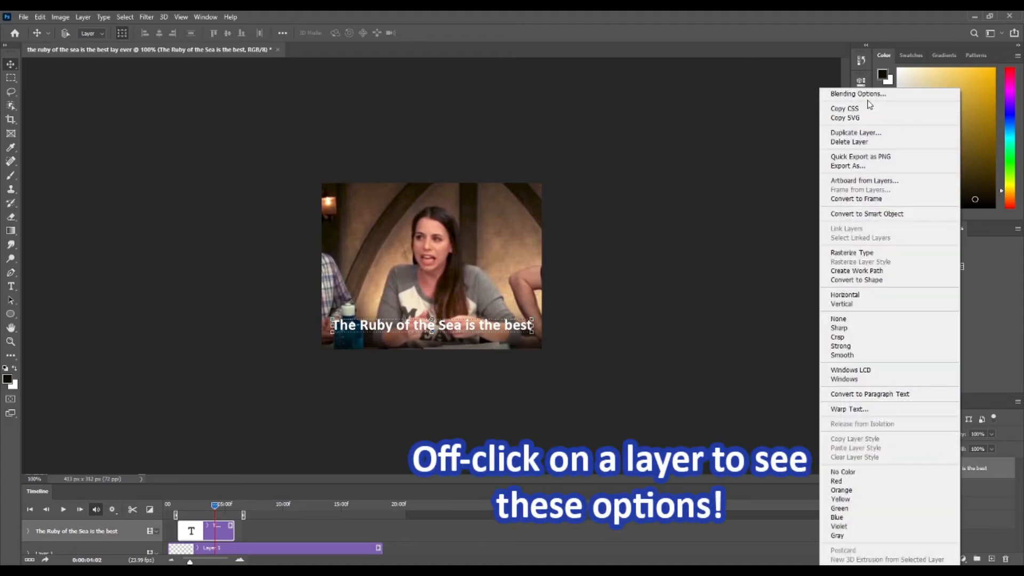
{"action": "left_click", "coordinate": [860, 94]}
{"action": "left_click_drag", "start_coordinate": [248, 173], "coordinate": [747, 88]}
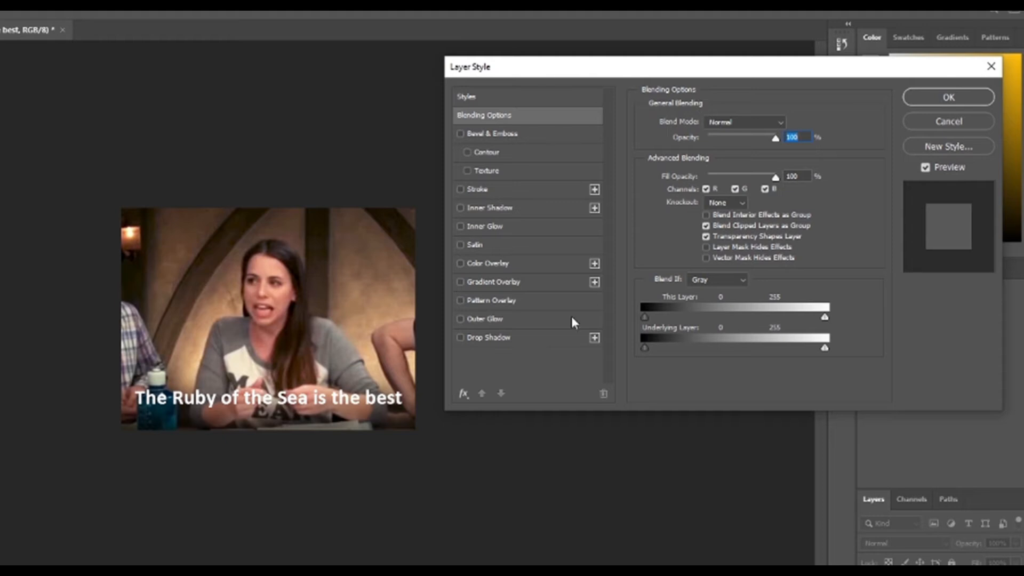
{"action": "left_click", "coordinate": [461, 338]}
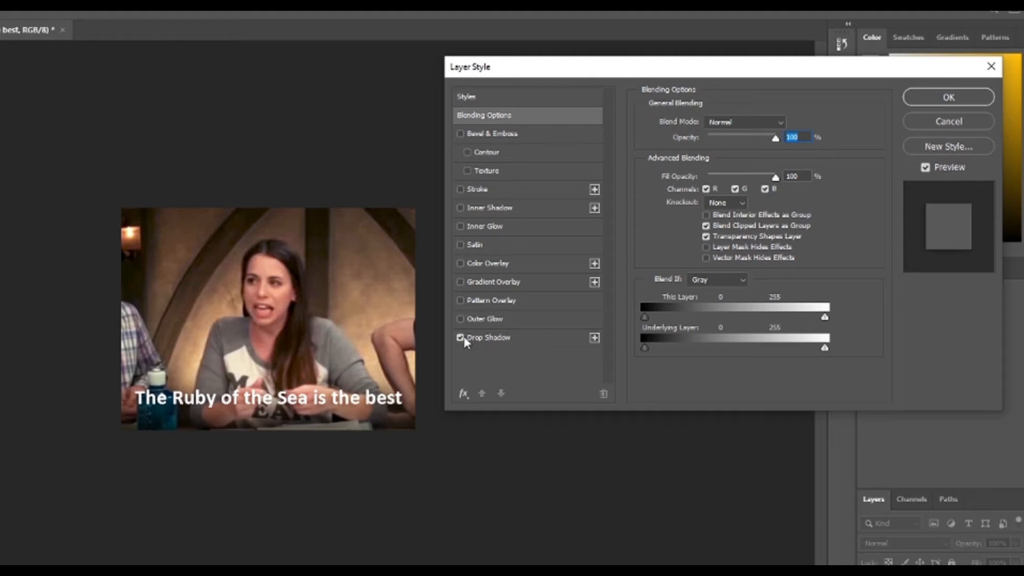
{"action": "left_click", "coordinate": [489, 337]}
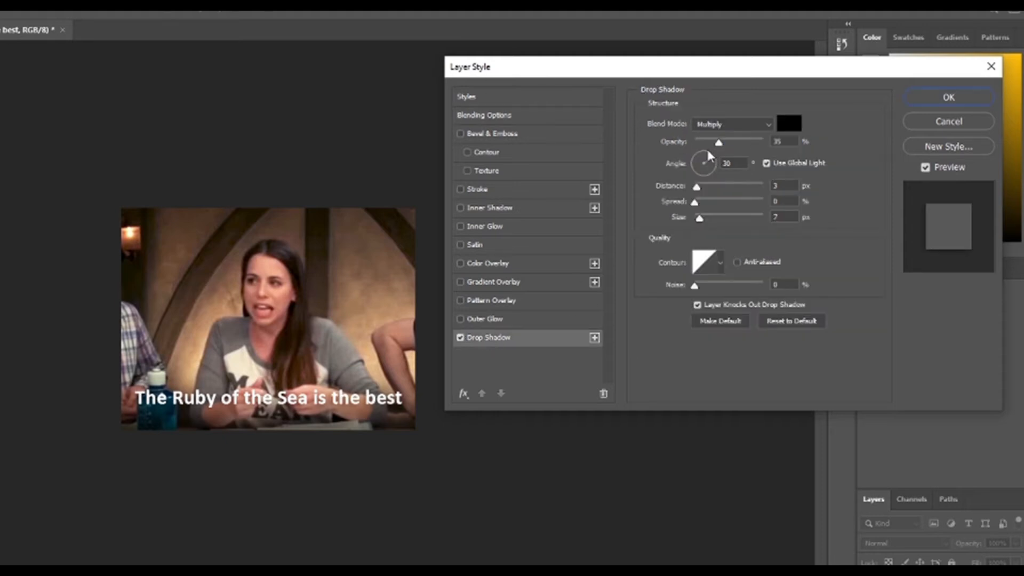
{"action": "mouse_move", "coordinate": [722, 140]}
{"action": "left_mouse_down"}
{"action": "mouse_move", "coordinate": [780, 159]}
{"action": "mouse_move", "coordinate": [730, 153]}
{"action": "left_mouse_up"}
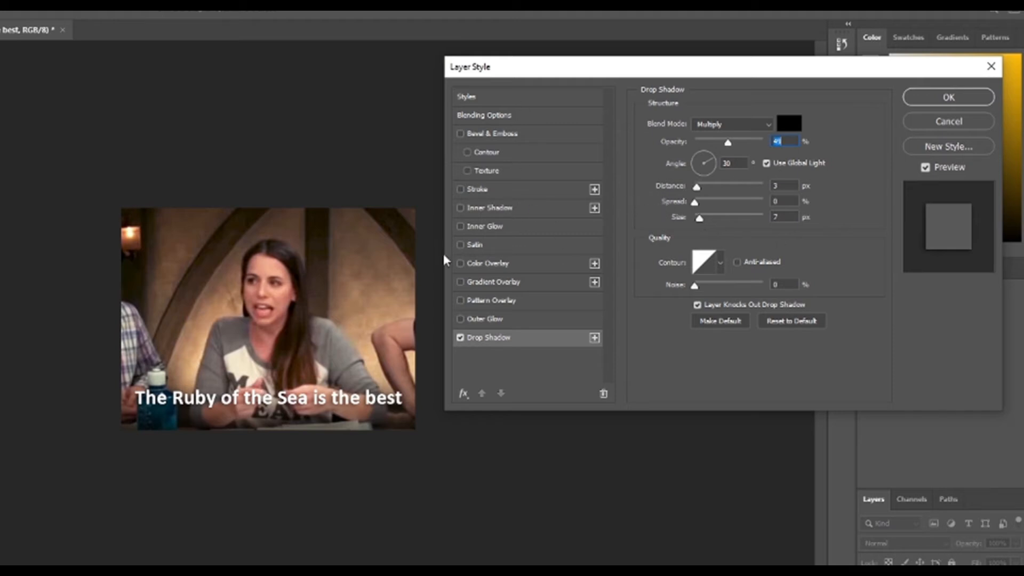
Add a Stroke to the caption and try the dark blue 060e72 as its color
{"action": "left_click", "coordinate": [460, 188]}
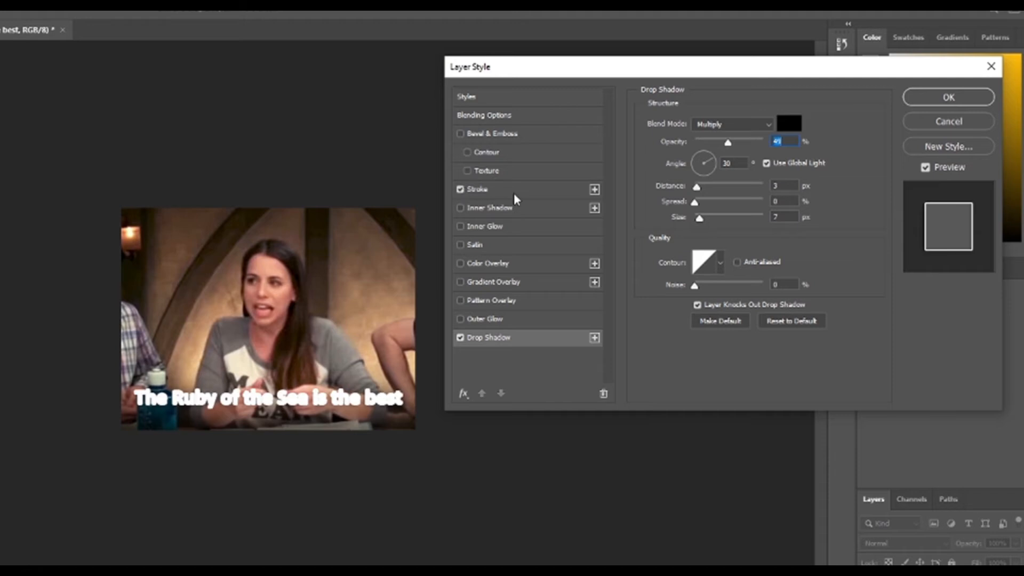
{"action": "left_click", "coordinate": [513, 190]}
{"action": "left_click", "coordinate": [676, 225]}
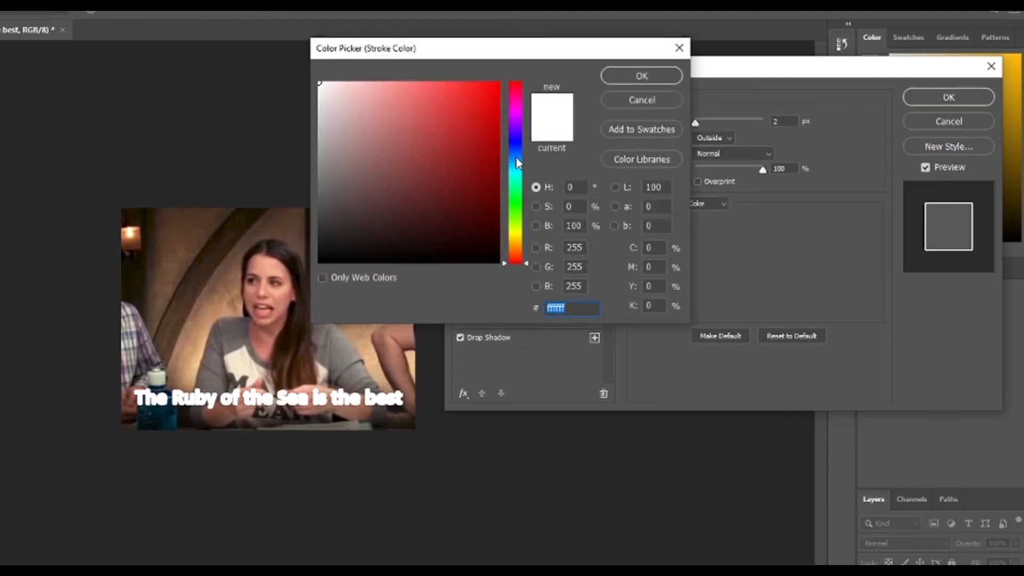
{"action": "left_click", "coordinate": [515, 144]}
{"action": "left_click", "coordinate": [486, 164]}
{"action": "left_click", "coordinate": [474, 211]}
{"action": "left_click_drag", "start_coordinate": [472, 212], "coordinate": [489, 182]}
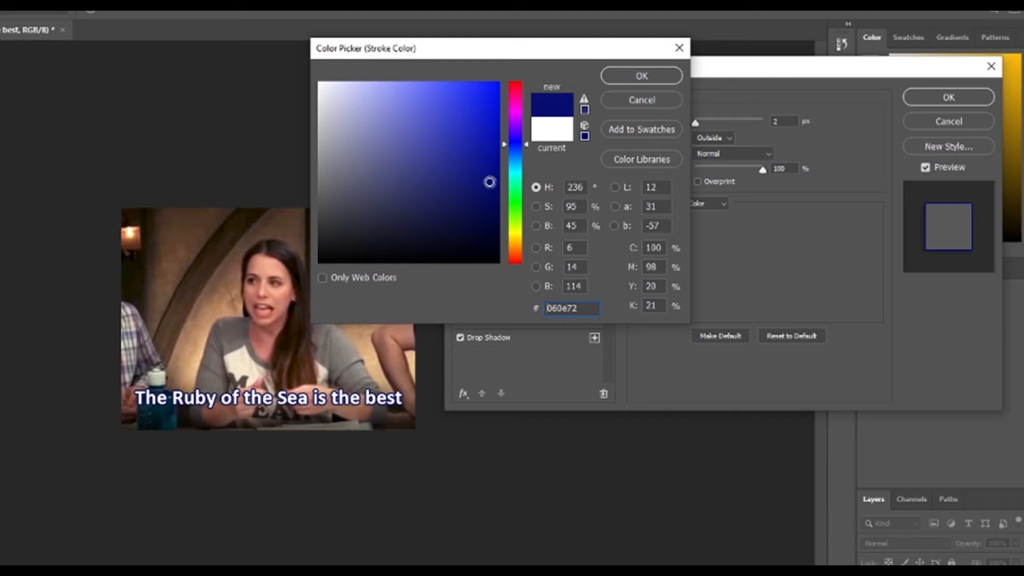
Change the stroke color to a slightly more violet dark blue and accept it
{"action": "left_click", "coordinate": [519, 151]}
{"action": "type", "text": "ffffff"}
{"action": "left_click", "coordinate": [516, 137]}
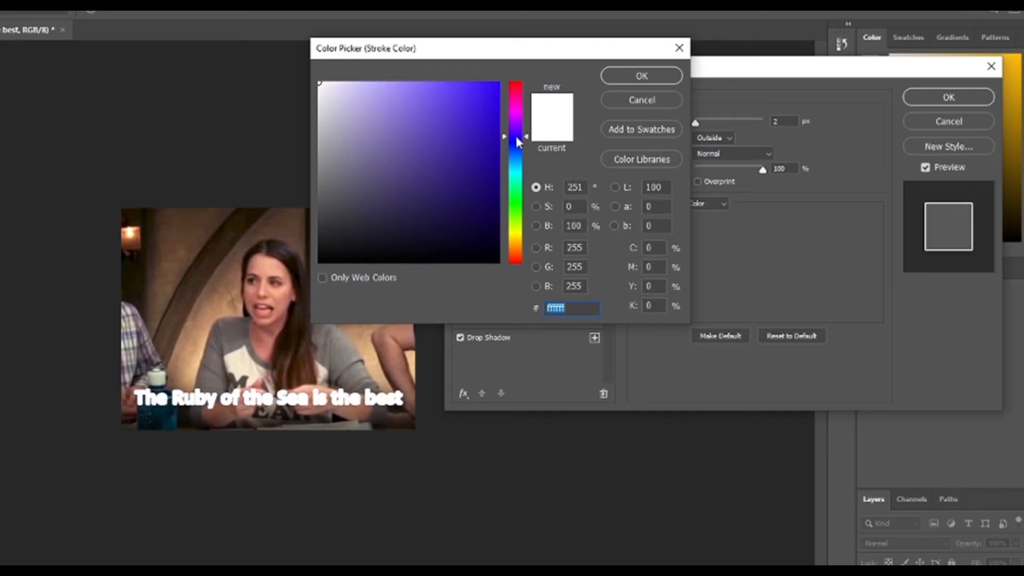
{"action": "left_click", "coordinate": [478, 170]}
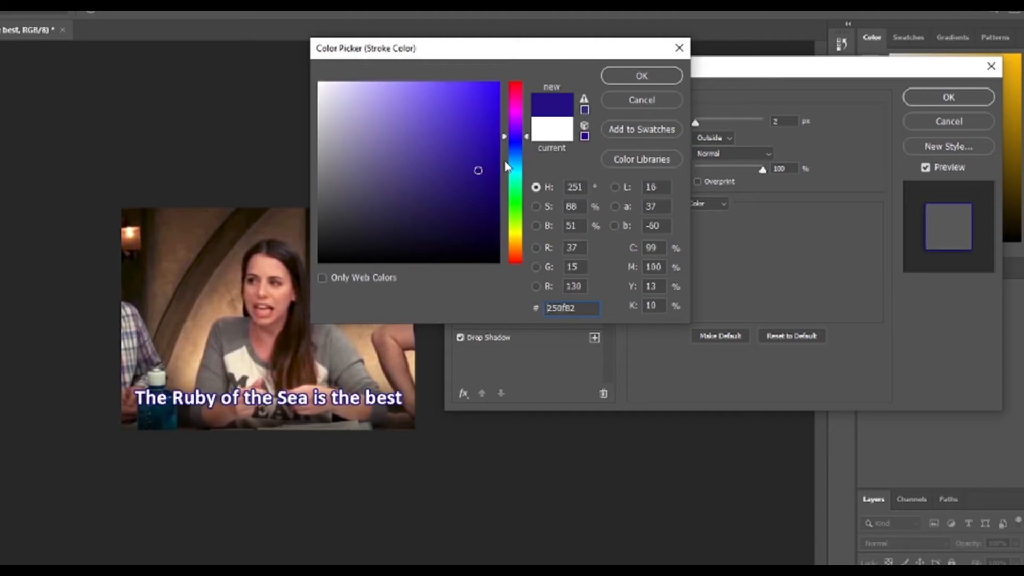
{"action": "left_click", "coordinate": [523, 141]}
{"action": "left_click", "coordinate": [641, 76]}
Set the stroke size to 4 px and apply the caption's layer style
{"action": "left_click_drag", "start_coordinate": [696, 123], "coordinate": [699, 124]}
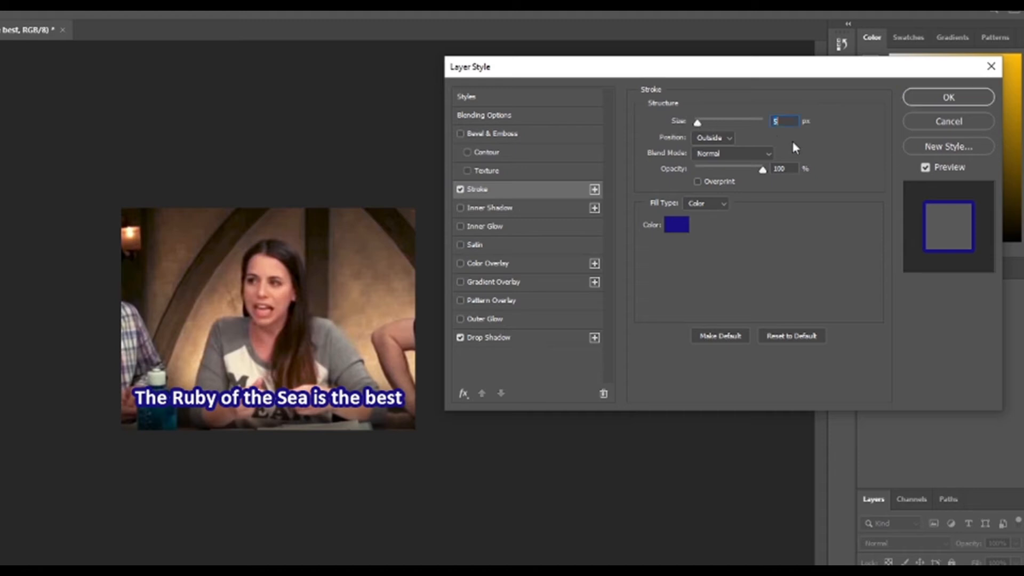
{"action": "type", "text": "4"}
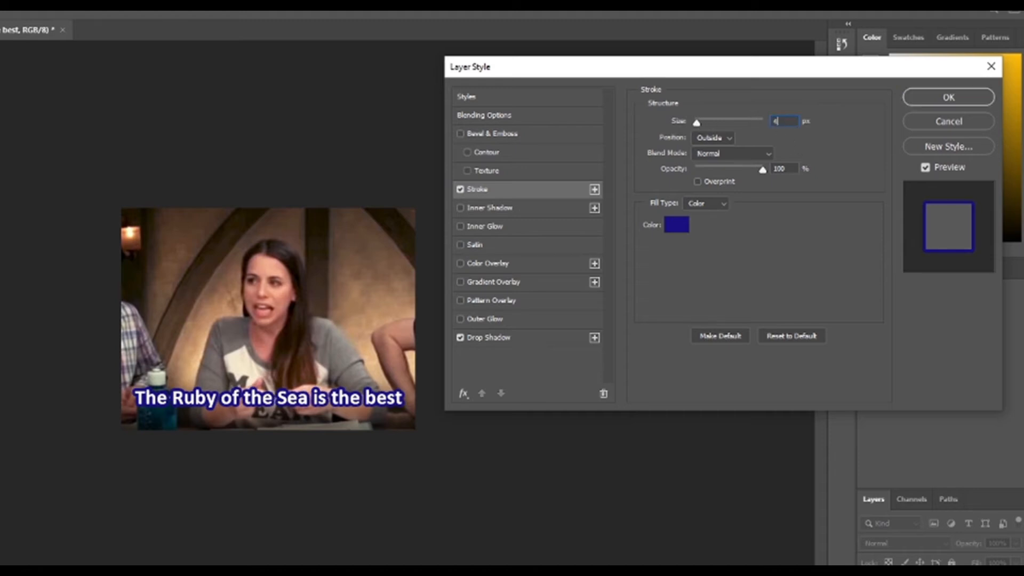
{"action": "left_click", "coordinate": [938, 101]}
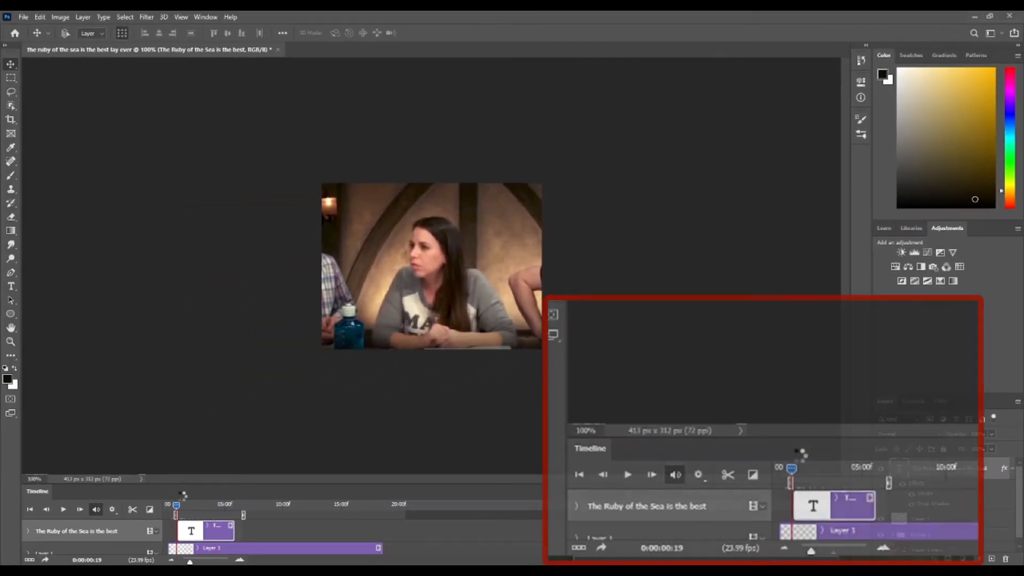
Move the playhead to 0:00:01:17, expand the caption track's animation properties and enlarge the timeline area to show them
{"action": "left_click_drag", "start_coordinate": [189, 496], "coordinate": [187, 496]}
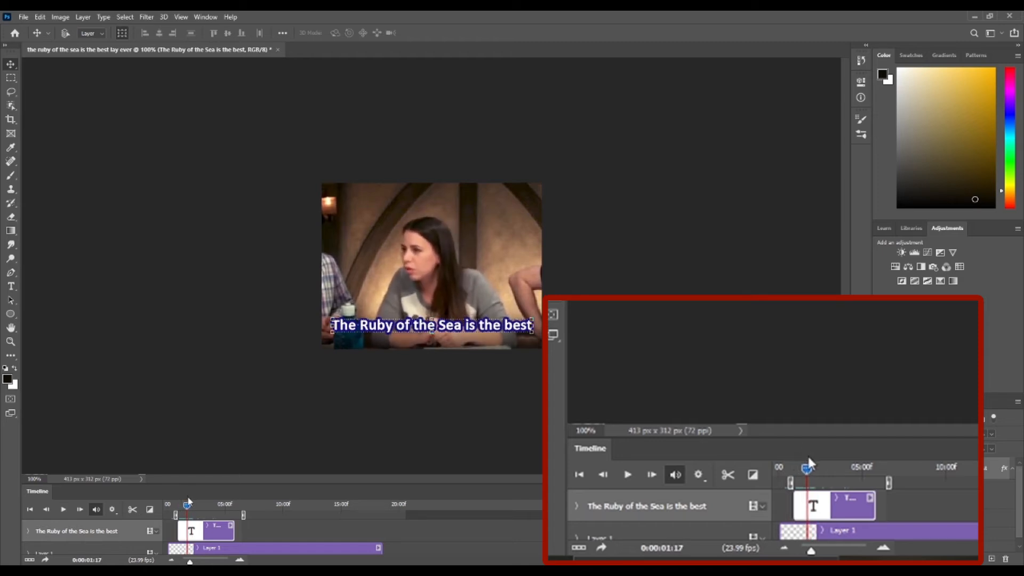
{"action": "left_click", "coordinate": [206, 526]}
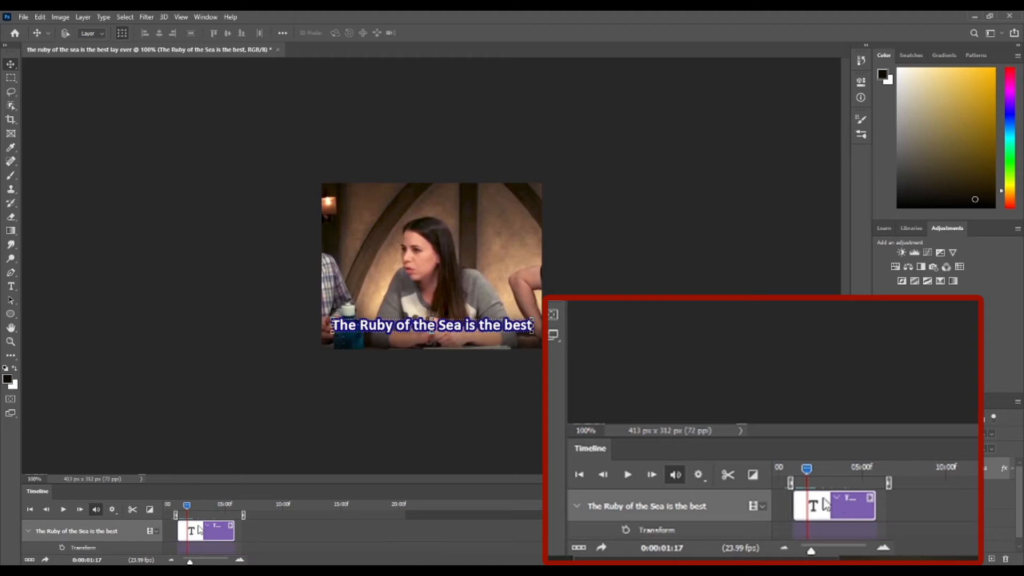
{"action": "left_click", "coordinate": [28, 531]}
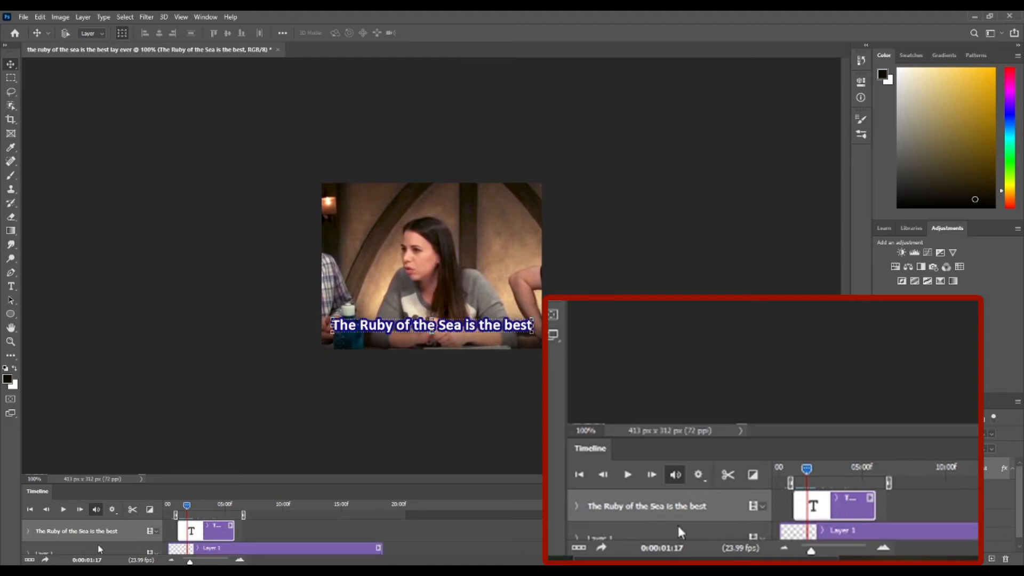
{"action": "left_click", "coordinate": [28, 532]}
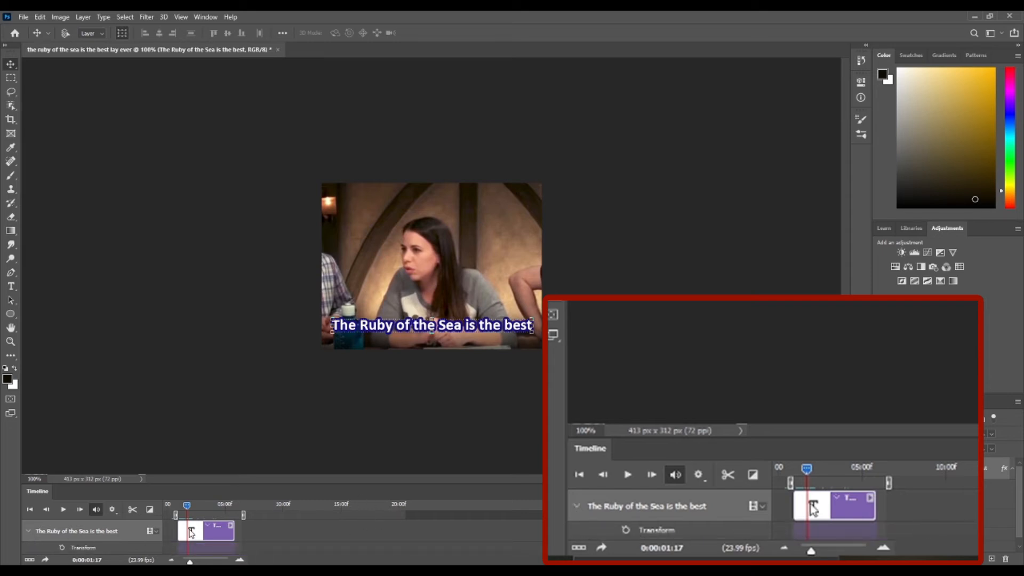
{"action": "scroll", "coordinate": [272, 548], "scroll_direction": "down", "scroll_amount": 1}
{"action": "left_click_drag", "start_coordinate": [229, 484], "coordinate": [252, 392]}
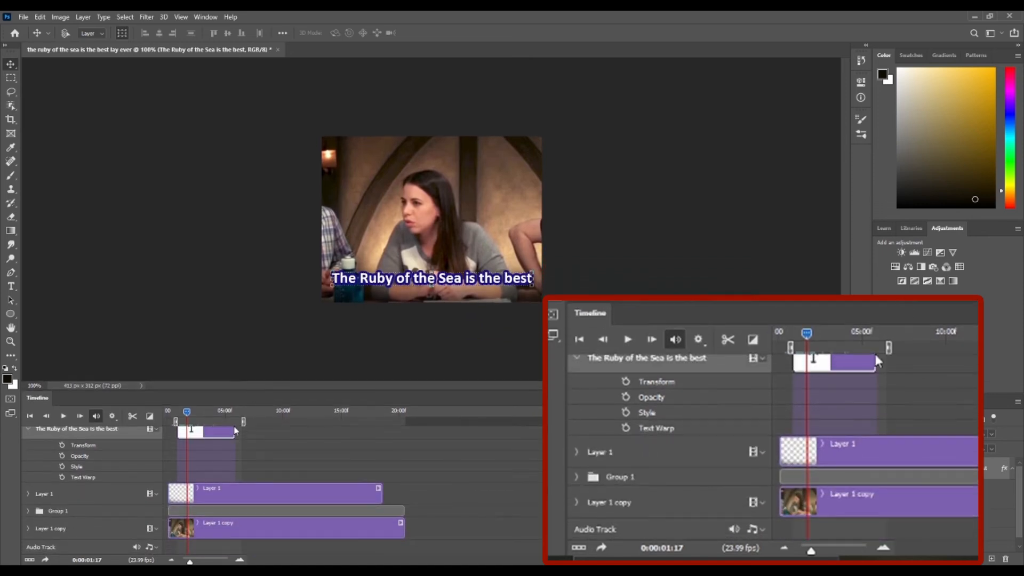
{"action": "scroll", "coordinate": [150, 486], "scroll_direction": "up", "scroll_amount": 1}
{"action": "left_click", "coordinate": [28, 438]}
{"action": "left_click", "coordinate": [28, 438]}
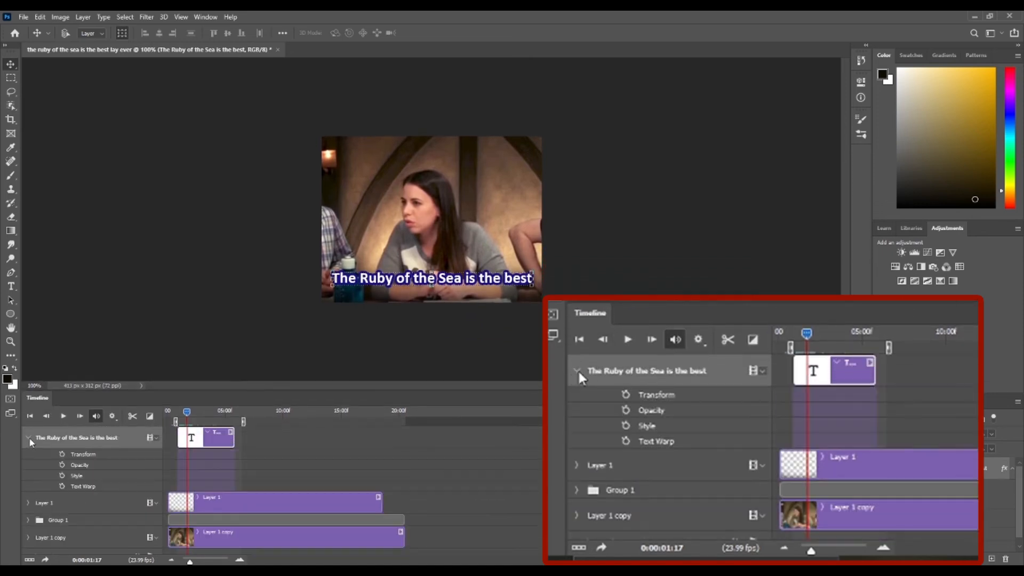
Fade the caption in with an opacity keyframe at 0:00:01:17 and one at 0% opacity at 0:00:01:06
{"action": "left_click", "coordinate": [62, 465]}
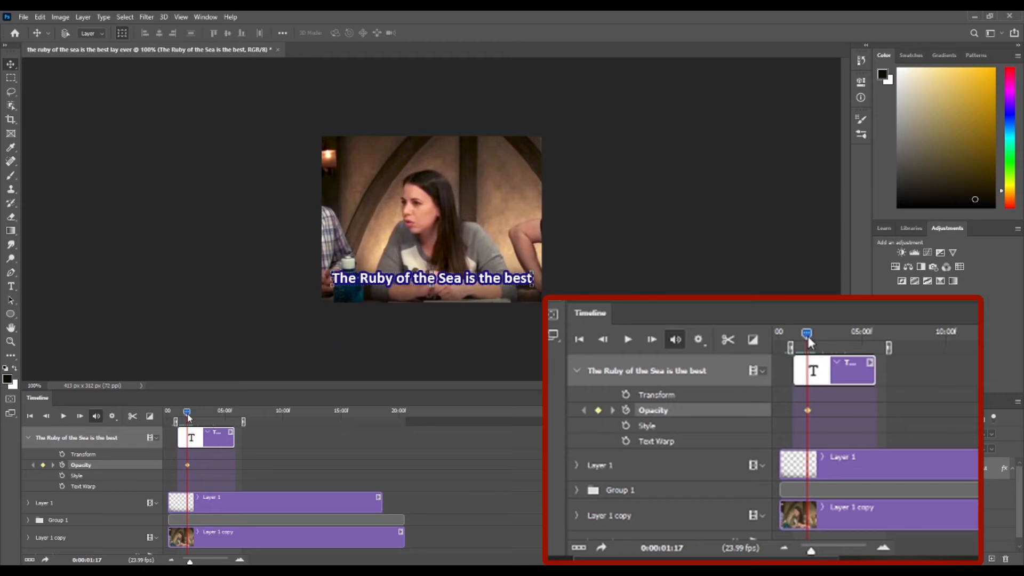
{"action": "mouse_move", "coordinate": [187, 417]}
{"action": "left_click_drag", "start_coordinate": [188, 417], "coordinate": [181, 415]}
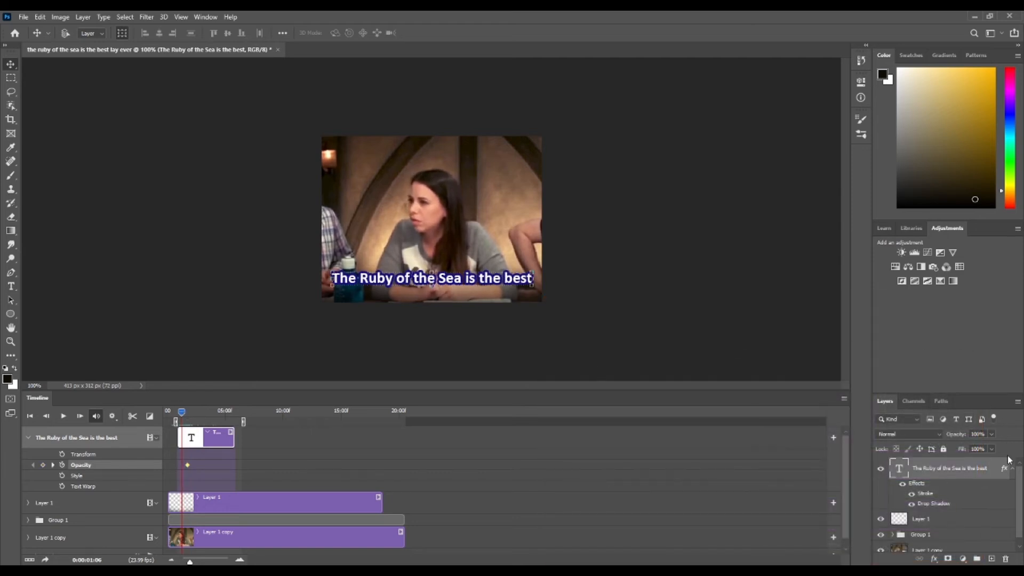
{"action": "left_click_drag", "start_coordinate": [992, 445], "coordinate": [895, 447]}
Play the clip to check the caption's fade-in and find where it should fade out, stopping at 0:00:03:13
{"action": "left_click_drag", "start_coordinate": [184, 411], "coordinate": [170, 414]}
{"action": "left_click", "coordinate": [63, 416]}
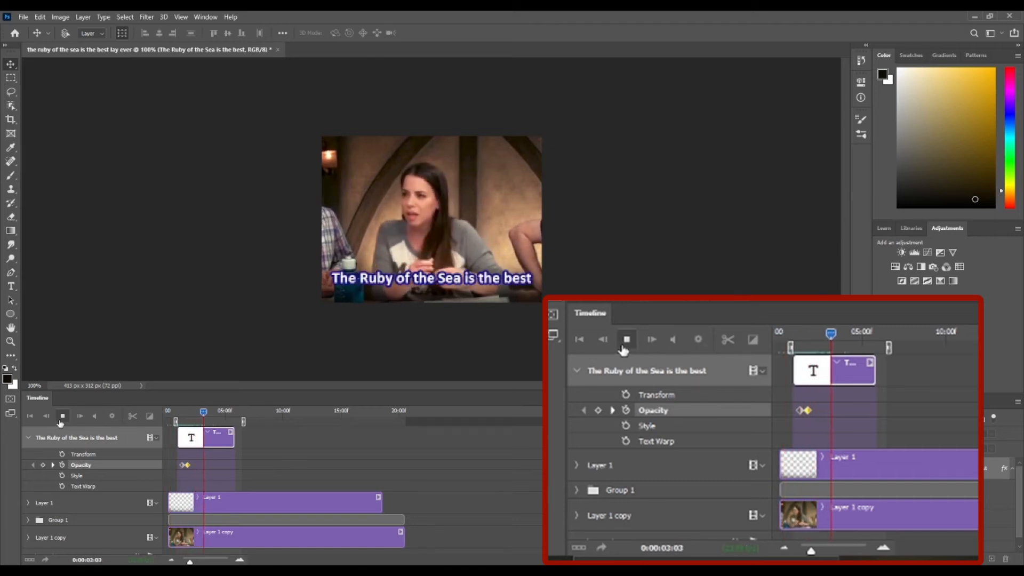
{"action": "left_click", "coordinate": [62, 417]}
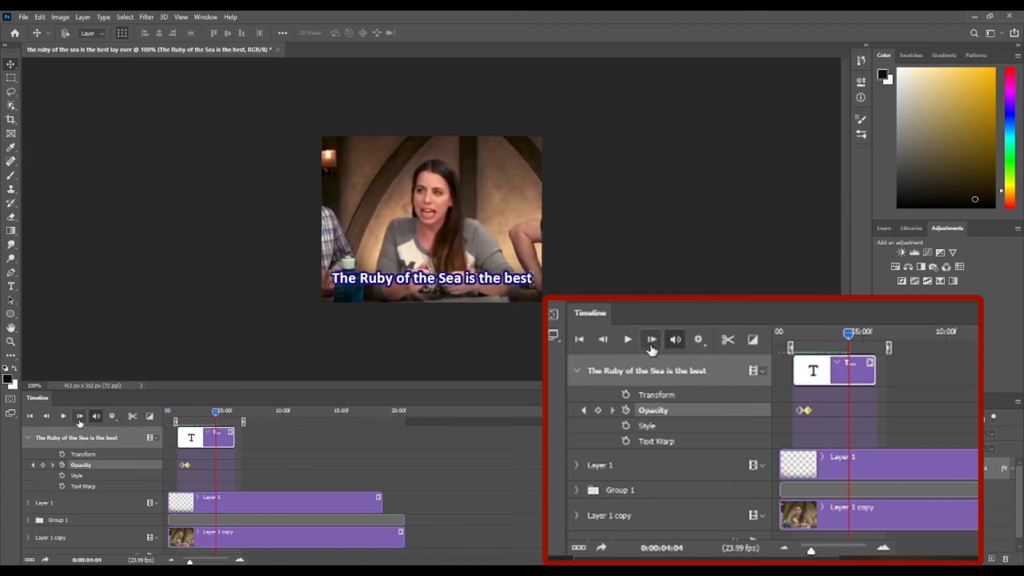
{"action": "left_click_drag", "start_coordinate": [215, 404], "coordinate": [194, 412]}
{"action": "left_click", "coordinate": [63, 416]}
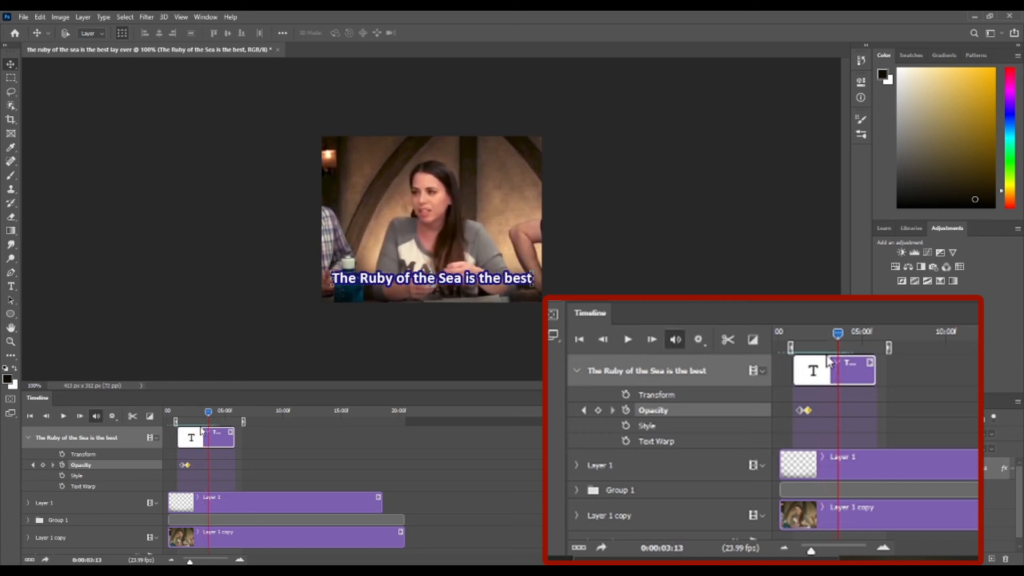
Fade the caption out with an opacity keyframe at 0:00:03:11 and one at 0% opacity at 0:00:03:20
{"action": "left_click", "coordinate": [43, 465]}
{"action": "mouse_move", "coordinate": [207, 414]}
{"action": "left_mouse_down"}
{"action": "mouse_move", "coordinate": [216, 412]}
{"action": "mouse_move", "coordinate": [208, 412]}
{"action": "left_mouse_up"}
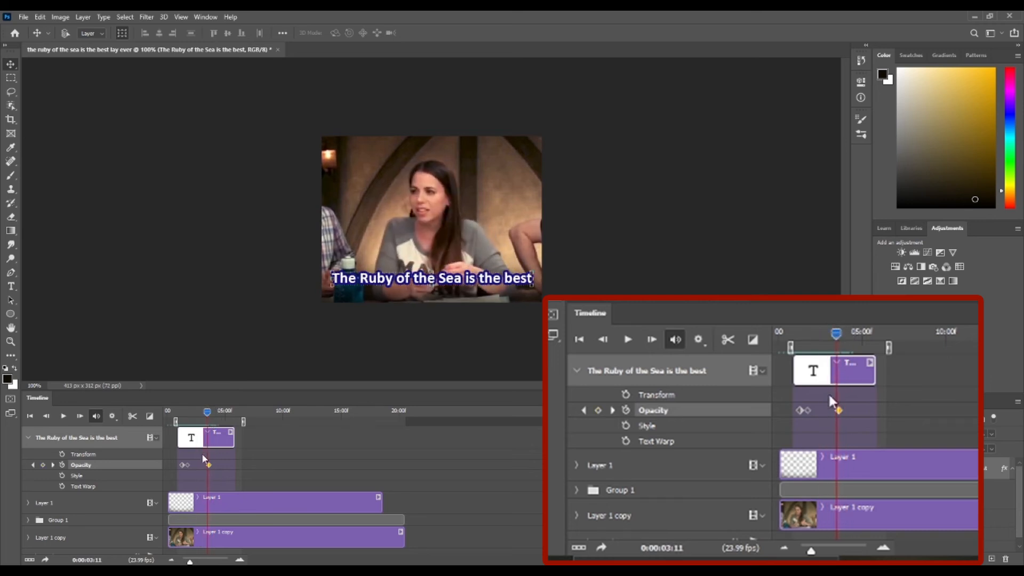
{"action": "left_click", "coordinate": [207, 465]}
{"action": "left_click_drag", "start_coordinate": [207, 411], "coordinate": [212, 411]}
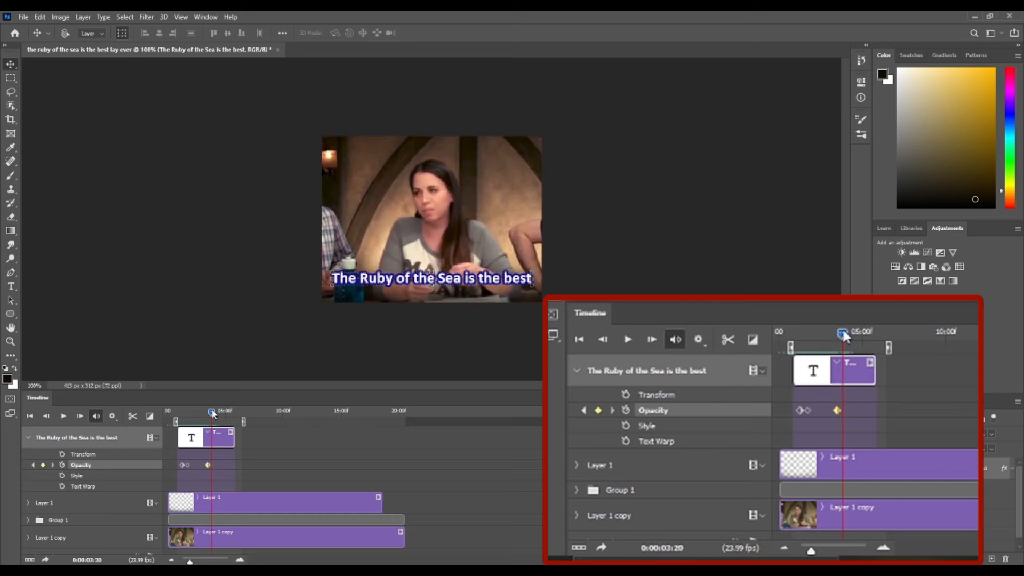
{"action": "left_click", "coordinate": [992, 434]}
{"action": "left_click_drag", "start_coordinate": [989, 447], "coordinate": [893, 448]}
Play the clip from near the beginning to check the caption's fade-in and fade-out
{"action": "left_click_drag", "start_coordinate": [217, 412], "coordinate": [167, 411]}
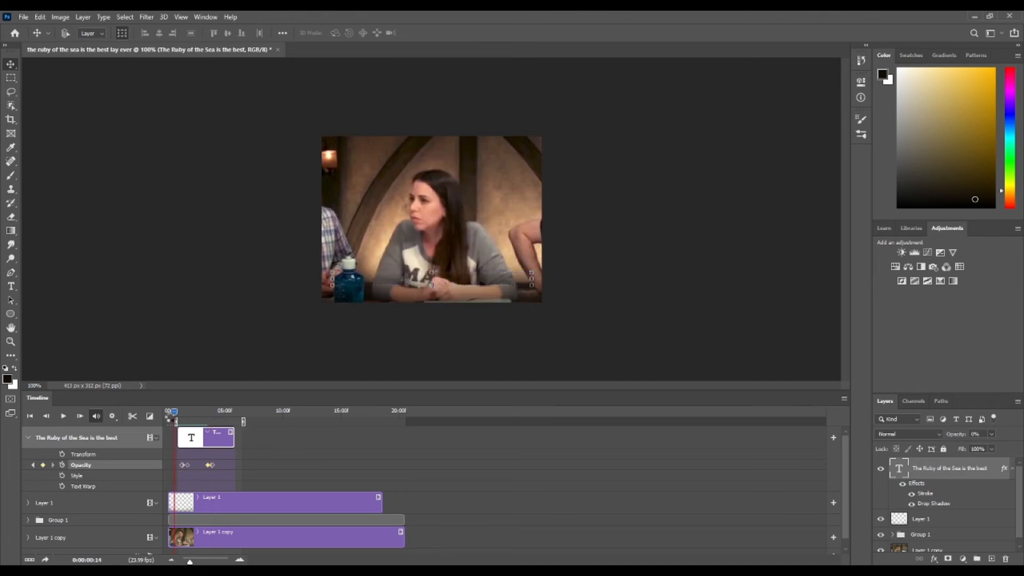
{"action": "left_click", "coordinate": [63, 421]}
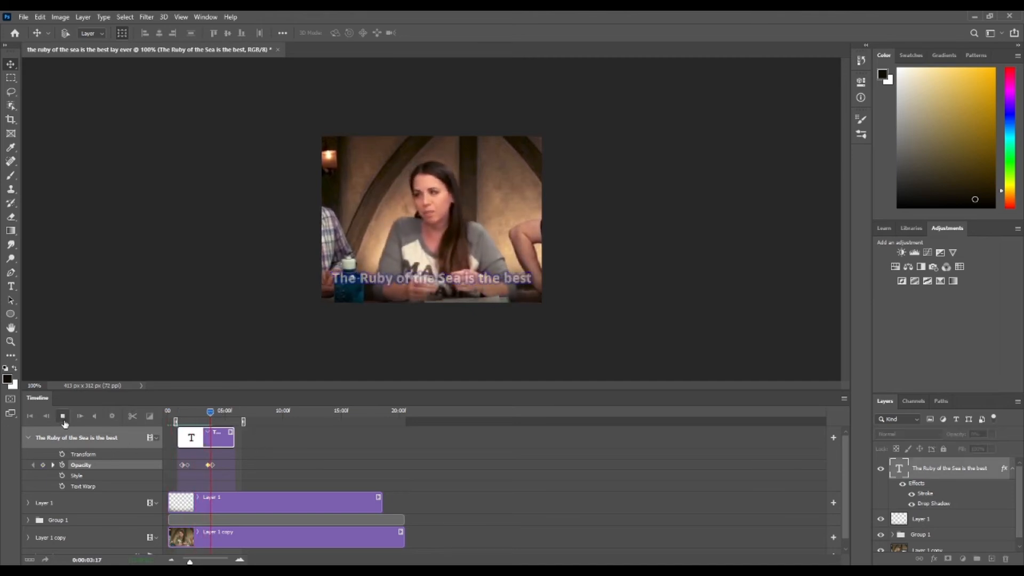
{"action": "left_click", "coordinate": [63, 416]}
Move the playhead to 0:00:04:01 and duplicate the caption layer with its effects list collapsed
{"action": "left_click_drag", "start_coordinate": [236, 412], "coordinate": [218, 408]}
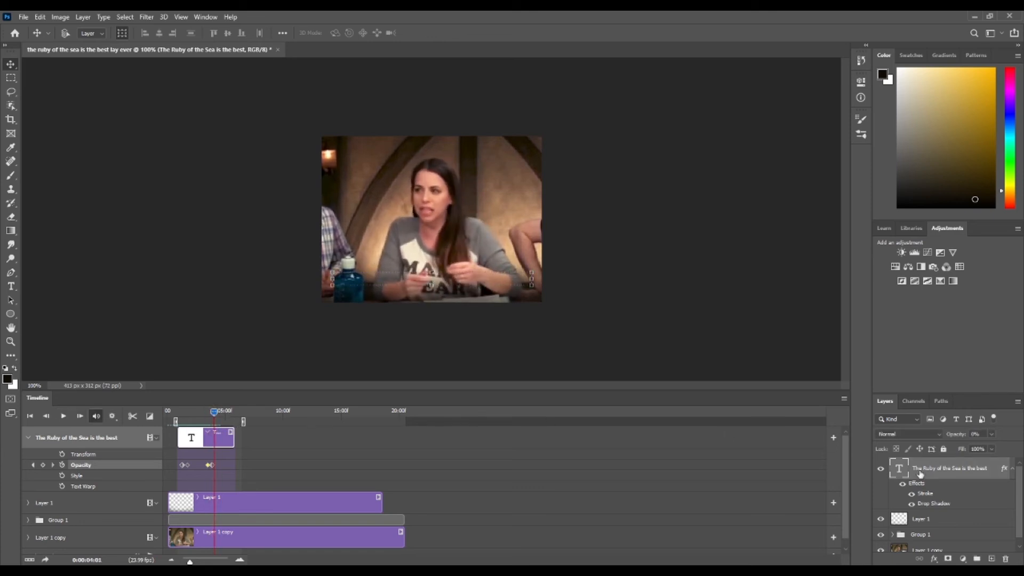
{"action": "left_click", "coordinate": [1012, 469]}
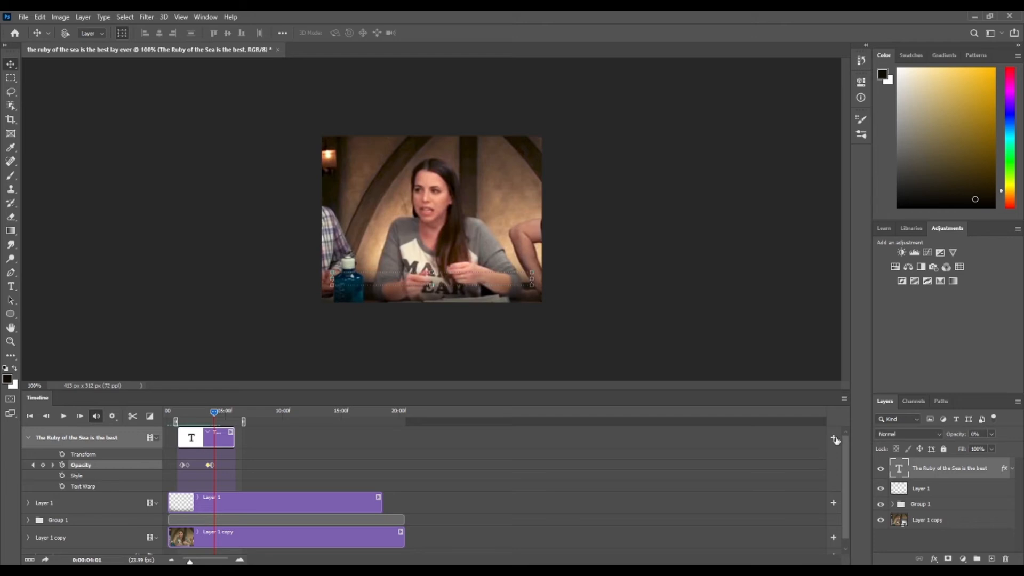
{"action": "left_click_drag", "start_coordinate": [942, 472], "coordinate": [991, 558]}
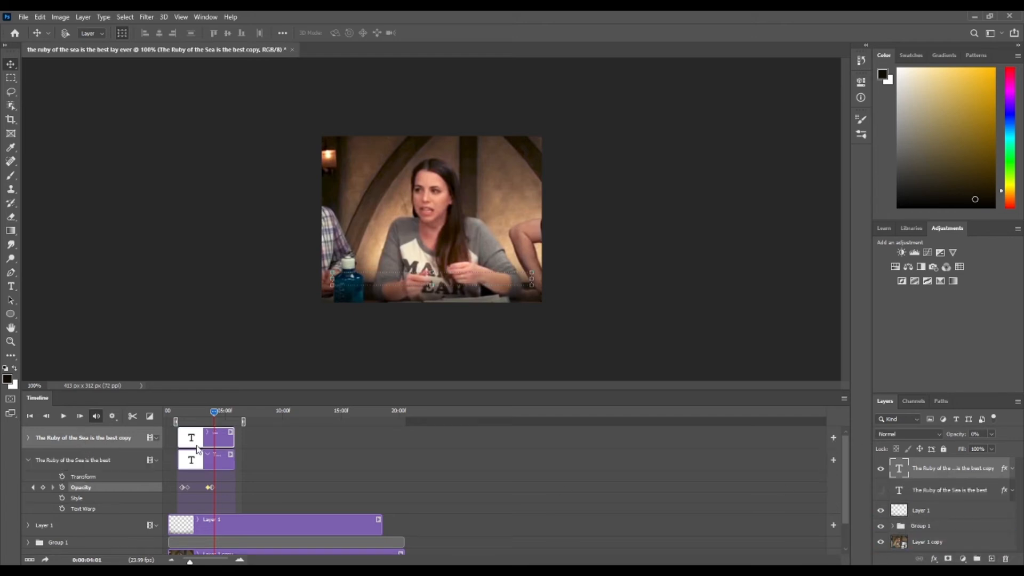
Remove all opacity keyframes from the duplicated caption layer and set its opacity to 100%
{"action": "left_click", "coordinate": [28, 437]}
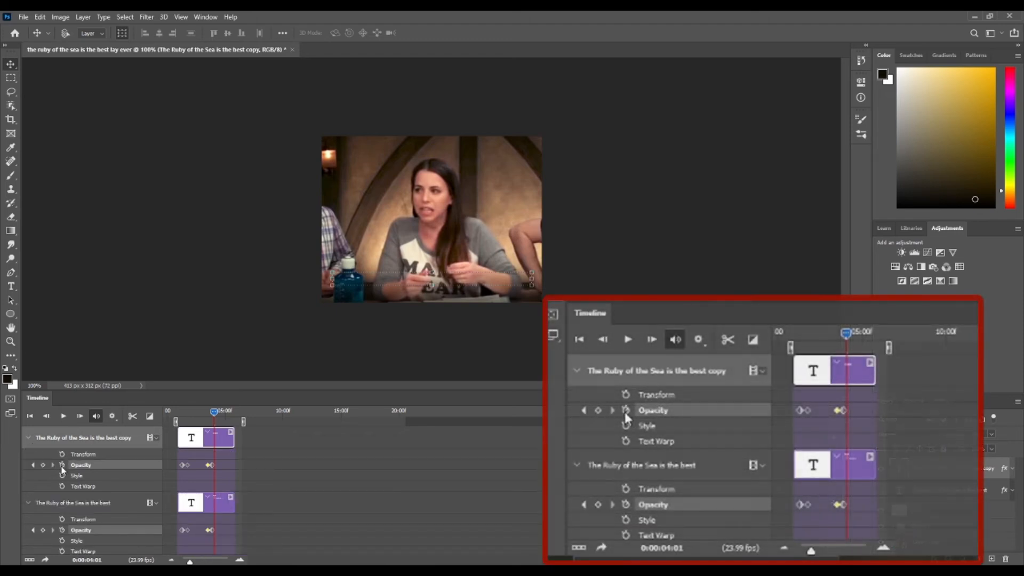
{"action": "left_click", "coordinate": [62, 465]}
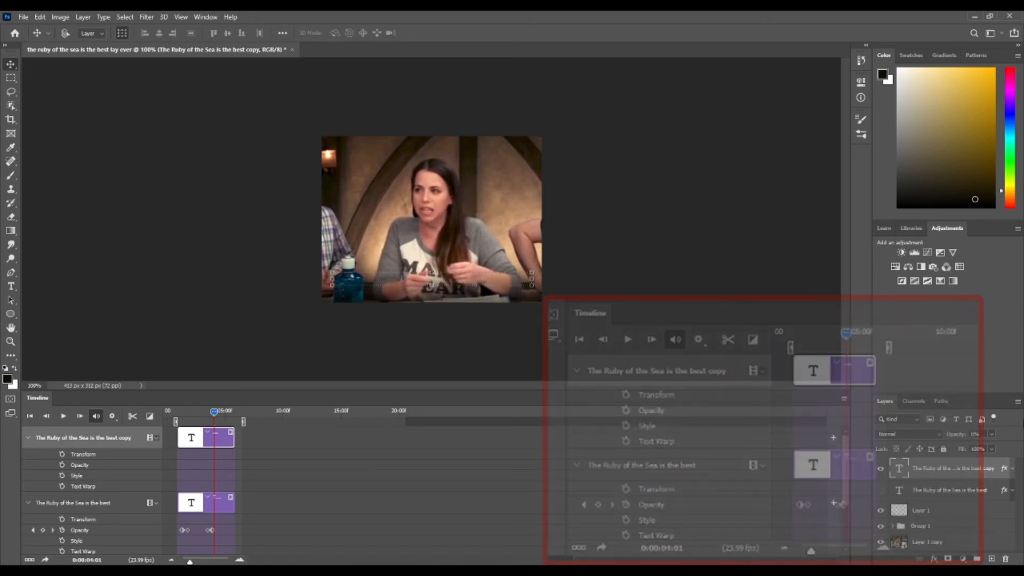
{"action": "left_click", "coordinate": [991, 433]}
{"action": "left_click_drag", "start_coordinate": [978, 447], "coordinate": [1019, 447]}
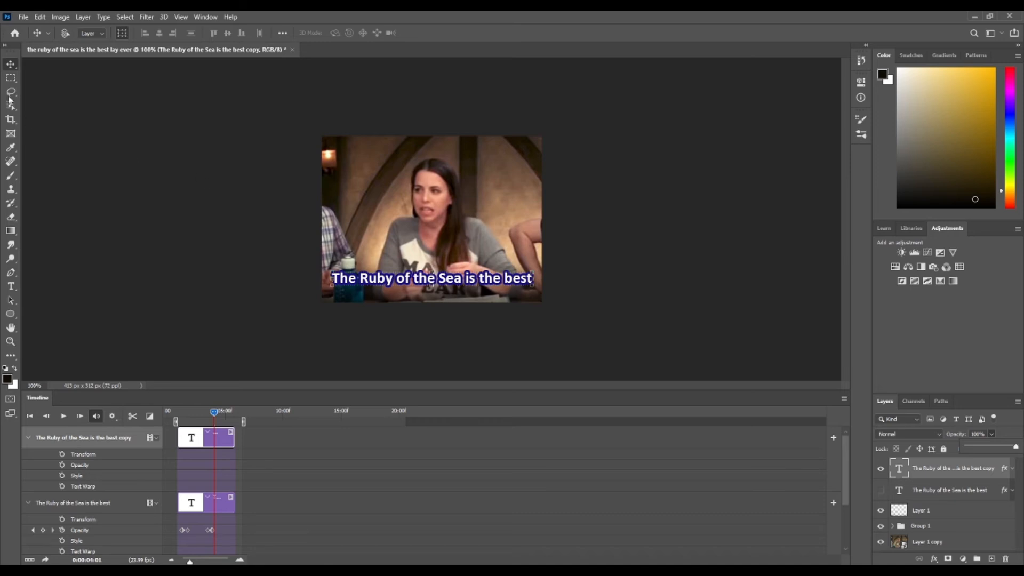
Scale the duplicated caption up to about 121% and move it up to the middle of the frame
{"action": "key", "text": "ctrl+t"}
{"action": "mouse_move", "coordinate": [331, 270]}
{"action": "left_mouse_down"}
{"action": "mouse_move", "coordinate": [157, 236]}
{"action": "mouse_move", "coordinate": [311, 266]}
{"action": "left_mouse_up"}
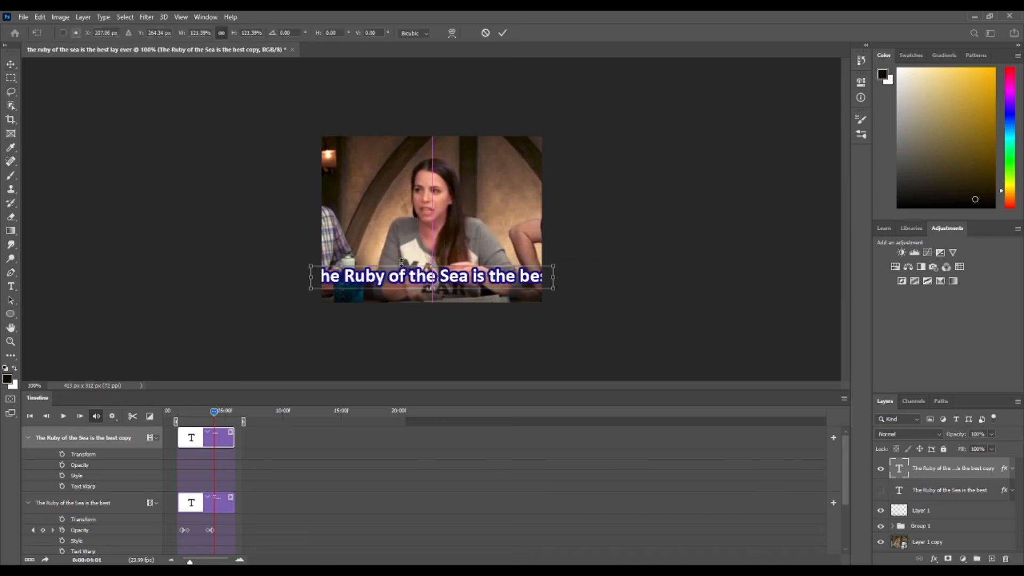
{"action": "left_click", "coordinate": [11, 64]}
{"action": "left_click_drag", "start_coordinate": [451, 275], "coordinate": [449, 214]}
Replace the duplicated caption's text with "Lay Ever"
{"action": "left_click", "coordinate": [11, 288]}
{"action": "left_click", "coordinate": [432, 223]}
{"action": "left_click_drag", "start_coordinate": [551, 222], "coordinate": [233, 222]}
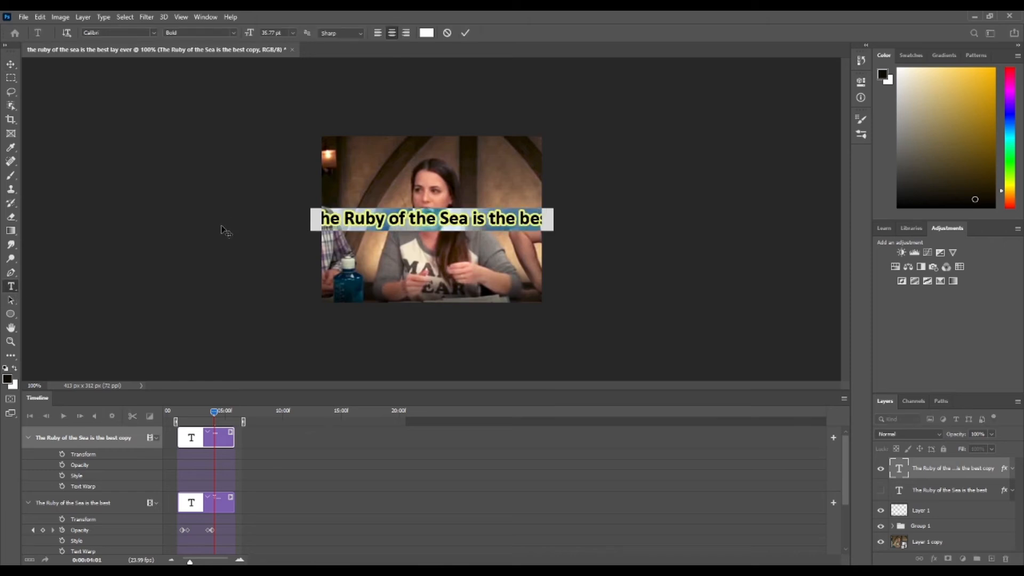
{"action": "left_click", "coordinate": [290, 240]}
{"action": "left_click_drag", "start_coordinate": [523, 221], "coordinate": [439, 220]}
{"action": "key", "text": "BackSpace"}
{"action": "key", "text": "BackSpace"}
{"action": "key", "text": "BackSpace"}
{"action": "key", "text": "BackSpace"}
{"action": "key", "text": "BackSpace"}
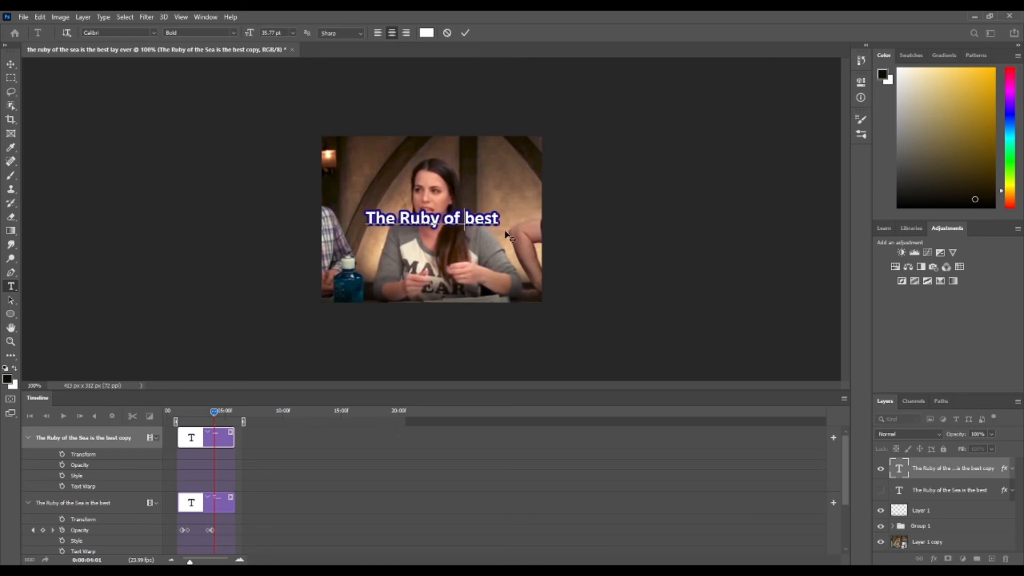
{"action": "left_click_drag", "start_coordinate": [501, 218], "coordinate": [369, 218]}
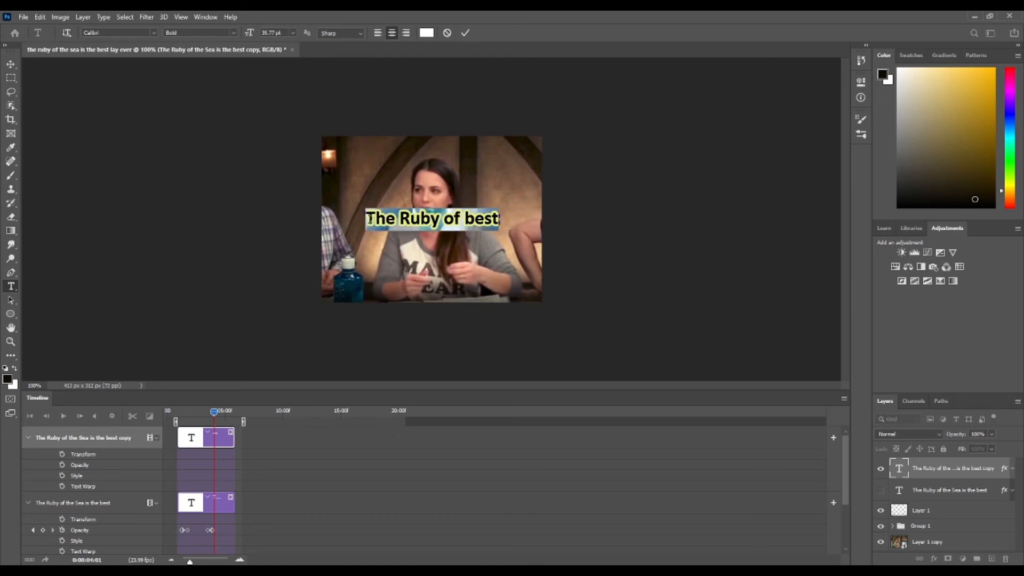
{"action": "key", "text": "BackSpace"}
{"action": "type", "text": "La"}
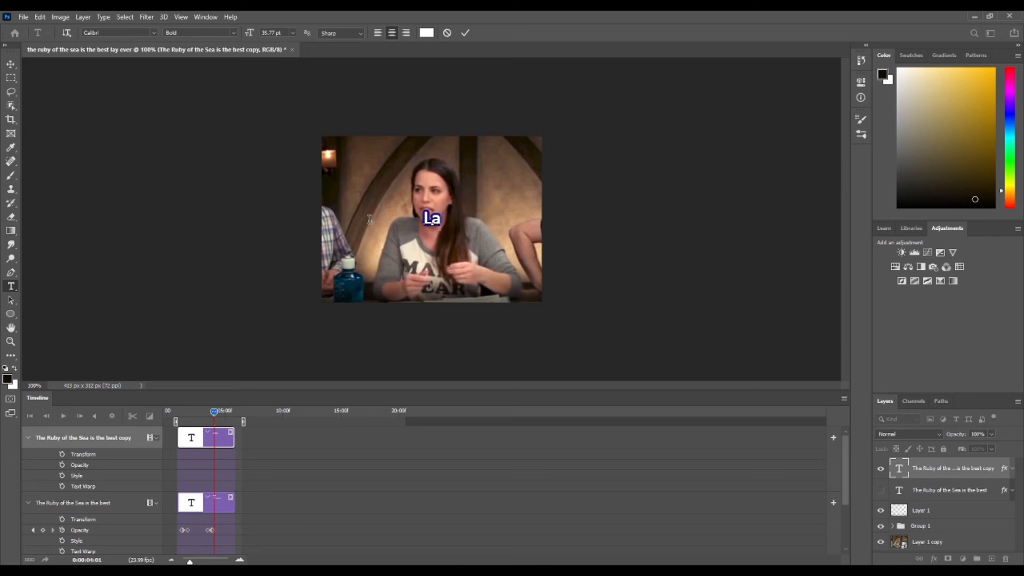
{"action": "type", "text": "y Ever"}
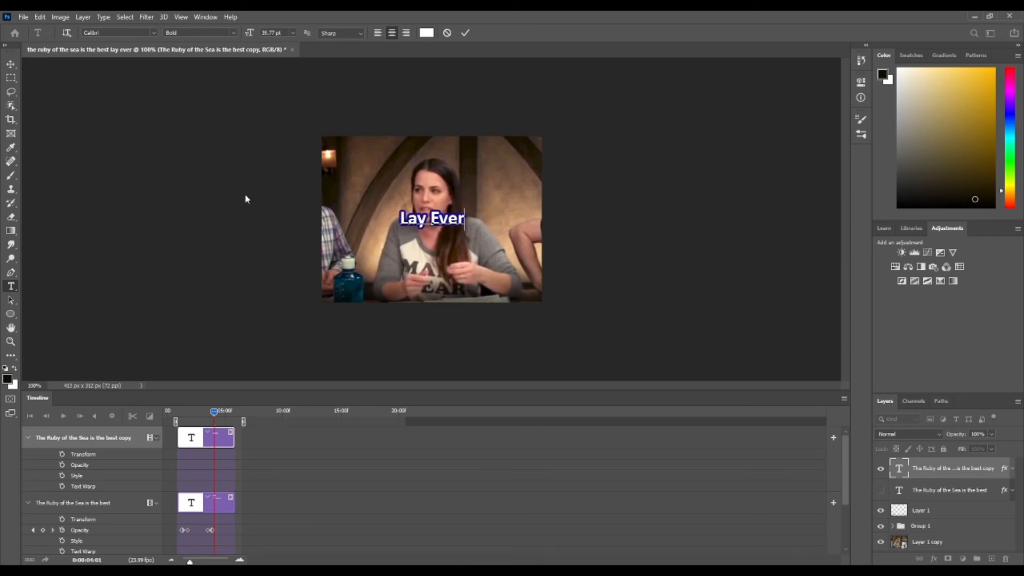
Move the "Lay Ever" text up and left beside the woman's face and duplicate its layer
{"action": "left_click", "coordinate": [6, 63]}
{"action": "left_click_drag", "start_coordinate": [443, 228], "coordinate": [407, 197]}
{"action": "left_click_drag", "start_coordinate": [917, 467], "coordinate": [992, 559]}
Delete the word "Ever" from the copied text layer so that it reads "Lay"
{"action": "left_click", "coordinate": [922, 489]}
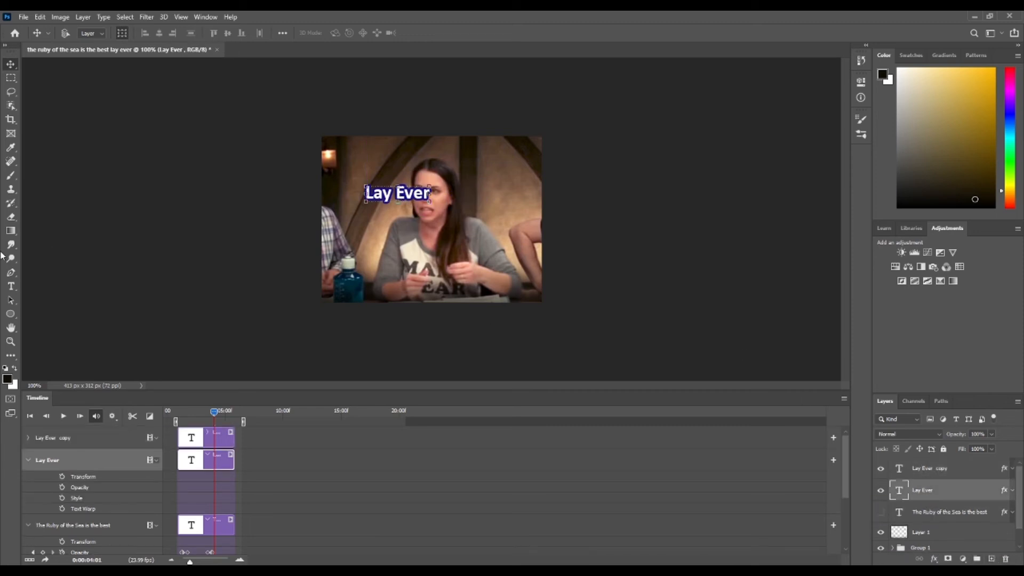
{"action": "left_click", "coordinate": [11, 286]}
{"action": "left_click", "coordinate": [409, 191]}
{"action": "double_click", "coordinate": [410, 190]}
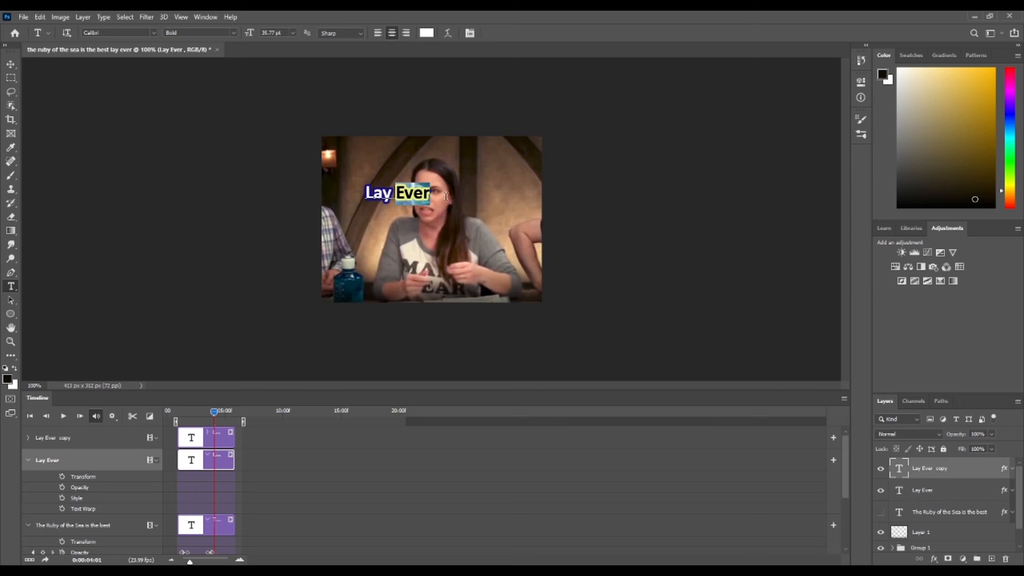
{"action": "key", "text": "BackSpace"}
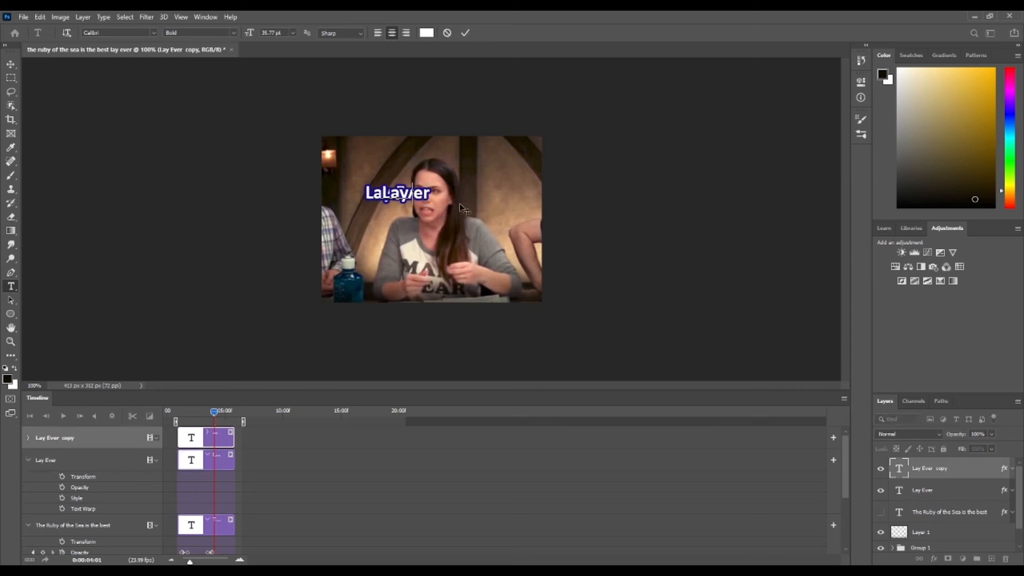
Hide the "Lay" layer while deleting "Lay" from the "Lay Ever" layer, leaving "Ever", and show "Lay" again
{"action": "left_click", "coordinate": [883, 491]}
{"action": "left_click", "coordinate": [882, 491]}
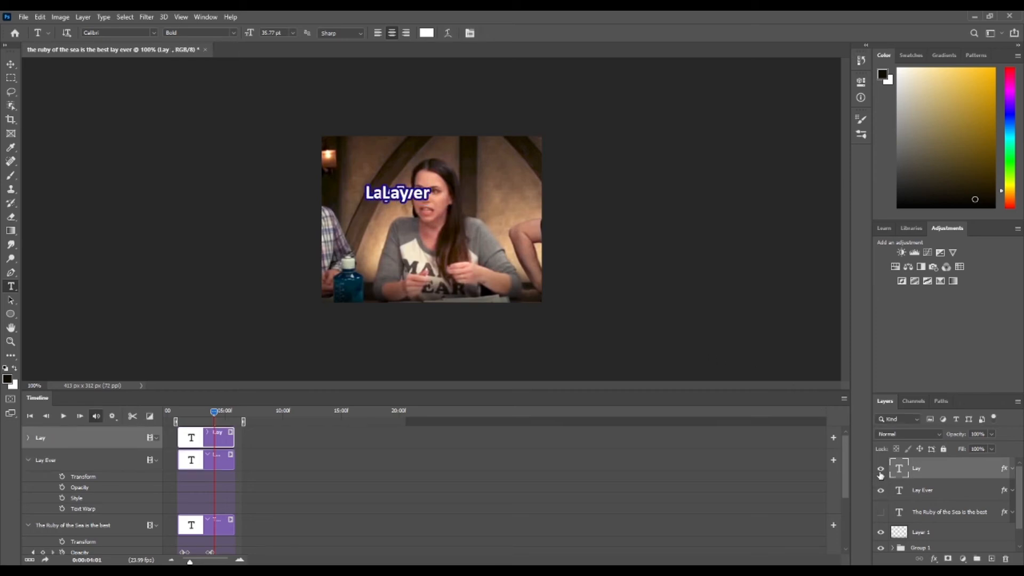
{"action": "left_click", "coordinate": [880, 469]}
{"action": "left_click", "coordinate": [927, 488]}
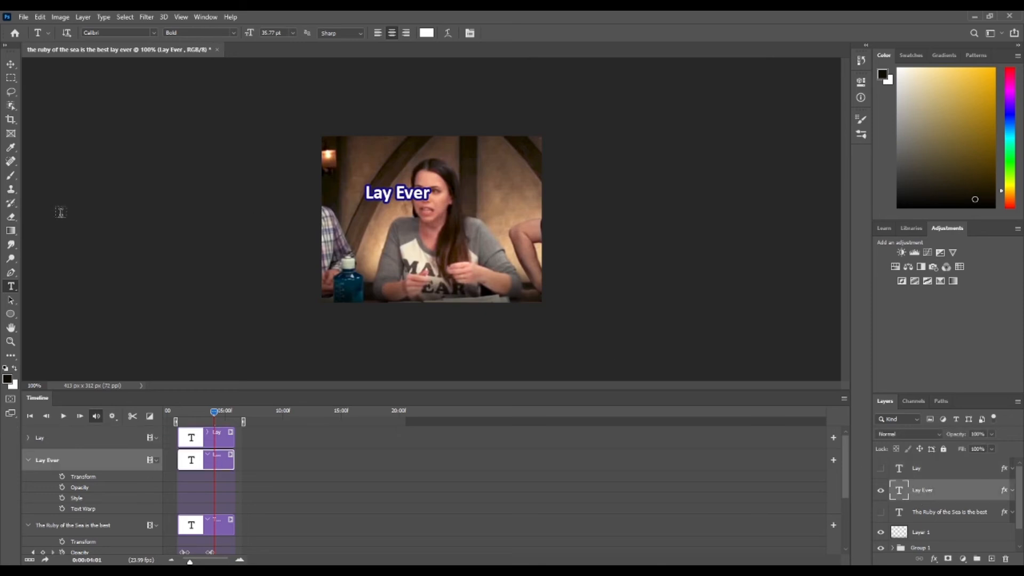
{"action": "left_click_drag", "start_coordinate": [398, 196], "coordinate": [354, 190]}
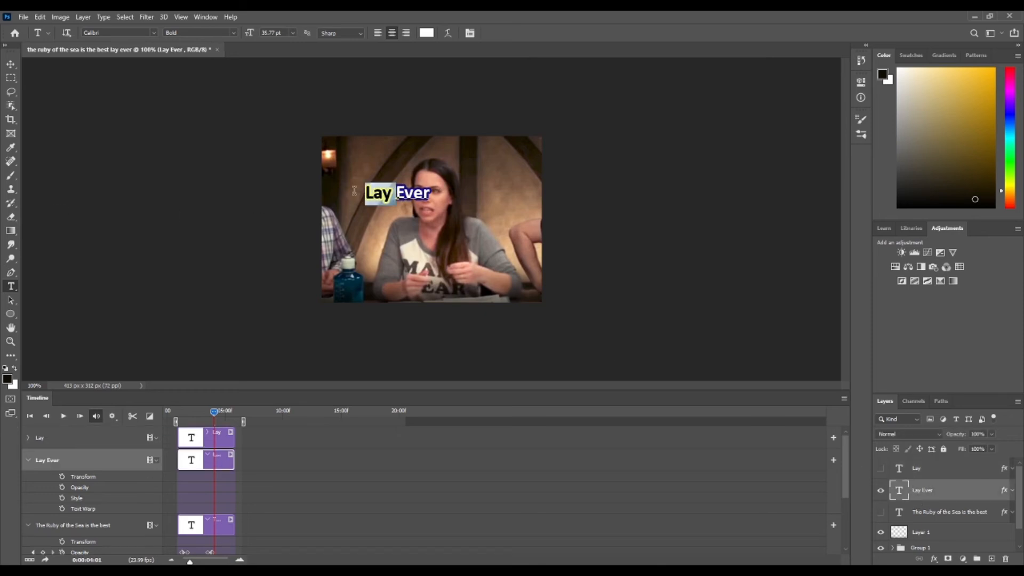
{"action": "key", "text": "BackSpace"}
{"action": "left_click", "coordinate": [881, 470]}
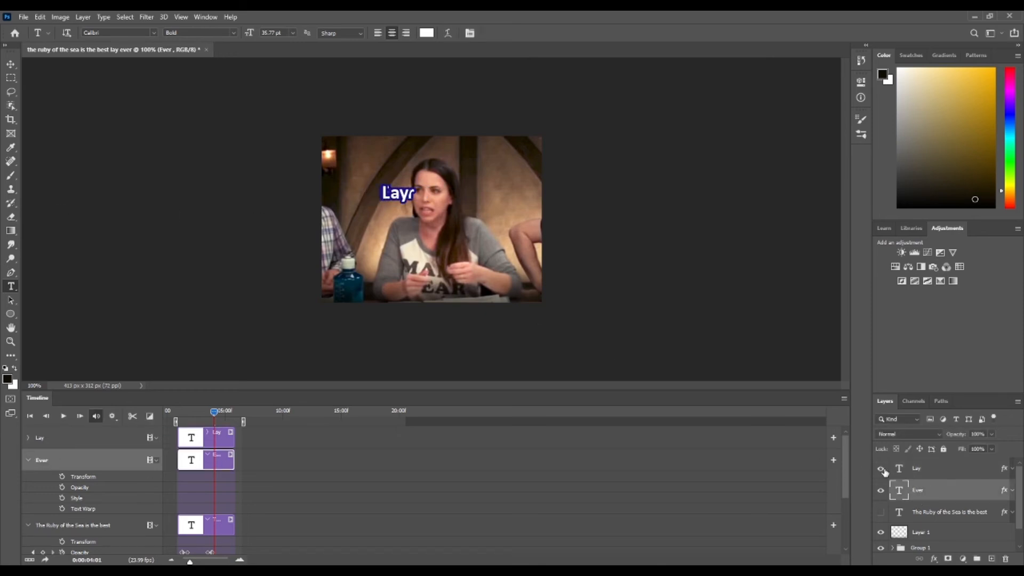
Position "Lay" to the left of the woman's head and "Ever" to the right at the same height
{"action": "left_click", "coordinate": [933, 477]}
{"action": "left_click", "coordinate": [11, 63]}
{"action": "mouse_move", "coordinate": [404, 203]}
{"action": "left_mouse_down"}
{"action": "mouse_move", "coordinate": [364, 203]}
{"action": "mouse_move", "coordinate": [386, 207]}
{"action": "left_mouse_up"}
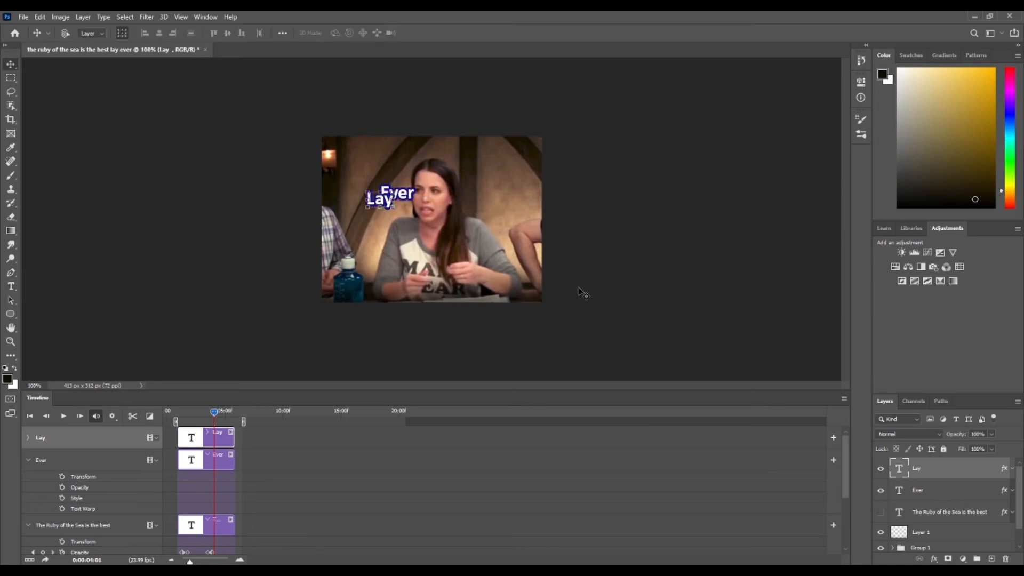
{"action": "left_click", "coordinate": [937, 491]}
{"action": "left_click_drag", "start_coordinate": [411, 201], "coordinate": [499, 202]}
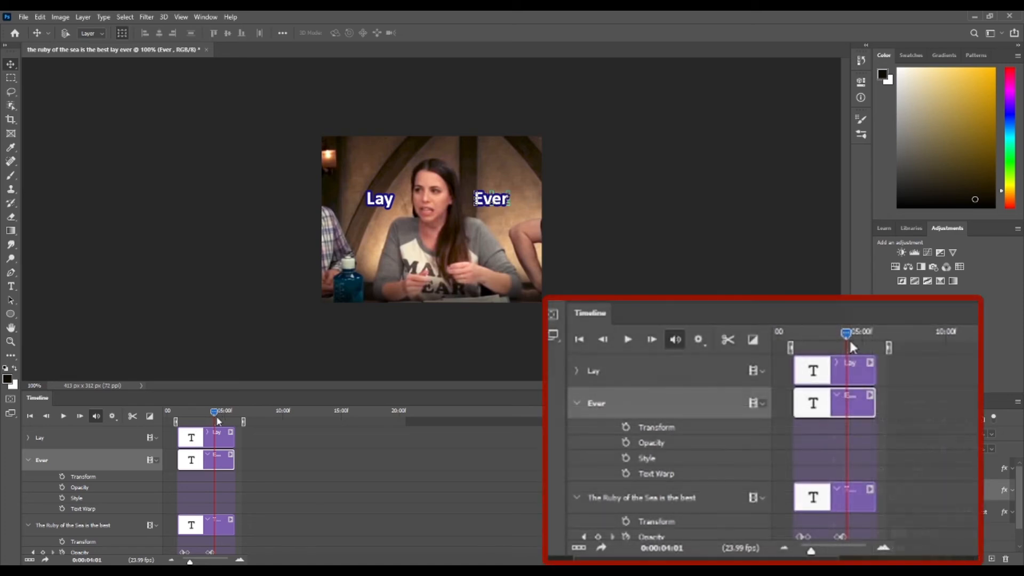
Shift the "Lay" and "Ever" clips on the timeline so both start at the playhead at 0:00:04:01
{"action": "left_click_drag", "start_coordinate": [216, 437], "coordinate": [253, 437]}
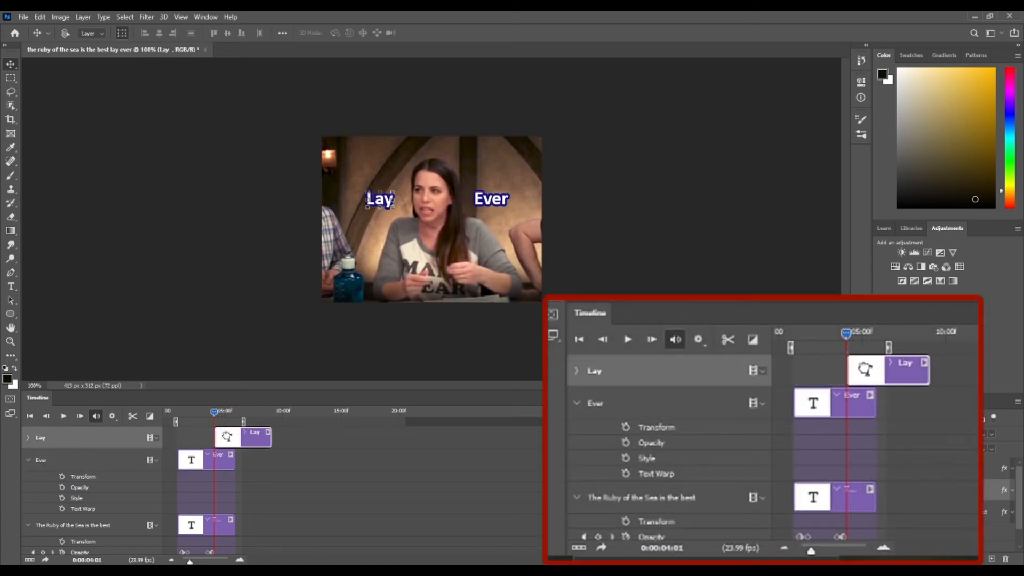
{"action": "left_click_drag", "start_coordinate": [180, 460], "coordinate": [217, 460]}
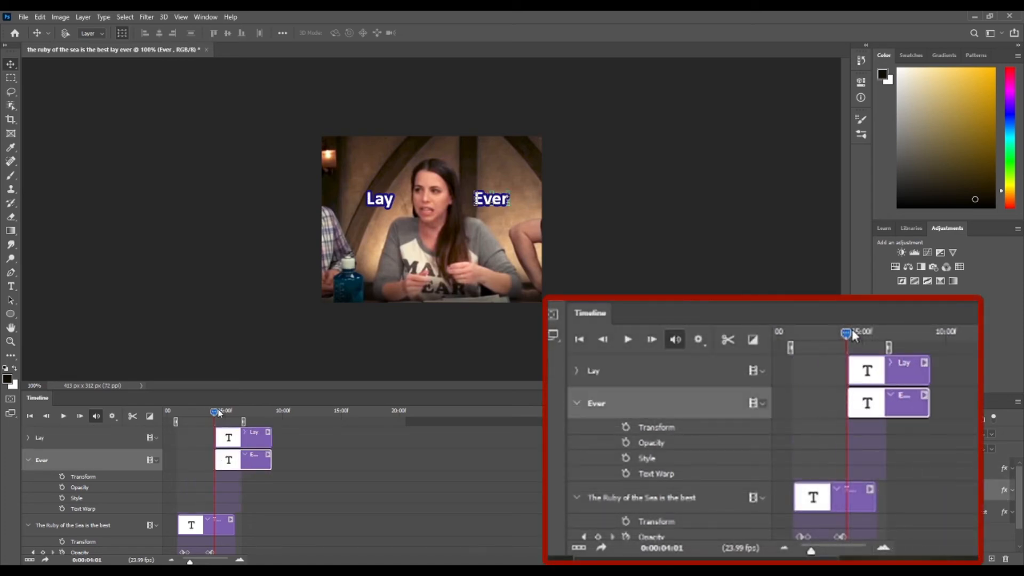
Play the clip from 0:00:00:19 to check the timing of the first caption and the "Lay" and "Ever" texts
{"action": "left_click", "coordinate": [183, 410]}
{"action": "mouse_move", "coordinate": [182, 403]}
{"action": "left_mouse_down"}
{"action": "mouse_move", "coordinate": [225, 406]}
{"action": "mouse_move", "coordinate": [176, 408]}
{"action": "left_mouse_up"}
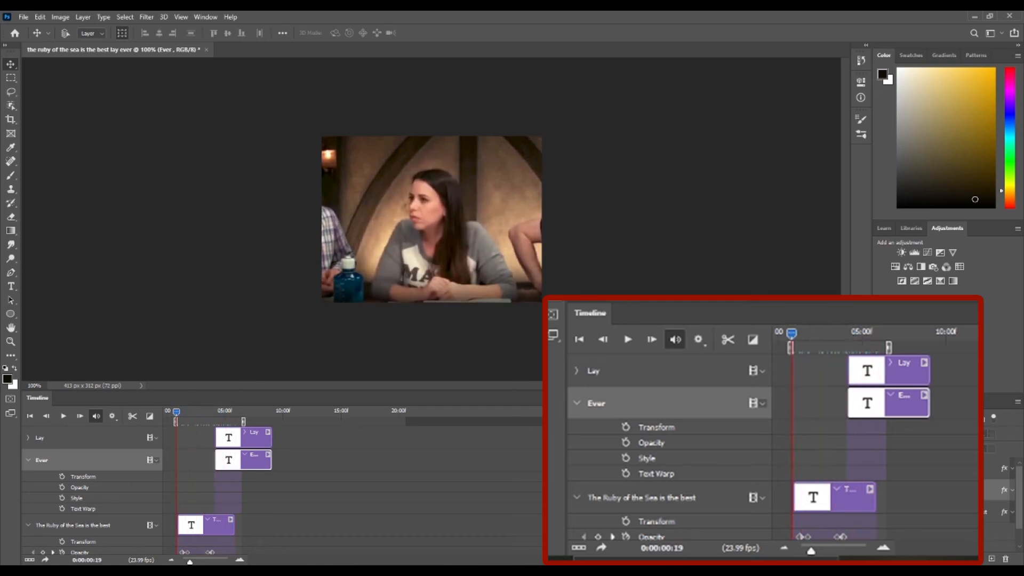
{"action": "left_click", "coordinate": [75, 526]}
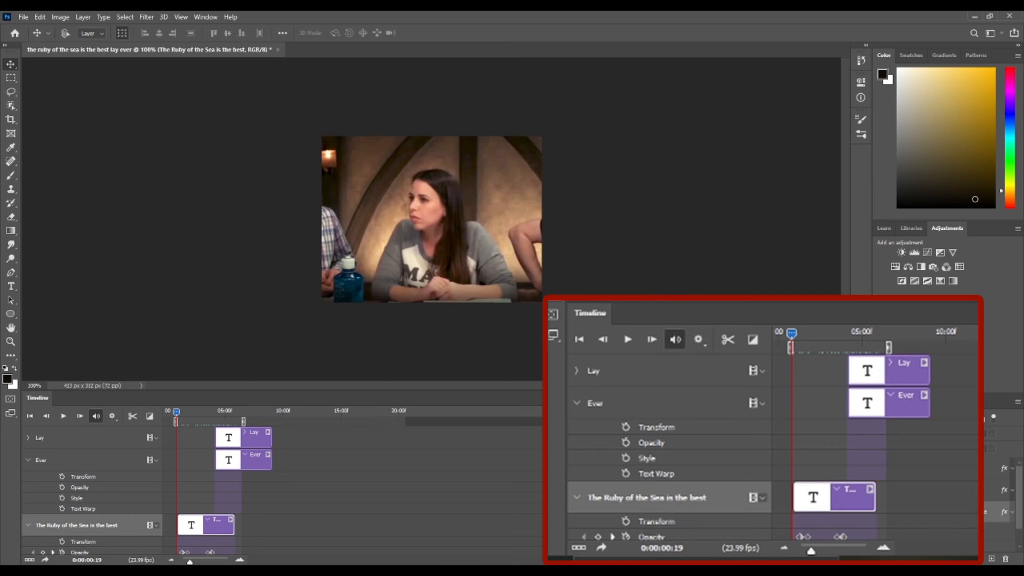
{"action": "left_click", "coordinate": [63, 417]}
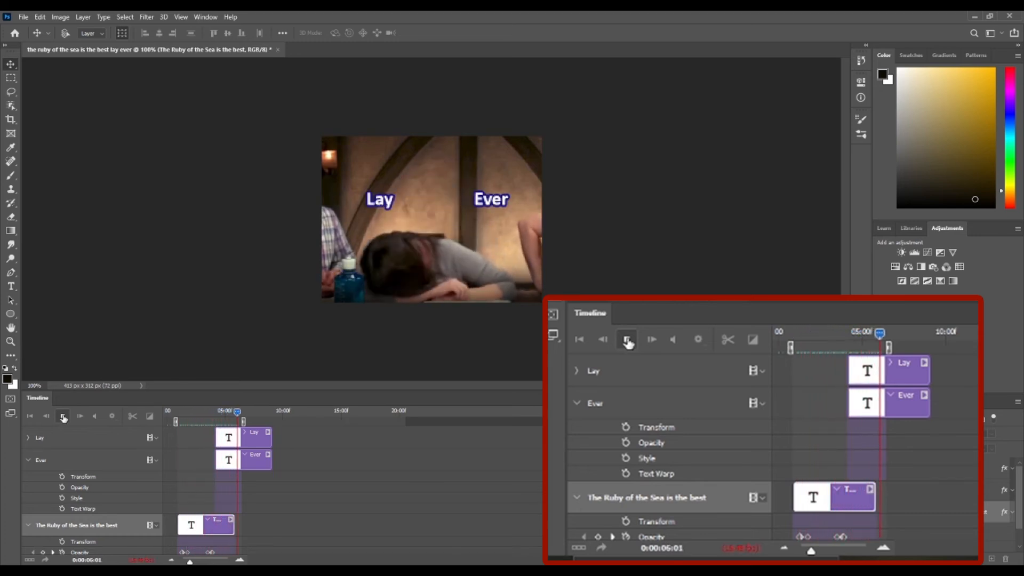
{"action": "left_click", "coordinate": [63, 416]}
With the playhead at 0:00:04:04, group the "Lay" and "Ever" layers and convert the group to a smart object
{"action": "left_click_drag", "start_coordinate": [239, 416], "coordinate": [216, 414]}
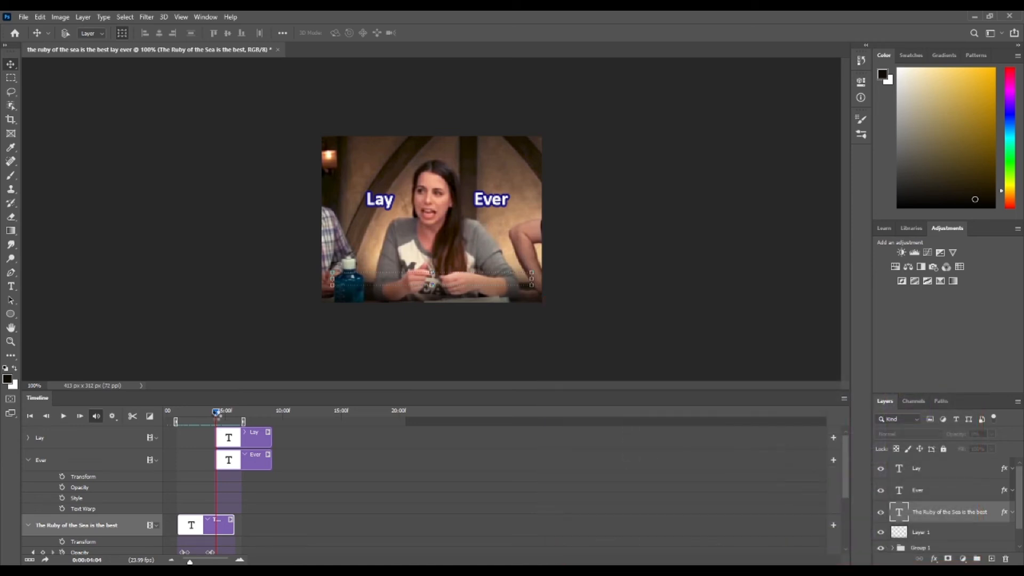
{"action": "left_click", "coordinate": [941, 493]}
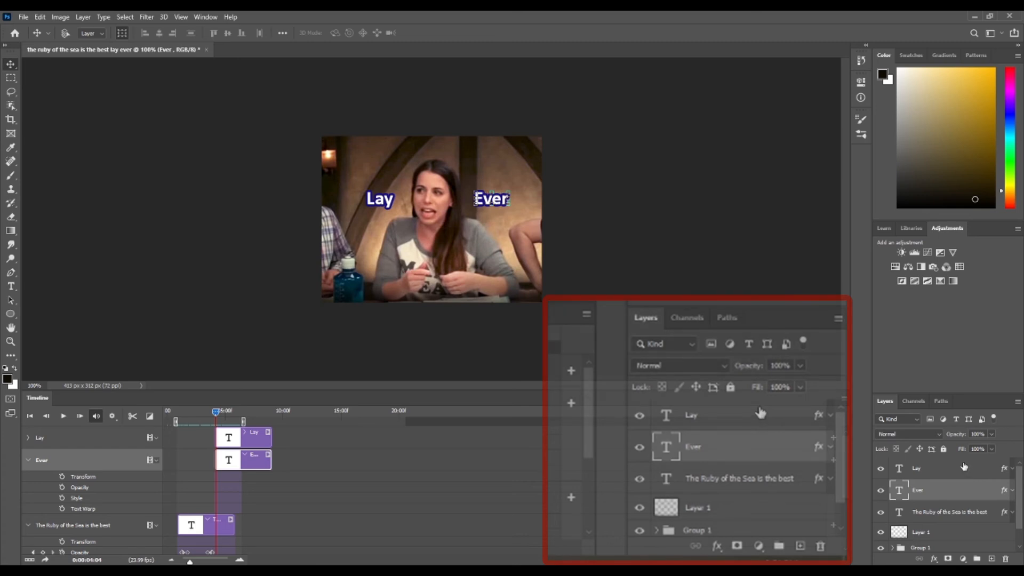
{"action": "left_click", "coordinate": [964, 467], "text": "shift"}
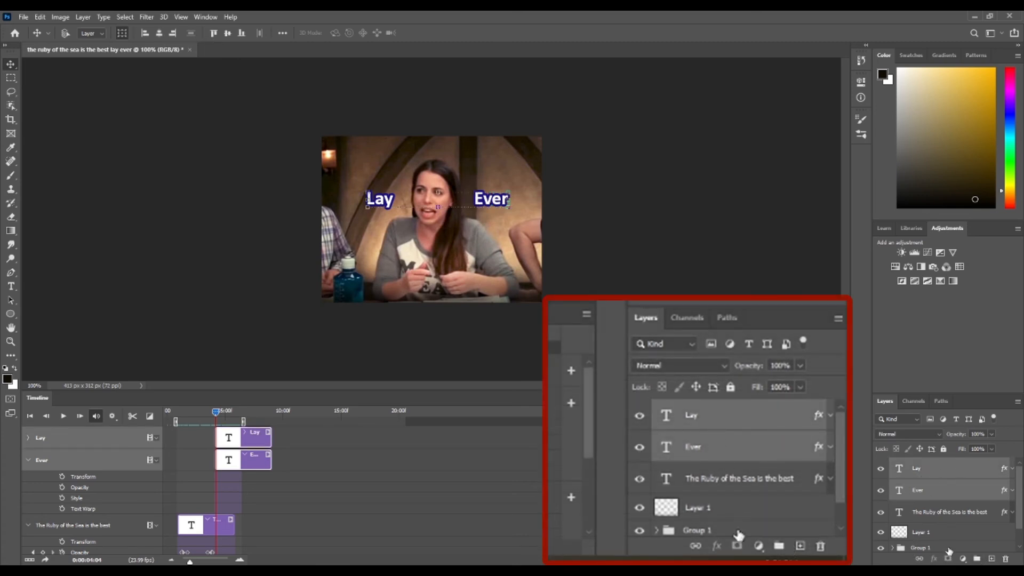
{"action": "left_click", "coordinate": [978, 559]}
{"action": "right_click", "coordinate": [929, 466]}
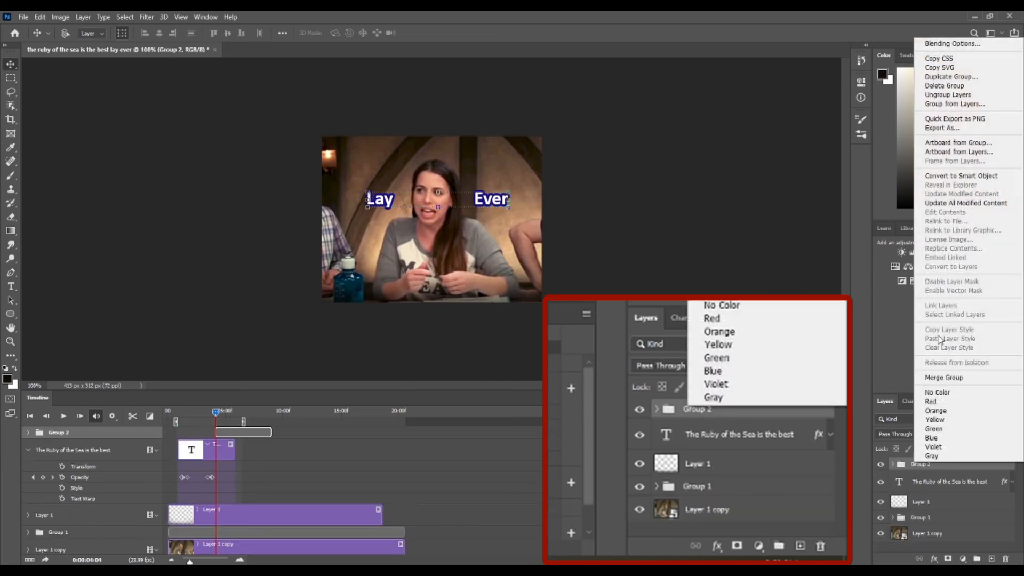
{"action": "left_click", "coordinate": [967, 179]}
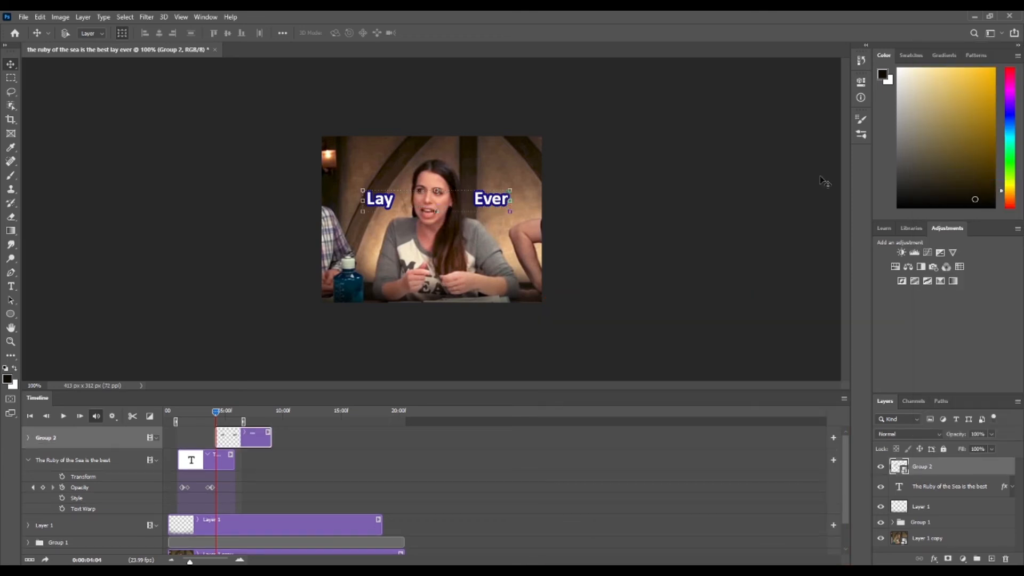
{"action": "left_click_drag", "start_coordinate": [417, 208], "coordinate": [411, 209]}
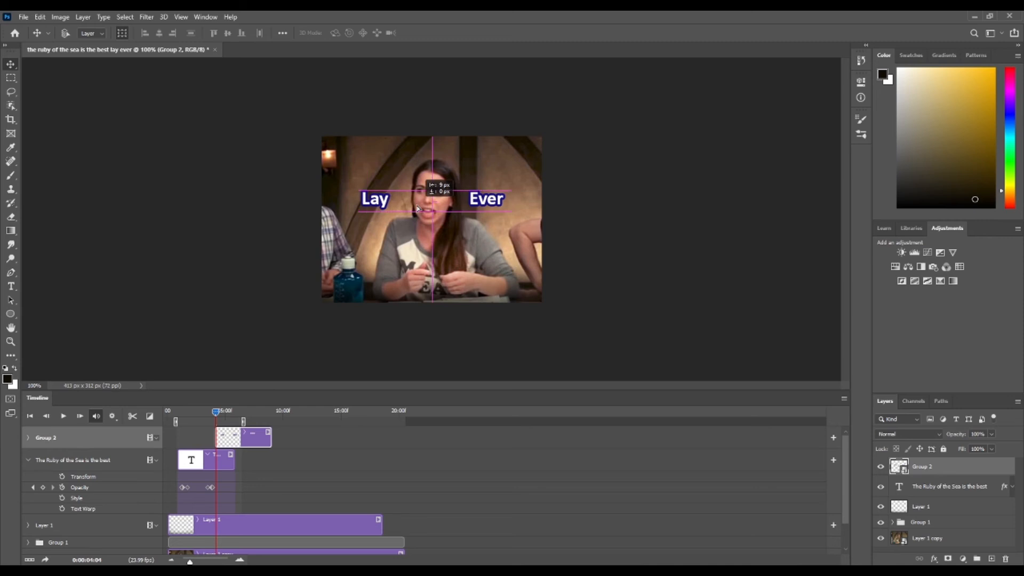
{"action": "left_click", "coordinate": [40, 17]}
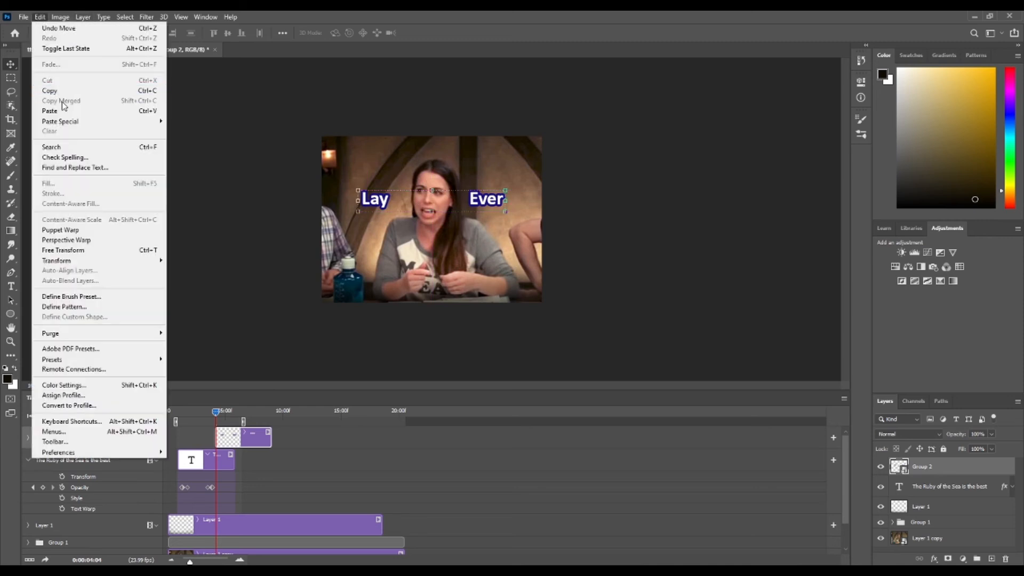
{"action": "left_click", "coordinate": [53, 28]}
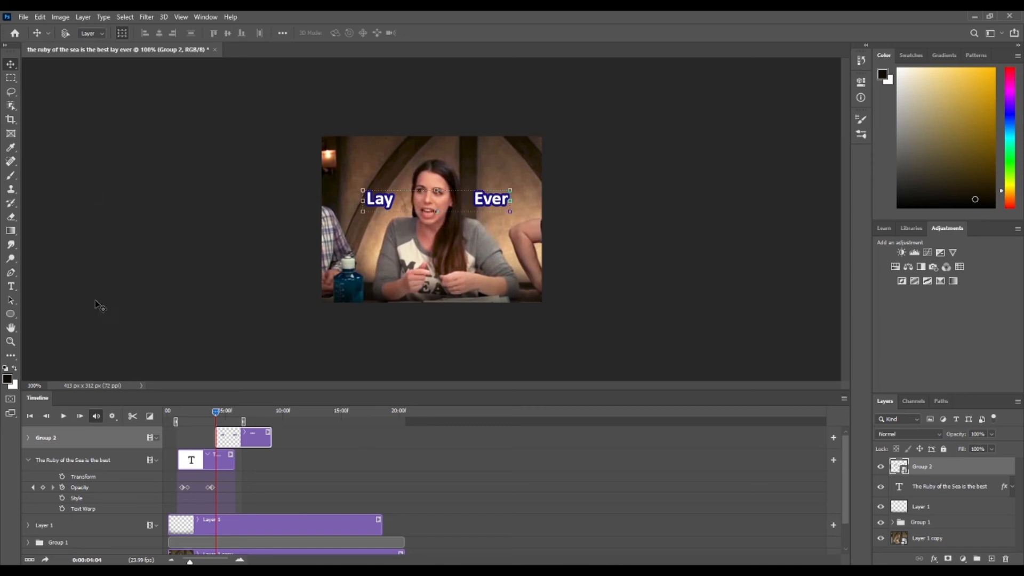
Expand the Group 2 smart object's timeline properties and add a Transform keyframe at 0:00:04:08
{"action": "key", "text": "b"}
{"action": "left_click", "coordinate": [28, 437]}
{"action": "left_click_drag", "start_coordinate": [213, 416], "coordinate": [220, 414]}
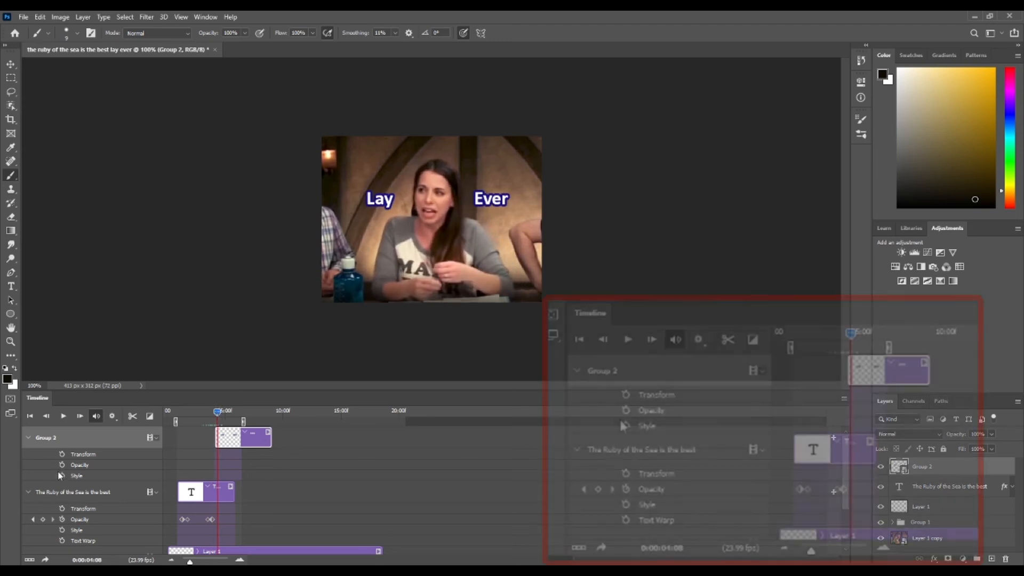
{"action": "left_click", "coordinate": [62, 455]}
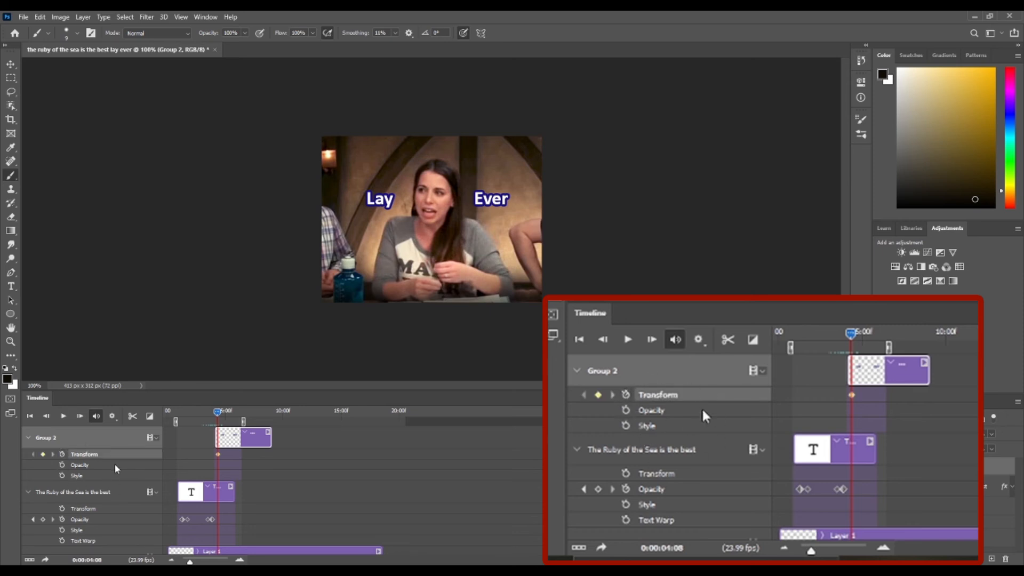
Add a second Transform keyframe to Group 2, and at 0:00:05:22 move the "Lay" "Ever" text down and left to flank the woman's lowered head
{"action": "mouse_move", "coordinate": [220, 416]}
{"action": "left_mouse_down"}
{"action": "mouse_move", "coordinate": [230, 413]}
{"action": "mouse_move", "coordinate": [203, 414]}
{"action": "mouse_move", "coordinate": [238, 422]}
{"action": "left_mouse_up"}
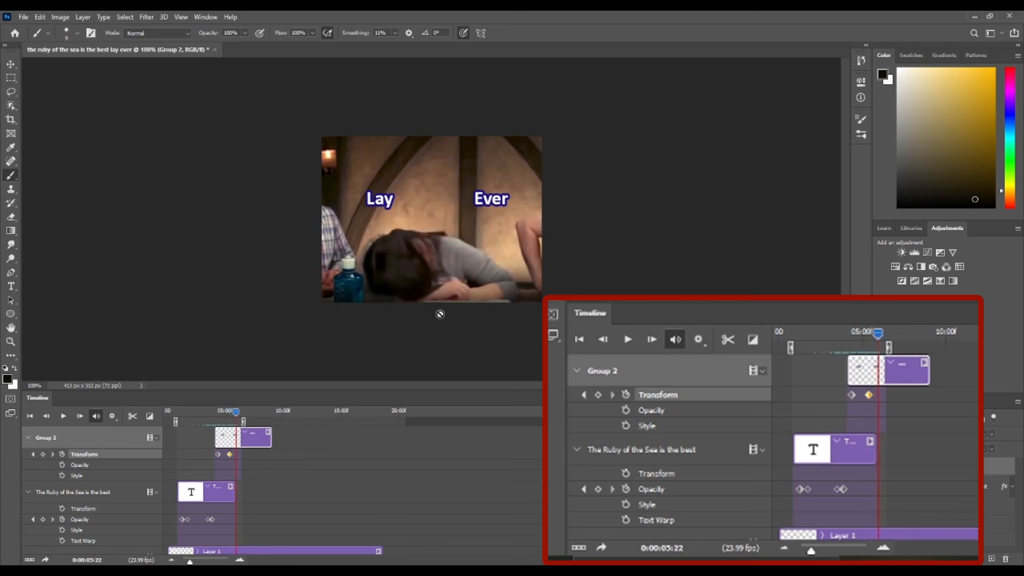
{"action": "left_click", "coordinate": [11, 65]}
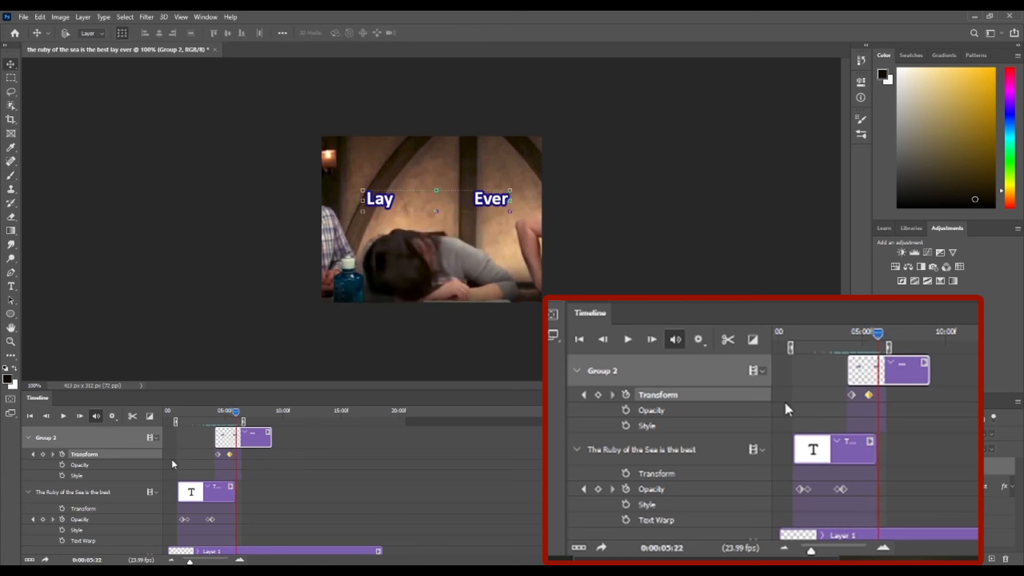
{"action": "left_click_drag", "start_coordinate": [425, 203], "coordinate": [395, 243]}
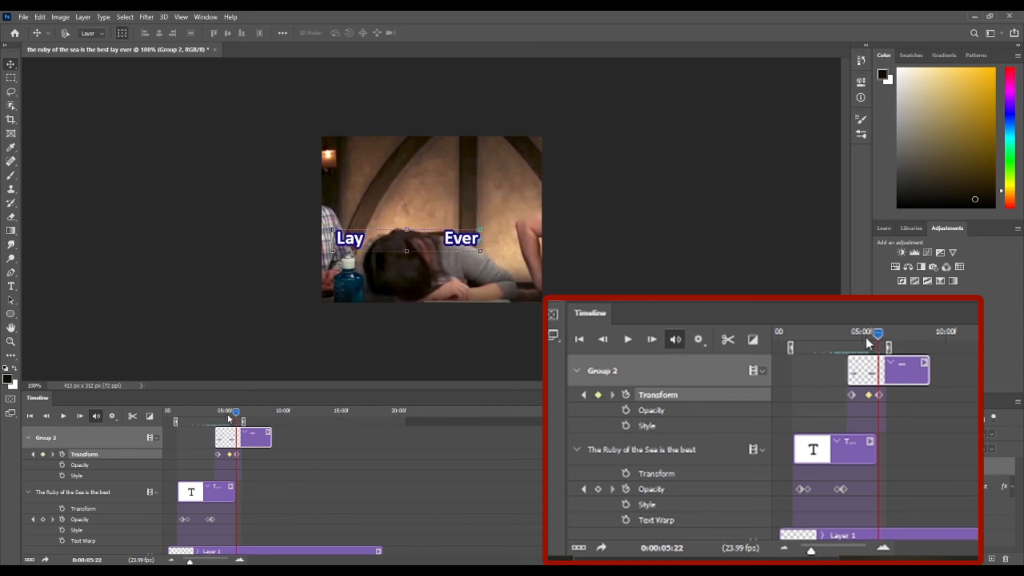
Play the clip from 0:00:00:18 to check the movement of the "Lay" "Ever" text
{"action": "left_click_drag", "start_coordinate": [237, 413], "coordinate": [178, 421]}
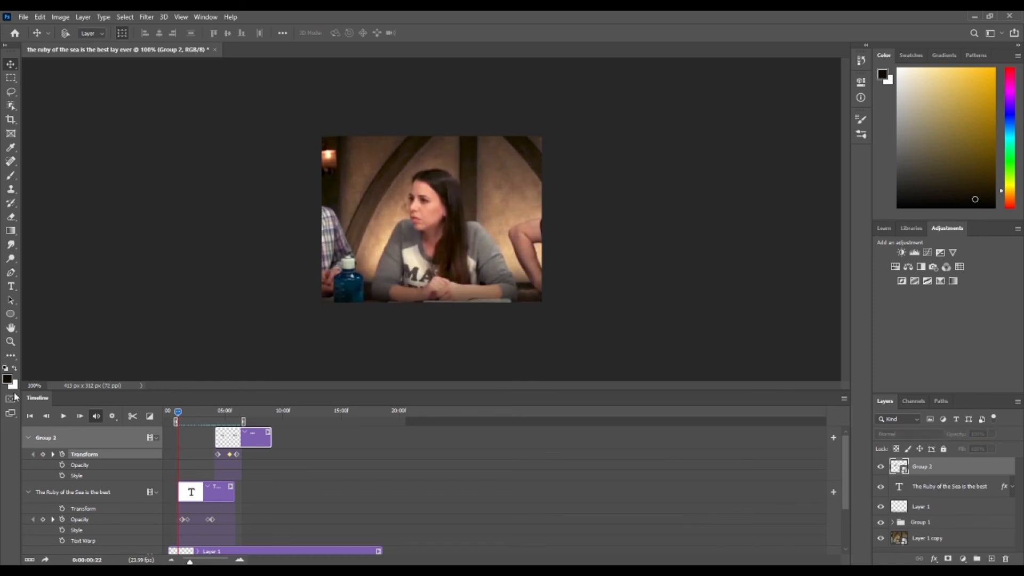
{"action": "left_click_drag", "start_coordinate": [178, 412], "coordinate": [231, 438]}
{"action": "left_click_drag", "start_coordinate": [226, 412], "coordinate": [171, 412]}
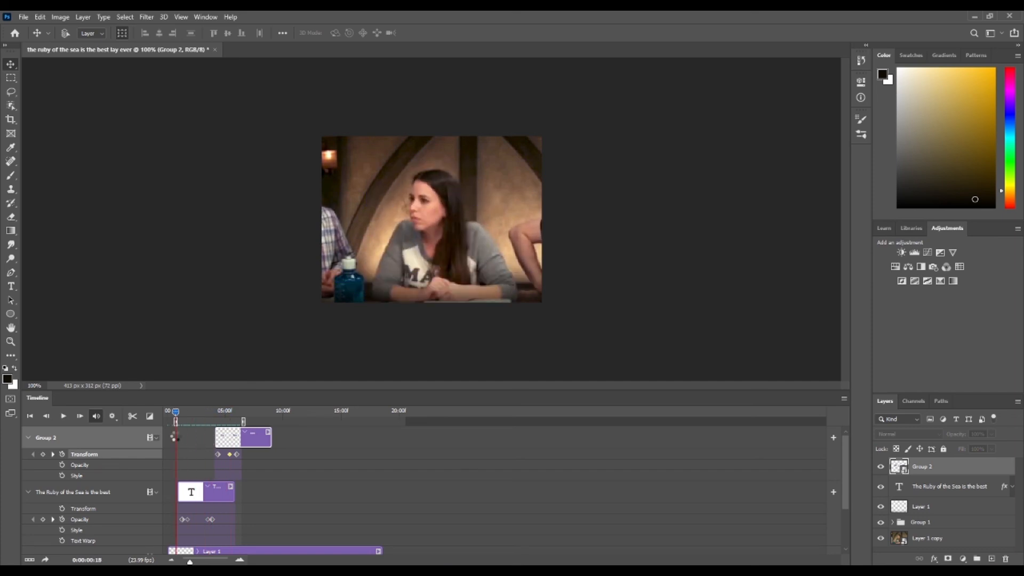
{"action": "left_click", "coordinate": [62, 417]}
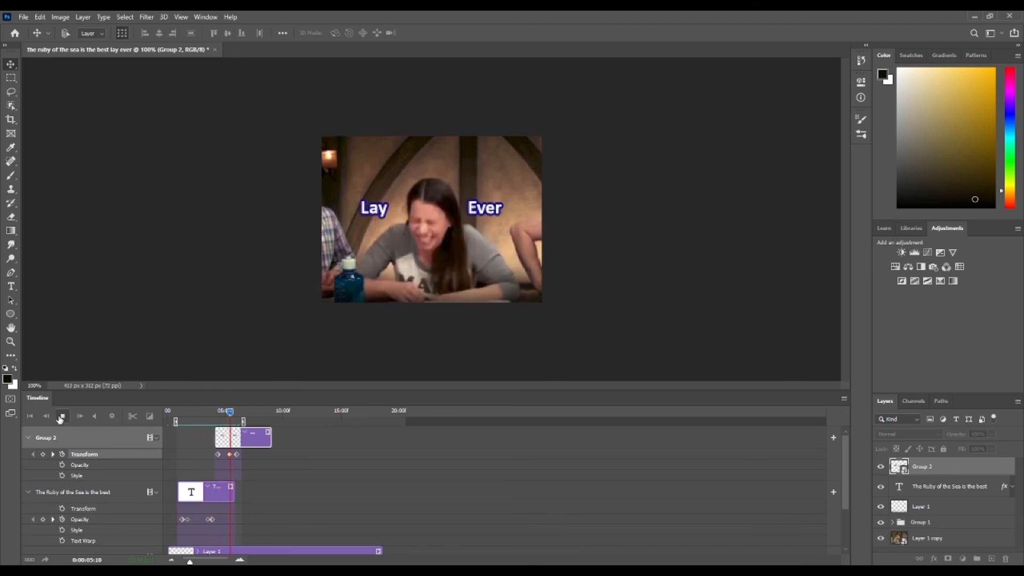
{"action": "left_click", "coordinate": [60, 420]}
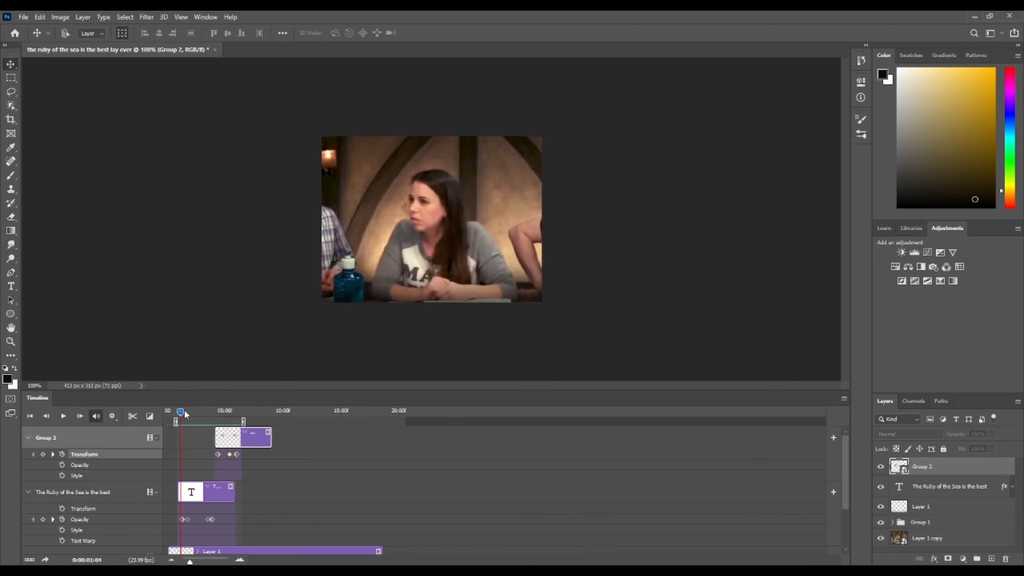
Apply the Smart Sharpen filter to the Layer 1 copy video with a 0.9 px radius, increasing the amount and noise reduction
{"action": "left_click", "coordinate": [953, 541]}
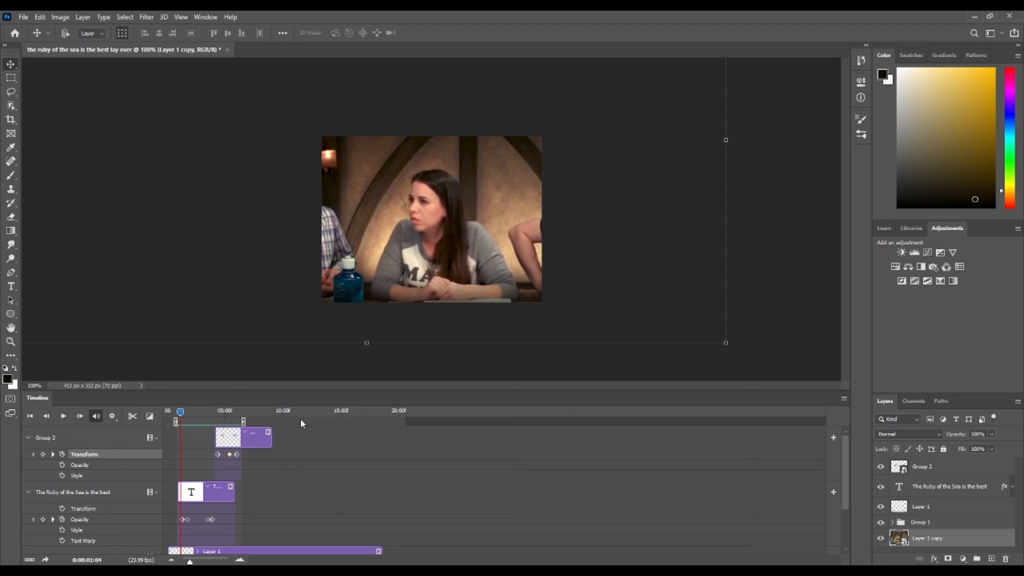
{"action": "left_click_drag", "start_coordinate": [181, 412], "coordinate": [240, 413]}
{"action": "key", "text": "space"}
{"action": "key", "text": "space"}
{"action": "left_click", "coordinate": [146, 17]}
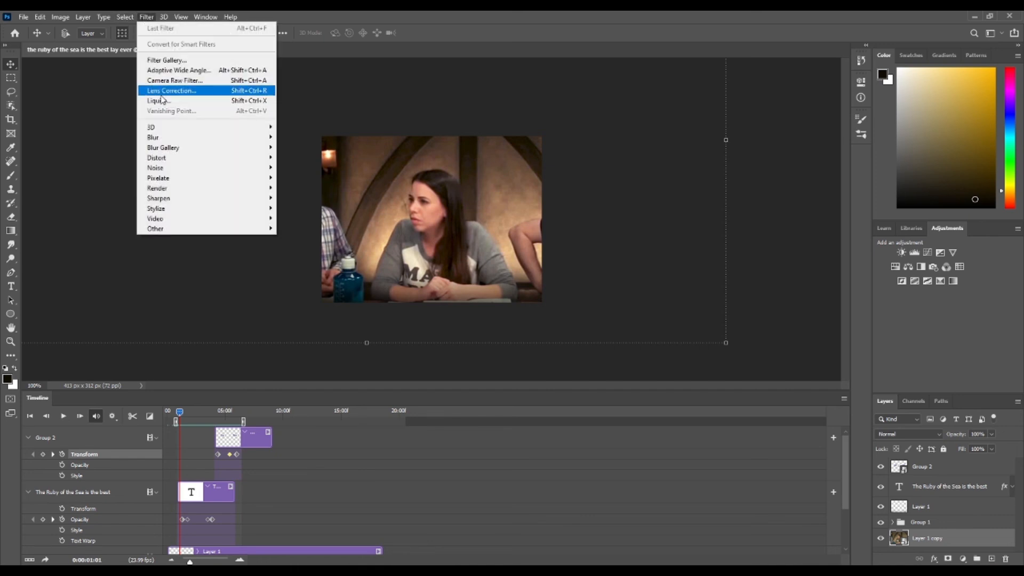
{"action": "mouse_move", "coordinate": [184, 199]}
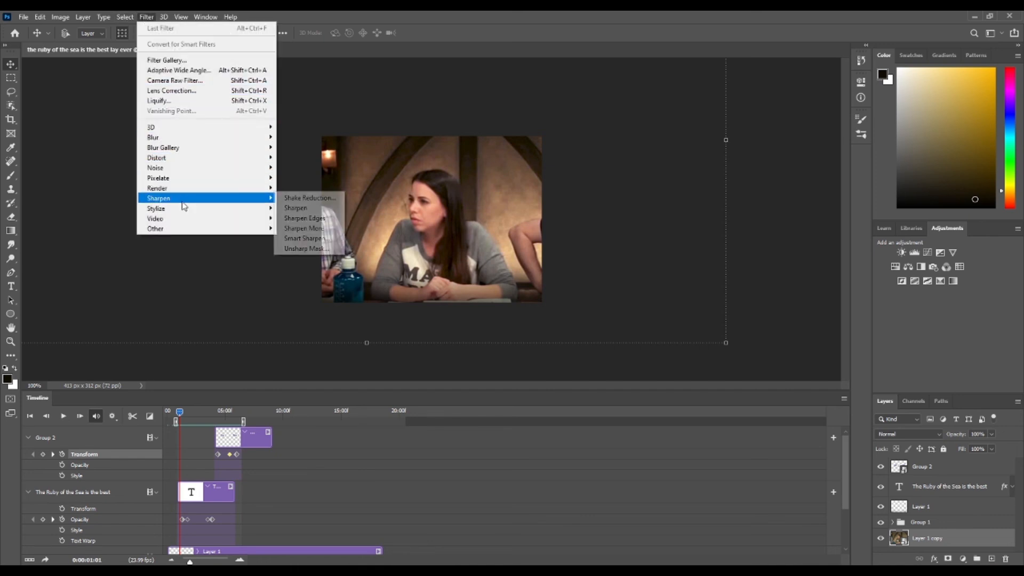
{"action": "left_click", "coordinate": [326, 243]}
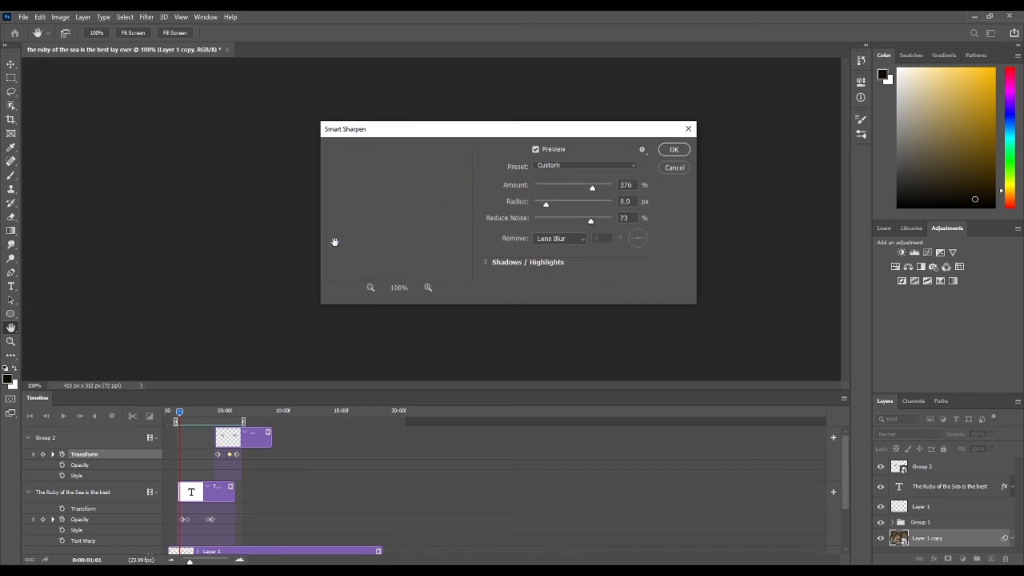
{"action": "left_click_drag", "start_coordinate": [482, 133], "coordinate": [772, 96]}
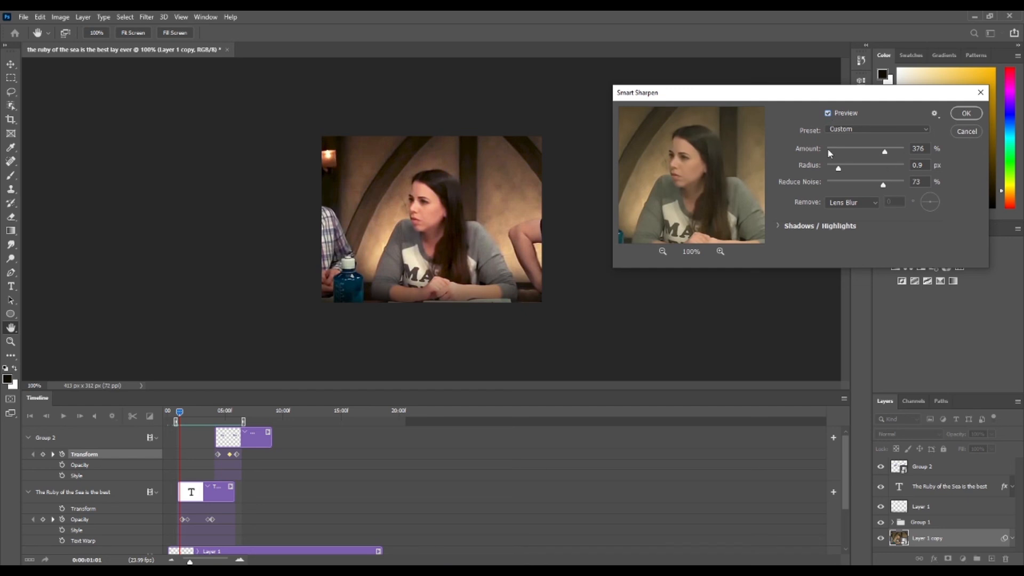
{"action": "mouse_move", "coordinate": [884, 152]}
{"action": "left_mouse_down"}
{"action": "mouse_move", "coordinate": [854, 152]}
{"action": "mouse_move", "coordinate": [871, 169]}
{"action": "mouse_move", "coordinate": [828, 169]}
{"action": "mouse_move", "coordinate": [895, 158]}
{"action": "left_mouse_up"}
{"action": "left_click", "coordinate": [828, 113]}
{"action": "left_click_drag", "start_coordinate": [883, 185], "coordinate": [898, 186]}
{"action": "left_click", "coordinate": [966, 113]}
Play back the sharpened clip with its first caption, and return the playhead to 0:00:00:10
{"action": "left_click_drag", "start_coordinate": [187, 414], "coordinate": [196, 414]}
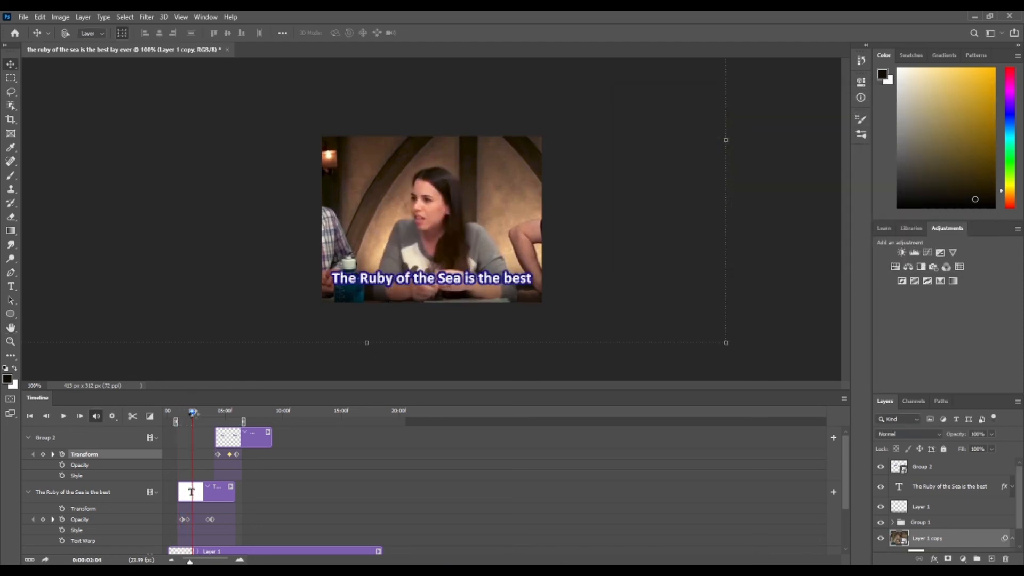
{"action": "left_click", "coordinate": [62, 416]}
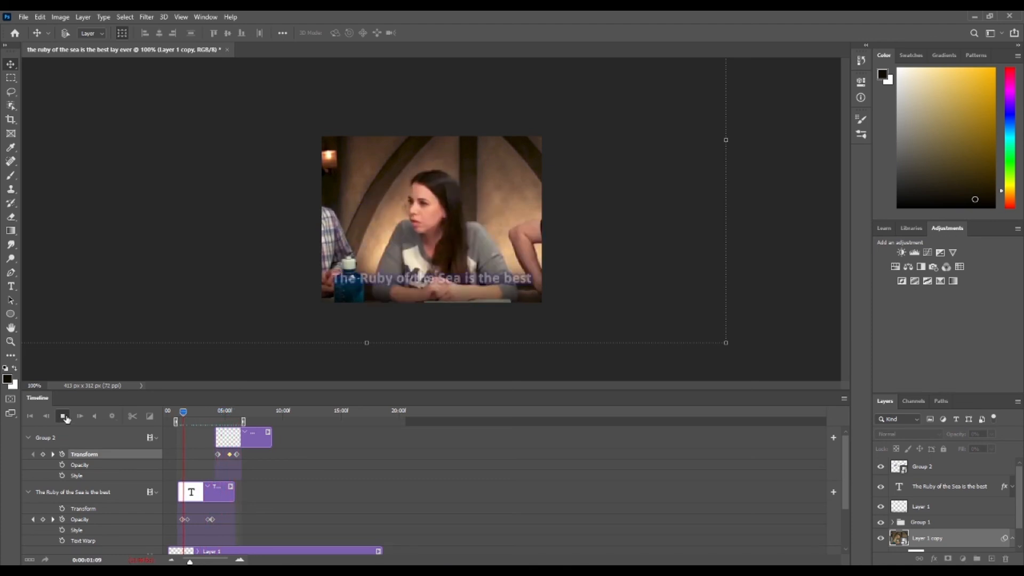
{"action": "left_click", "coordinate": [66, 419]}
{"action": "left_click", "coordinate": [180, 411]}
{"action": "mouse_move", "coordinate": [180, 412]}
{"action": "left_mouse_down"}
{"action": "mouse_move", "coordinate": [238, 412]}
{"action": "mouse_move", "coordinate": [170, 411]}
{"action": "left_mouse_up"}
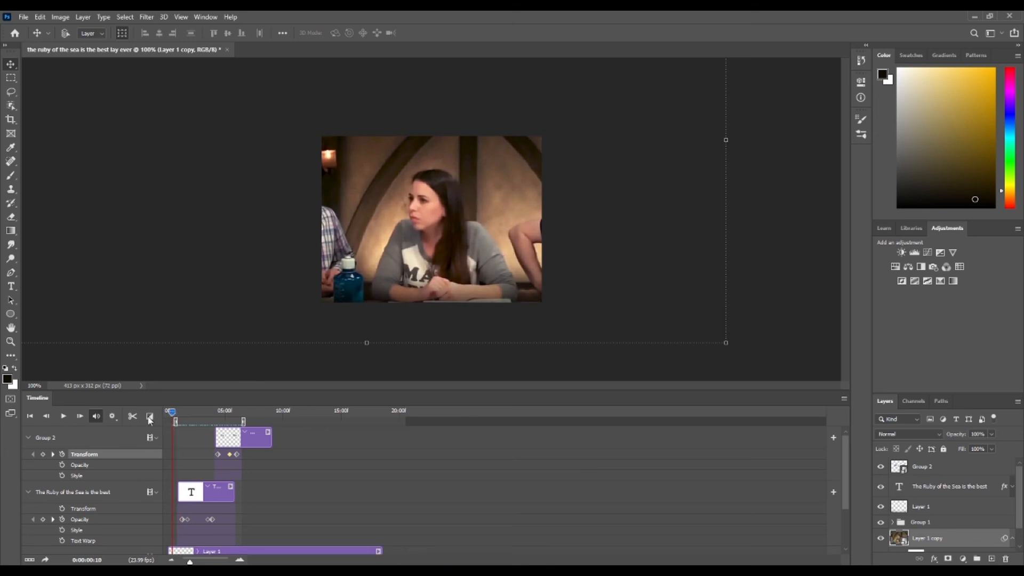
Export the animation with Save for Web as a 413 x 312 px, 256-color GIF looping forever, previewing its playback before saving
{"action": "left_click", "coordinate": [22, 16]}
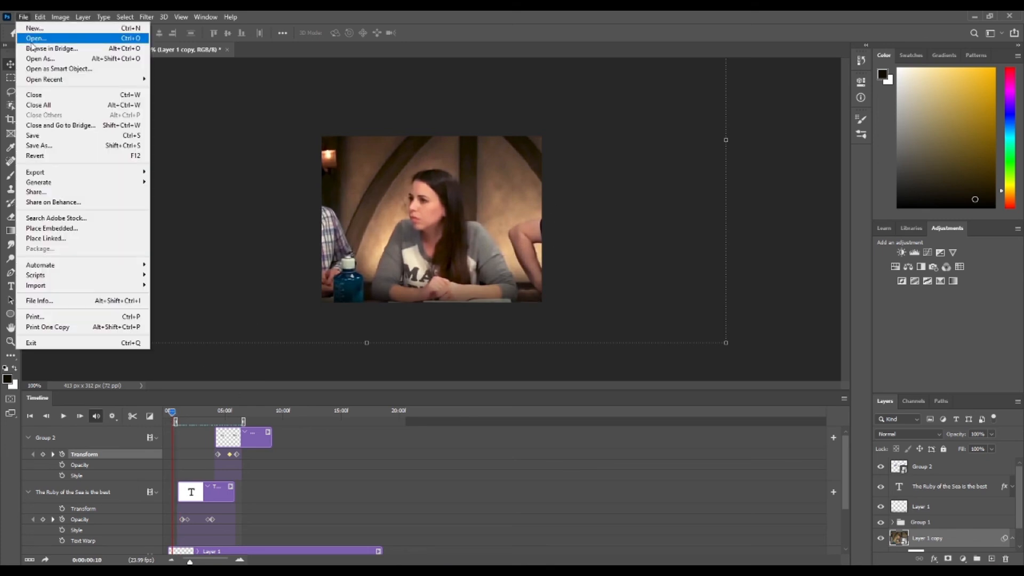
{"action": "mouse_move", "coordinate": [112, 176]}
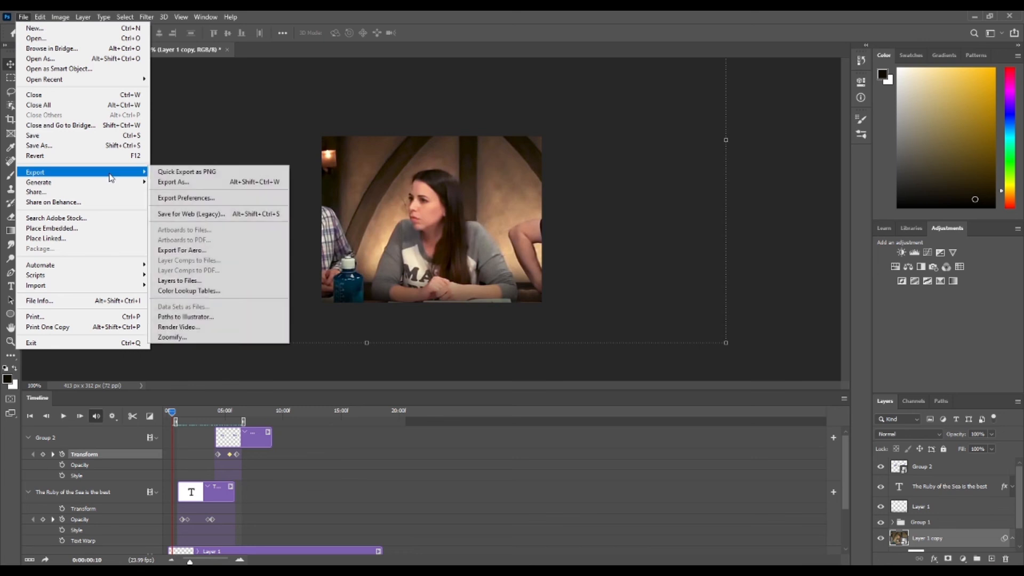
{"action": "left_click", "coordinate": [211, 218]}
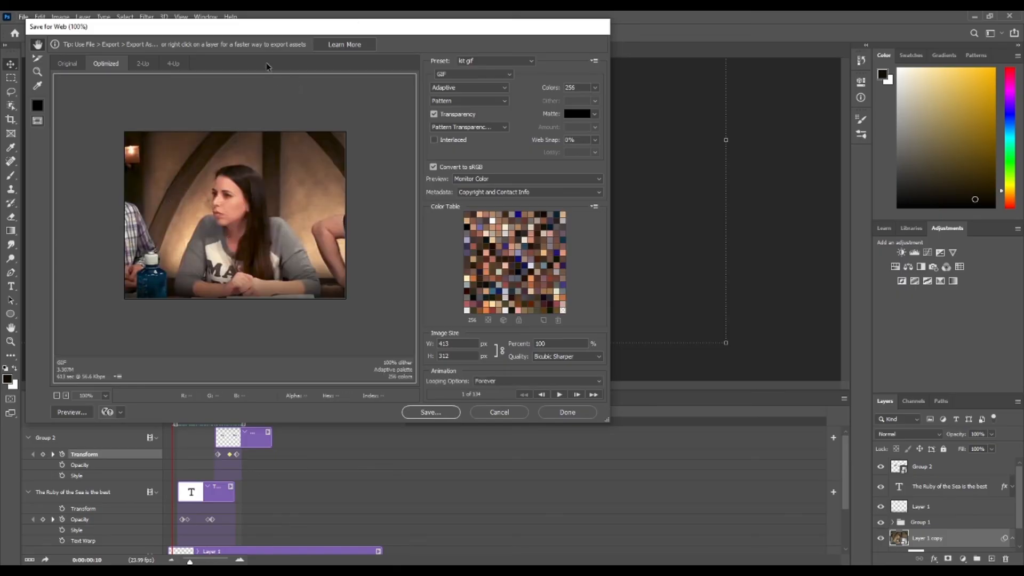
{"action": "left_click_drag", "start_coordinate": [313, 29], "coordinate": [352, 37]}
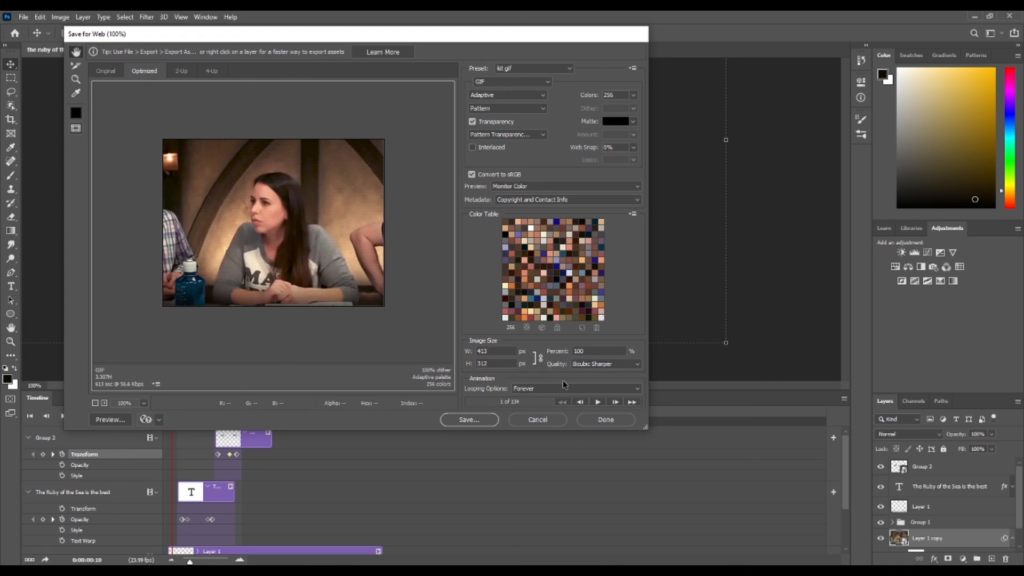
{"action": "left_click", "coordinate": [597, 403]}
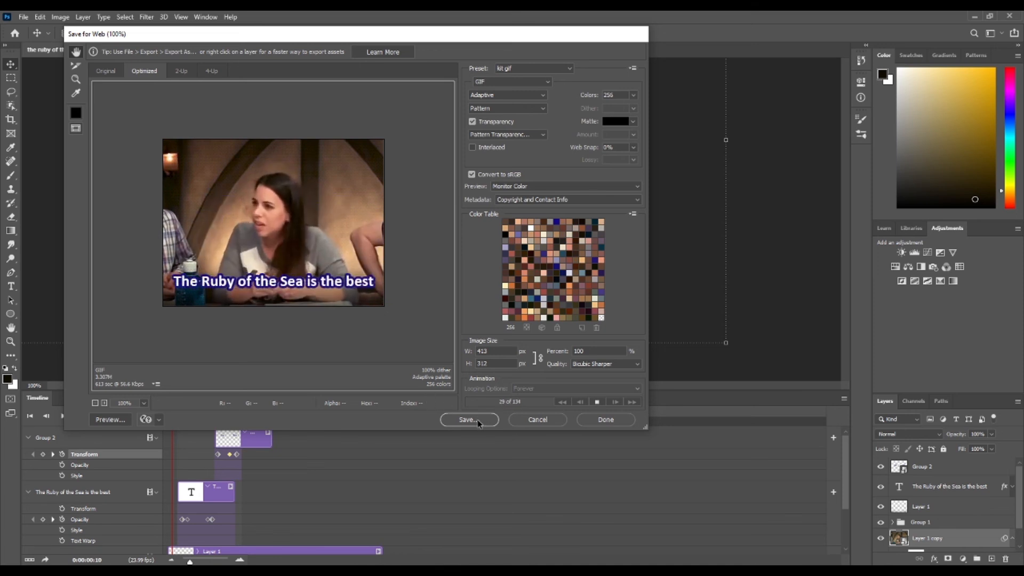
{"action": "left_click", "coordinate": [463, 421]}
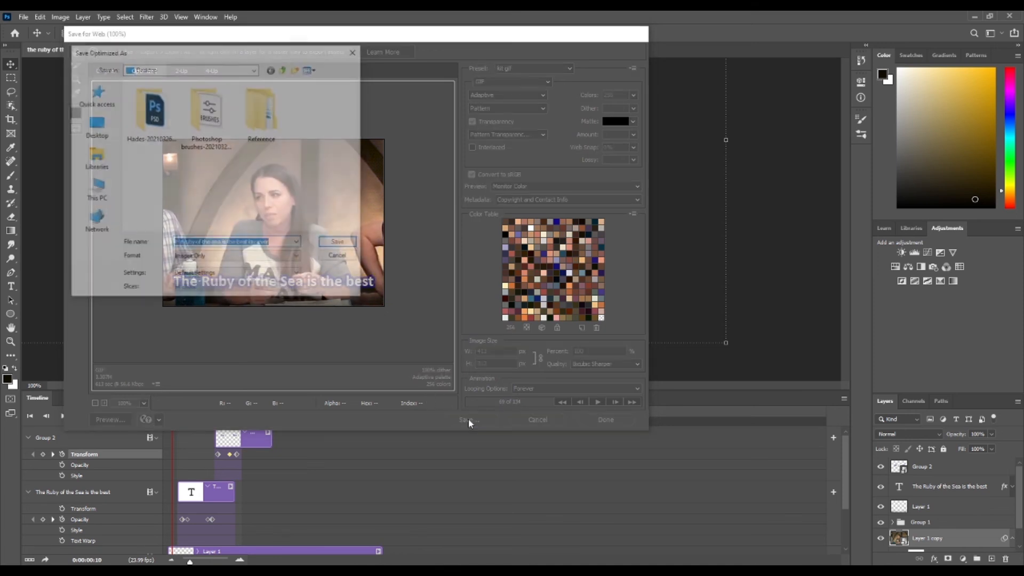